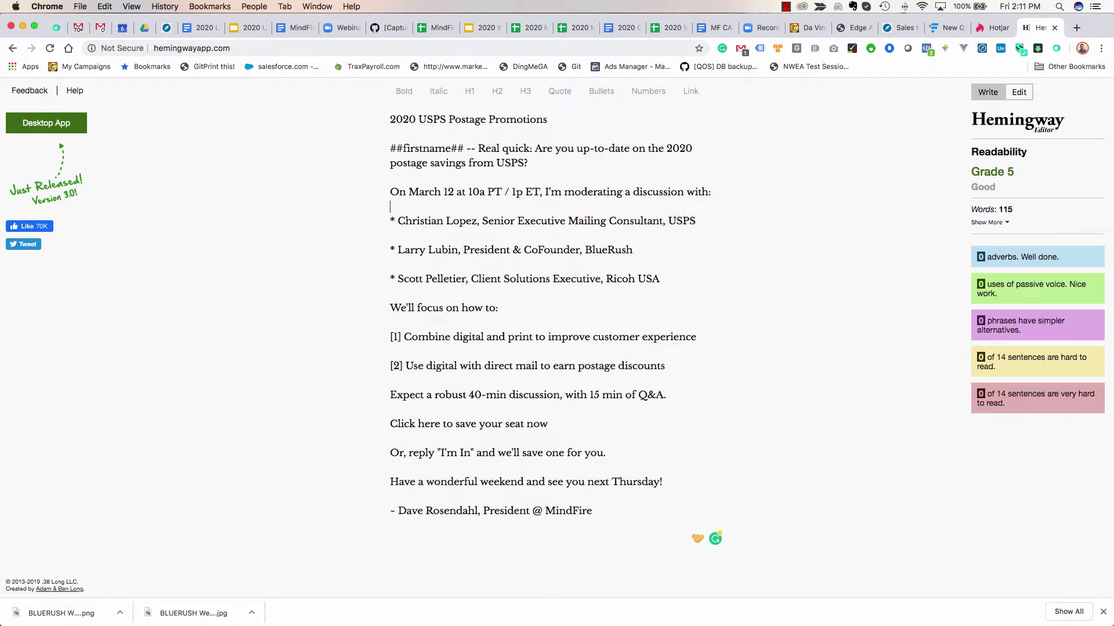
shift+click(677, 279)
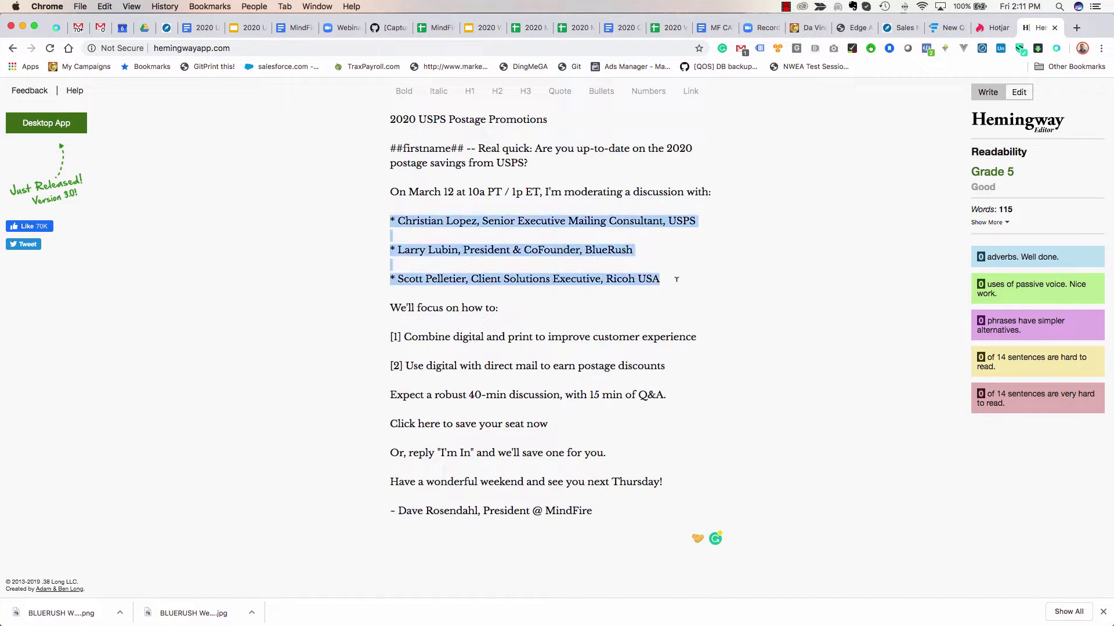
key(BackSpace)
key(BackSpace)
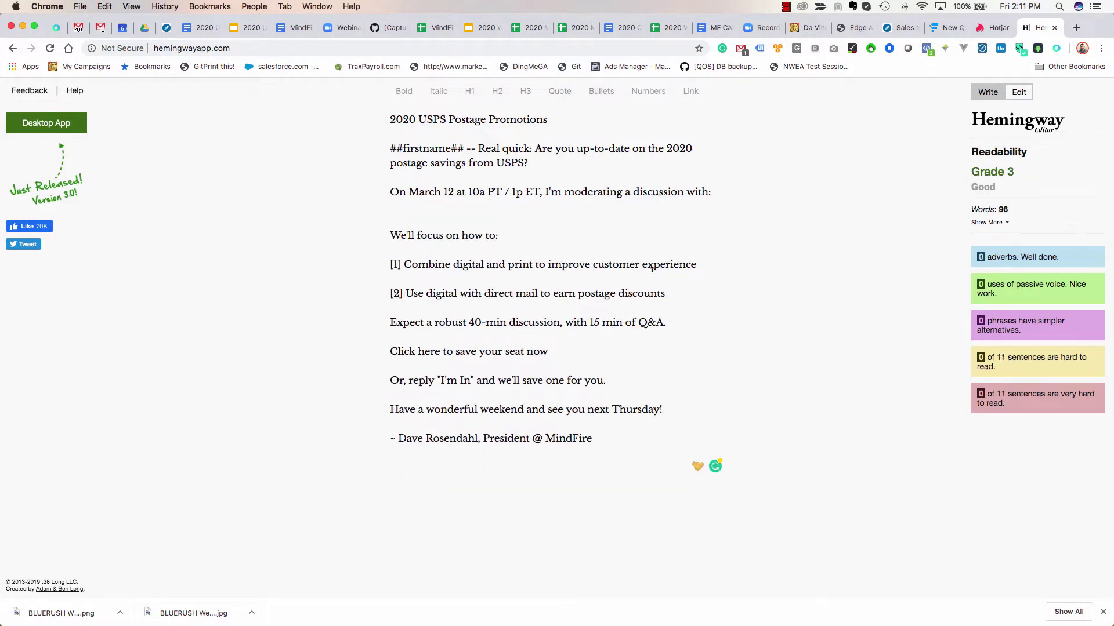
key(super+z)
key(super+z)
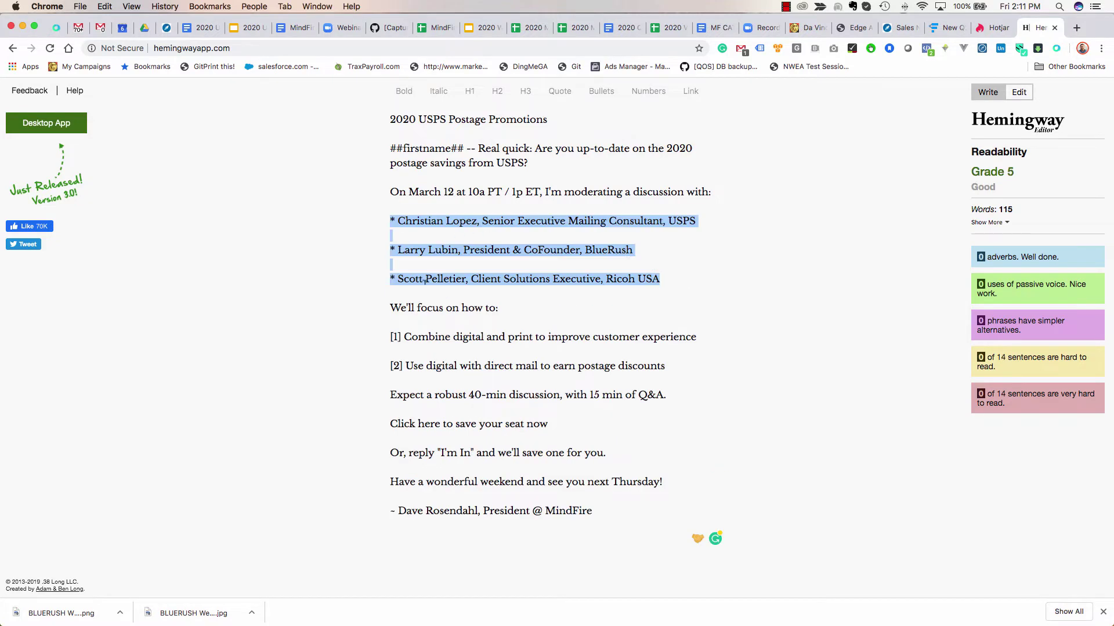
click(425, 280)
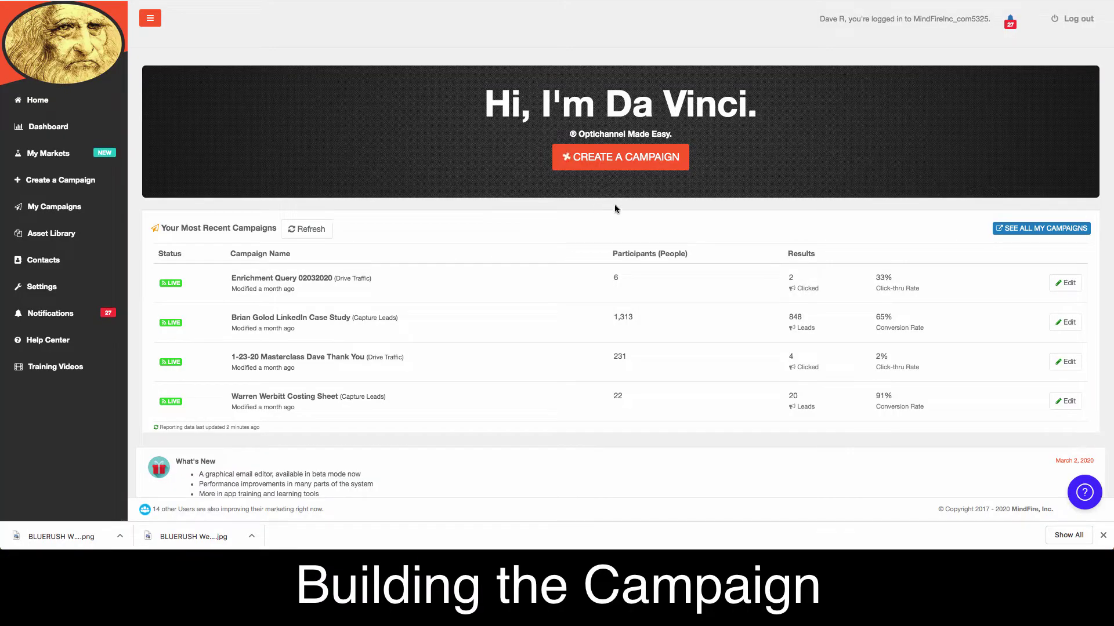
Create a Drive Traffic campaign named "2020 USPS Postage Promotions"
click(615, 162)
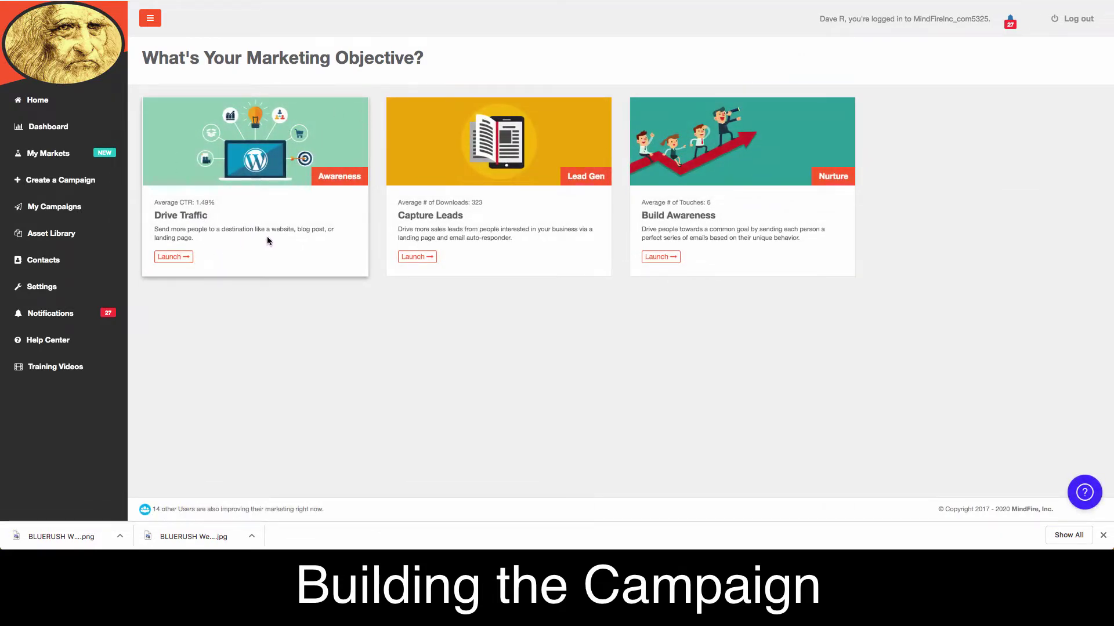
click(172, 258)
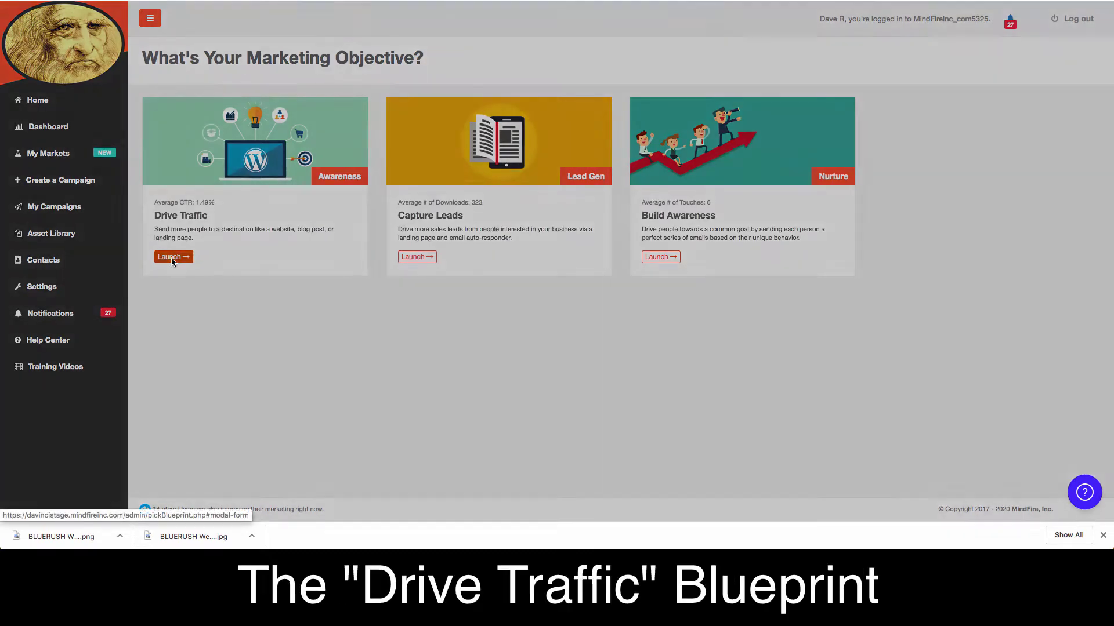
click(483, 149)
text(2020 USPS Postage Promotions)
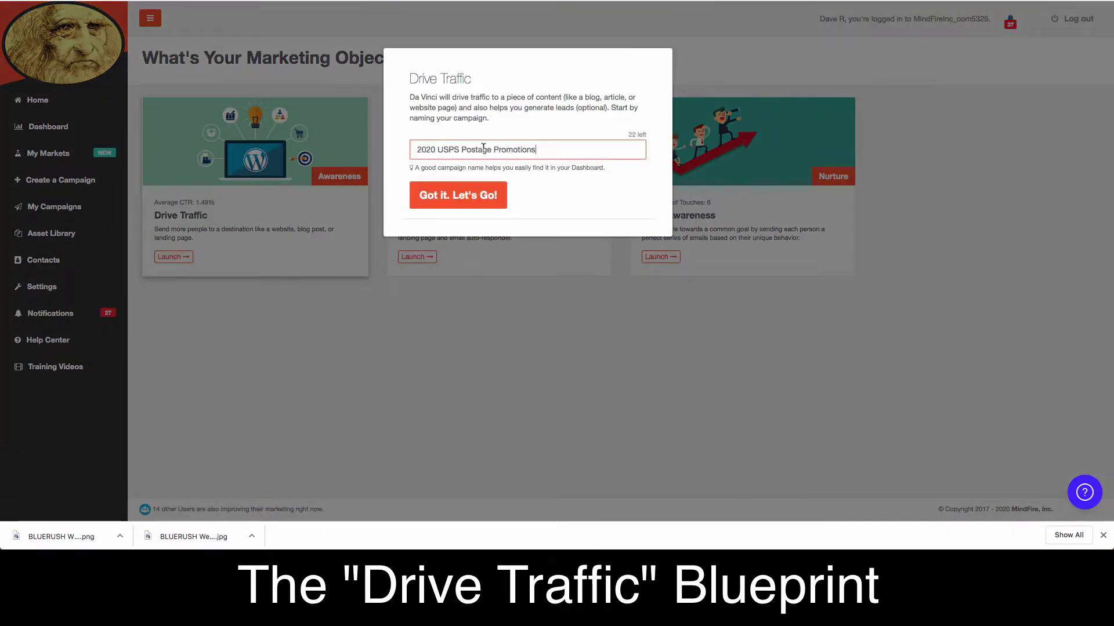
click(479, 197)
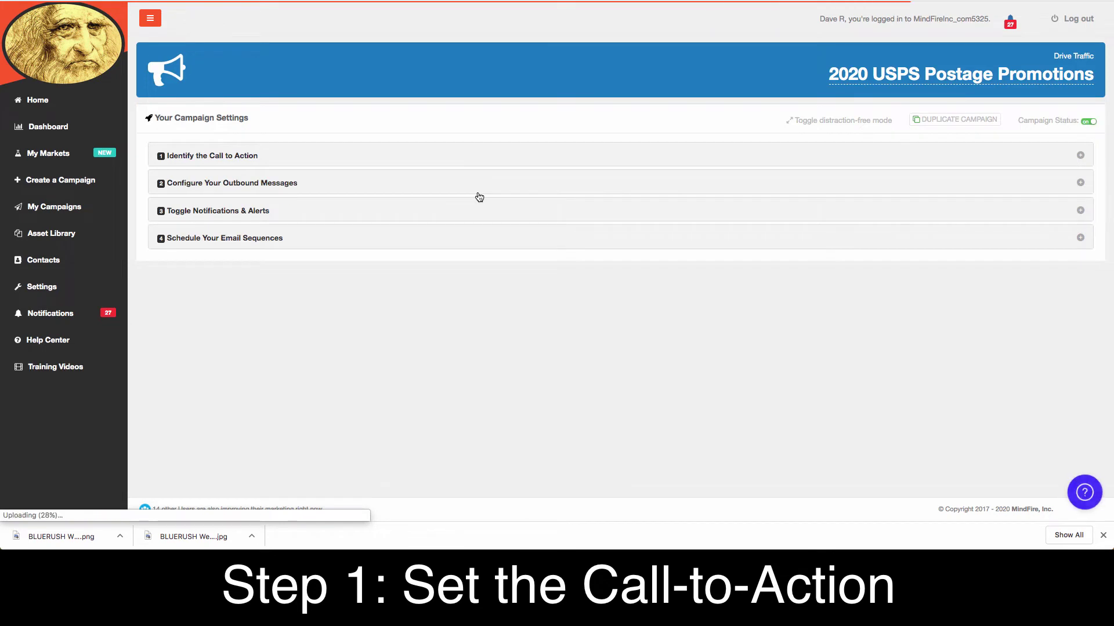
click(233, 156)
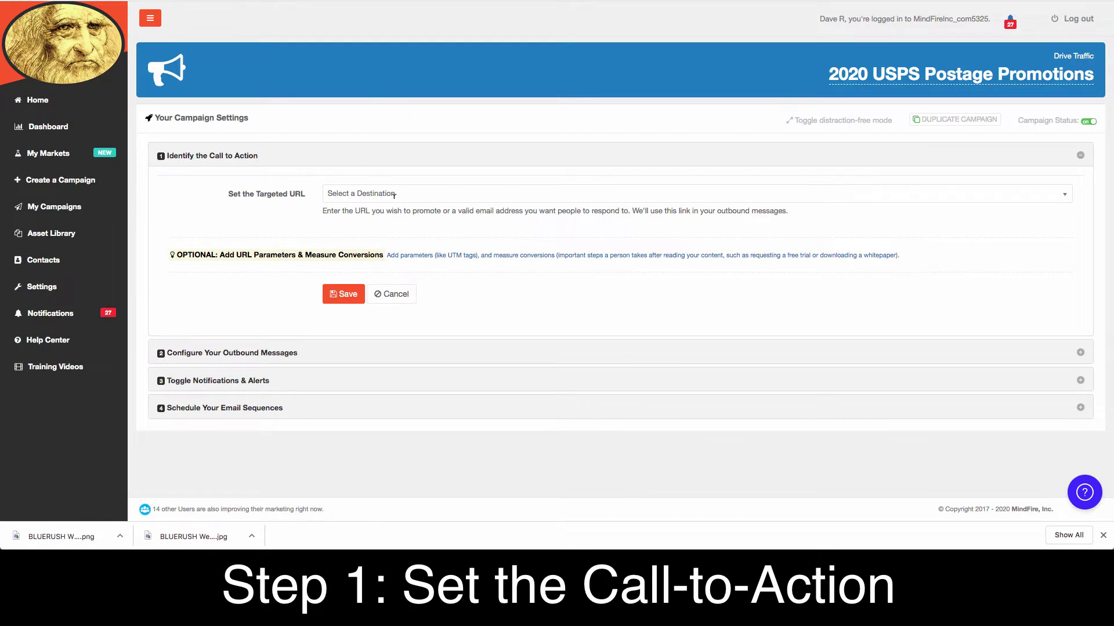
click(394, 193)
text(https://mindfire.zoom.us/webinar/register/WN_IT8rtYuWTI6pEPTZhYCUjA)
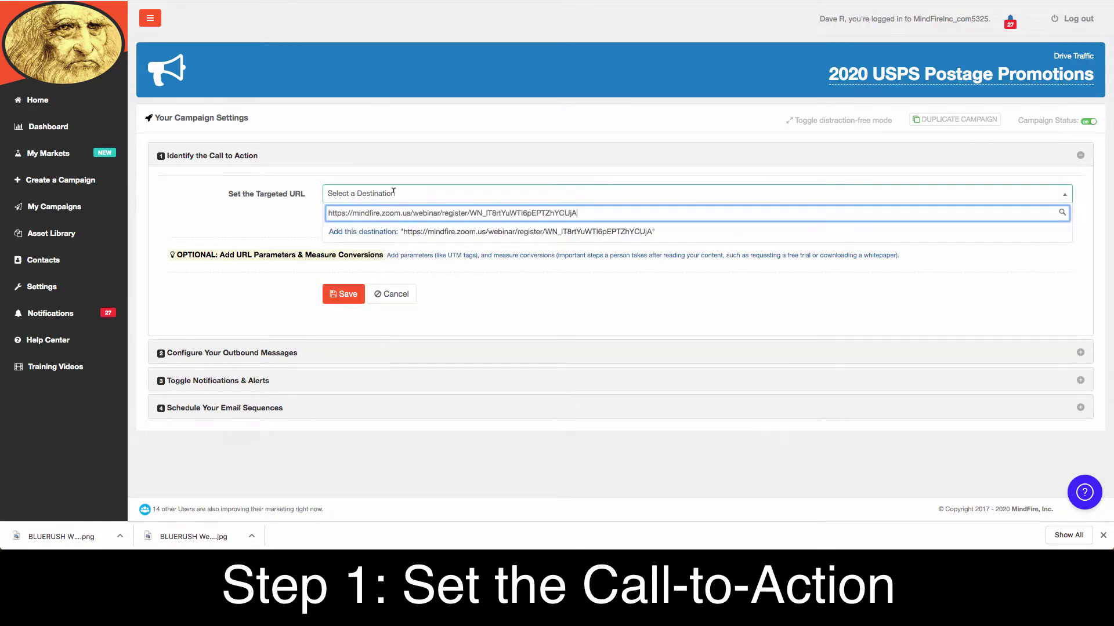
click(362, 232)
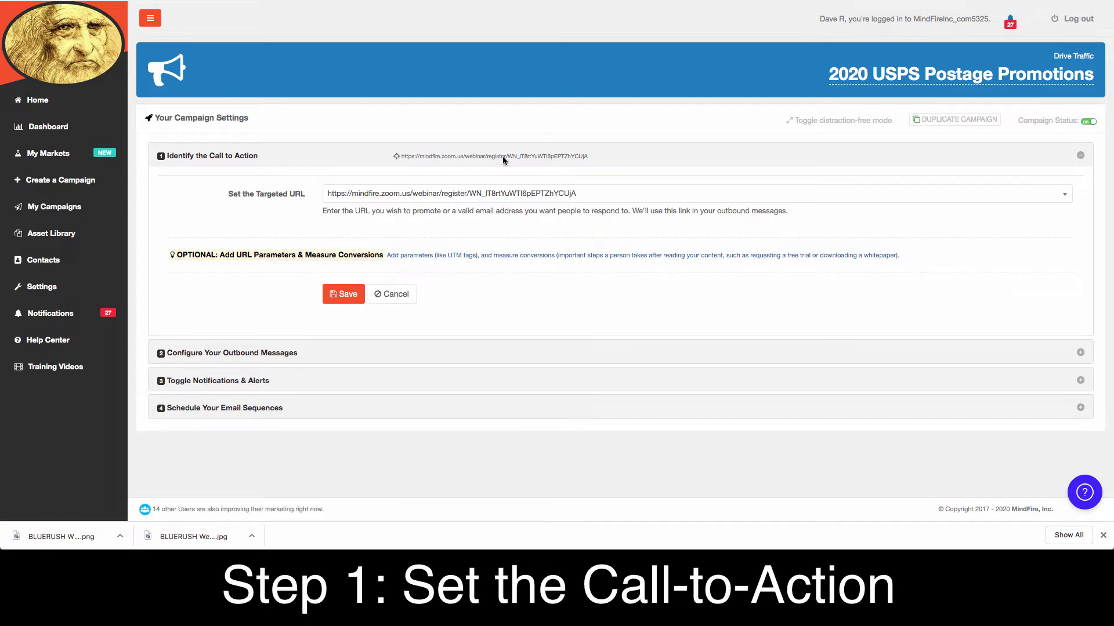
click(348, 295)
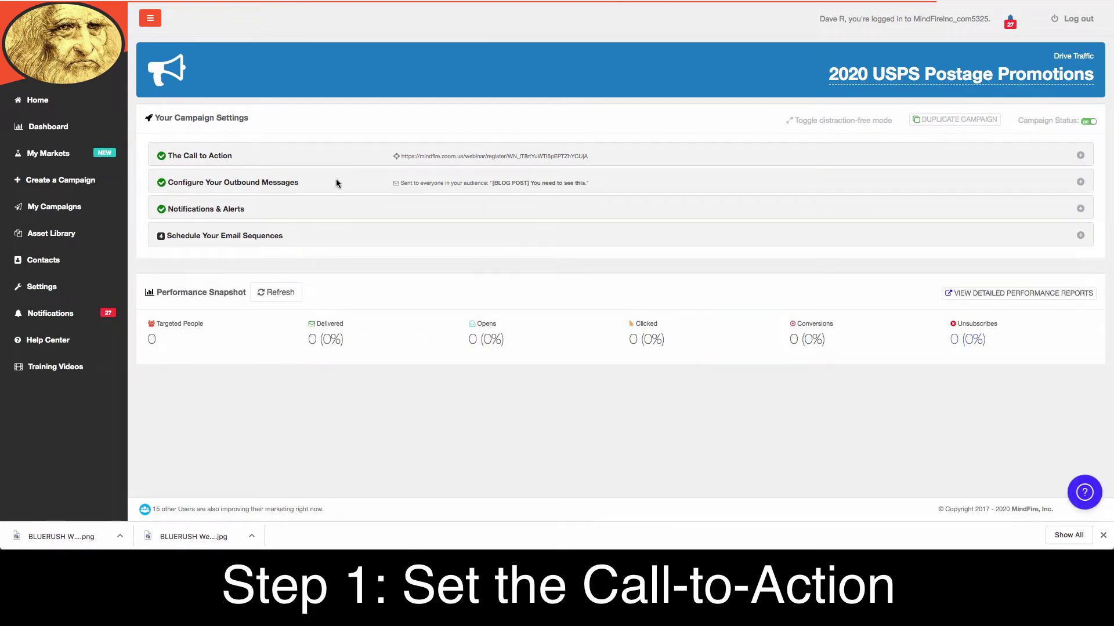
Copy the title "2020 USPS Postage Promotions" from the Hemingway draft and make it the Day 1 outbound email's subject
click(255, 184)
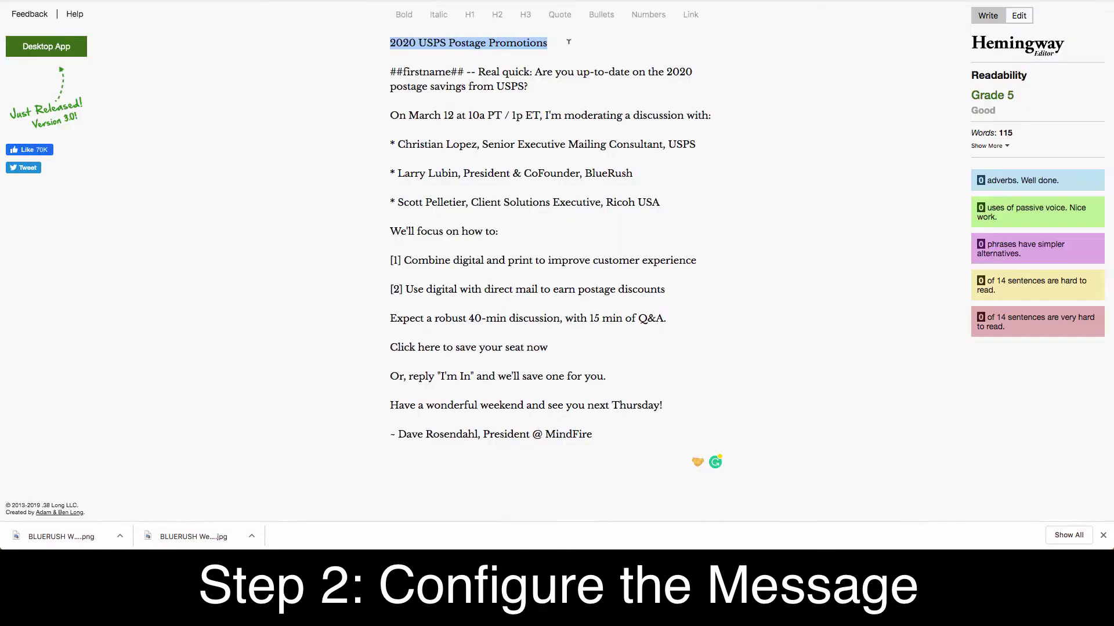
drag(568, 42, 390, 43)
key(ctrl+c)
key(ctrl+Tab)
click(608, 222)
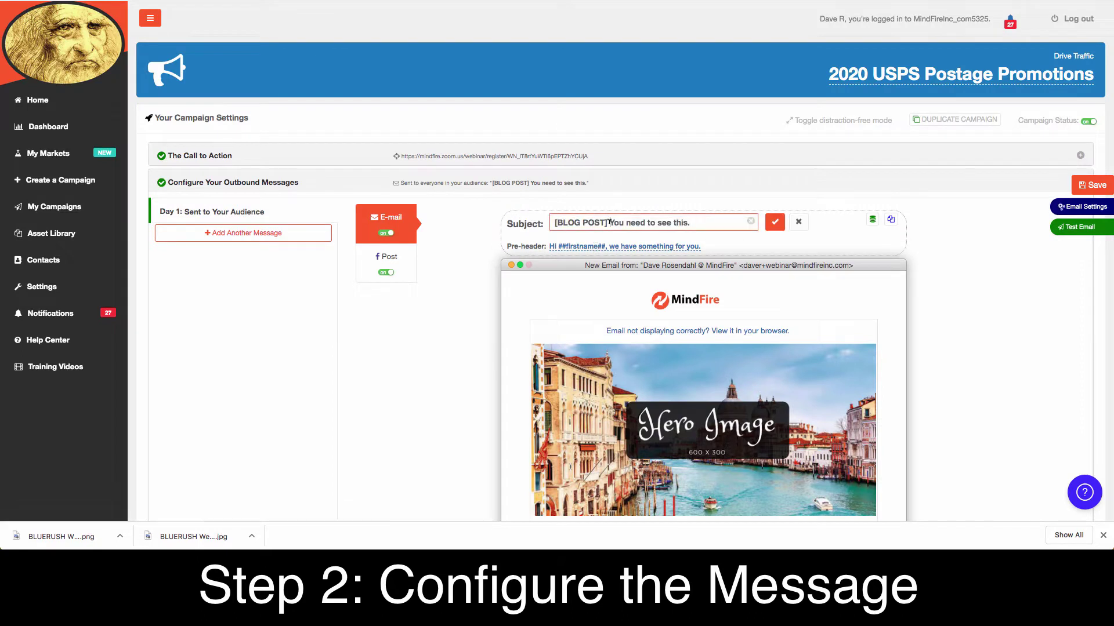
key(ctrl+a)
key(ctrl+v)
click(775, 221)
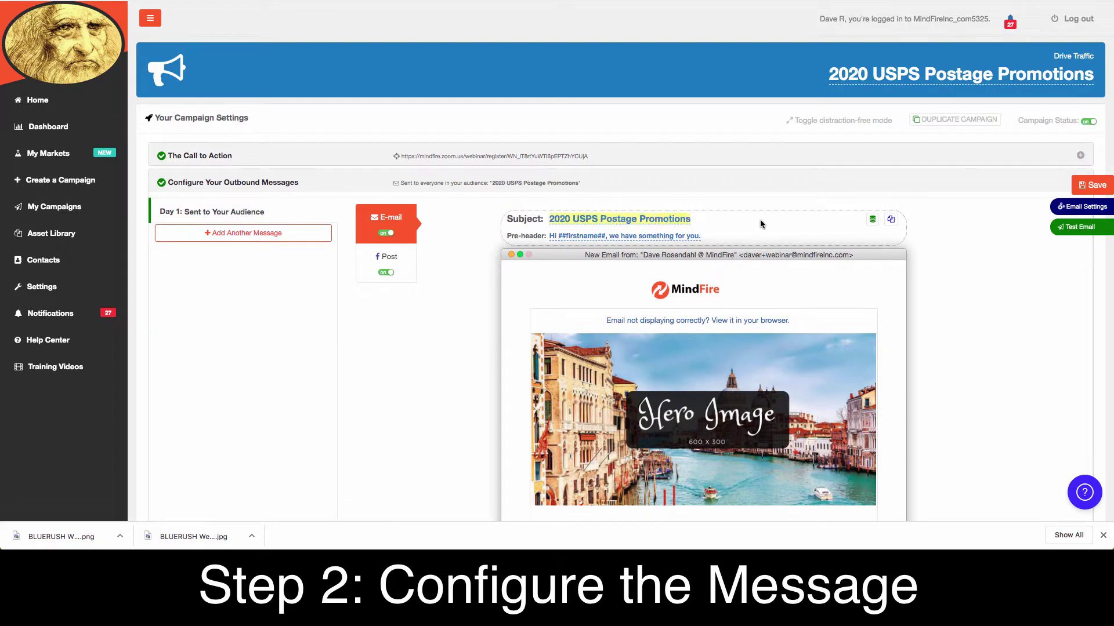
Clear the Day 1 email's pre-header text and save the empty value
click(630, 237)
key(ctrl+a)
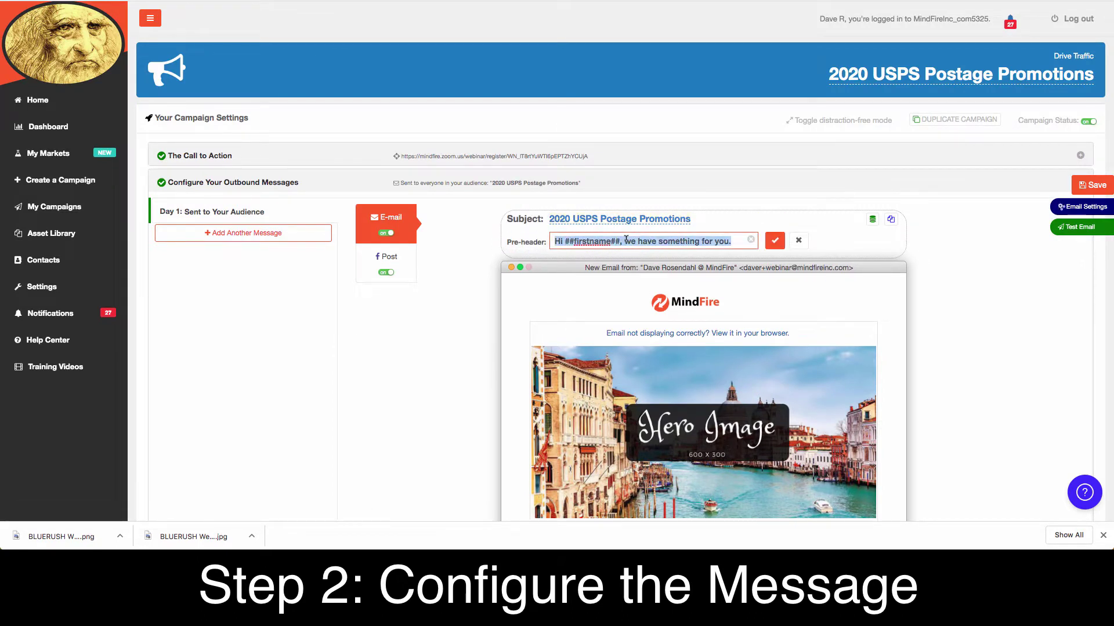
key(BackSpace)
click(771, 242)
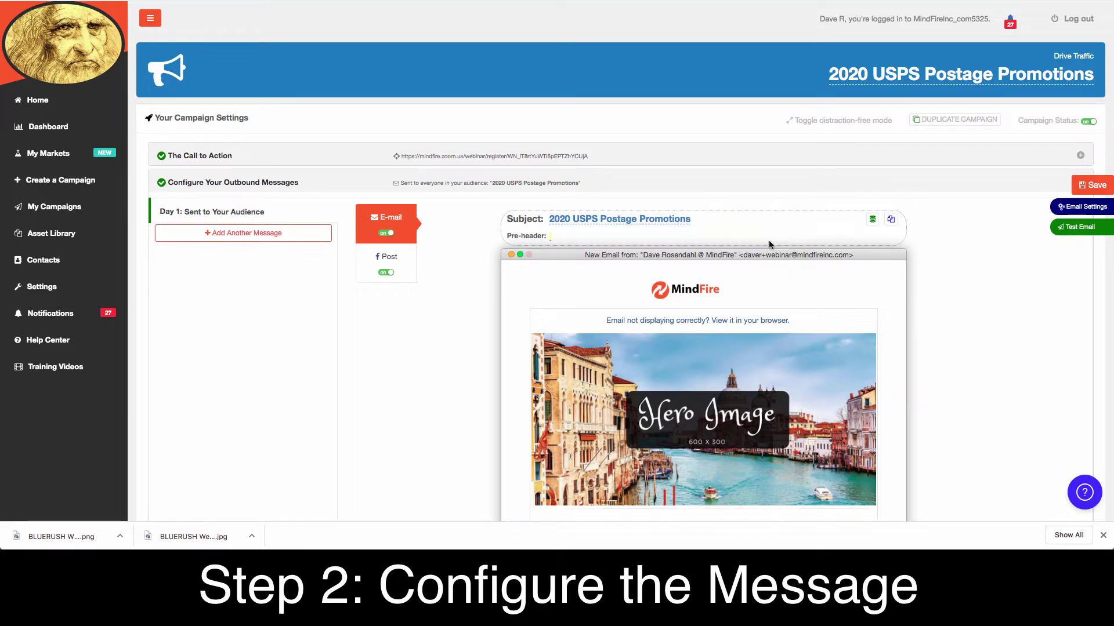
Switch the email to the "Text Email v3" template and choose the president's full-name company address as the sender
click(1098, 209)
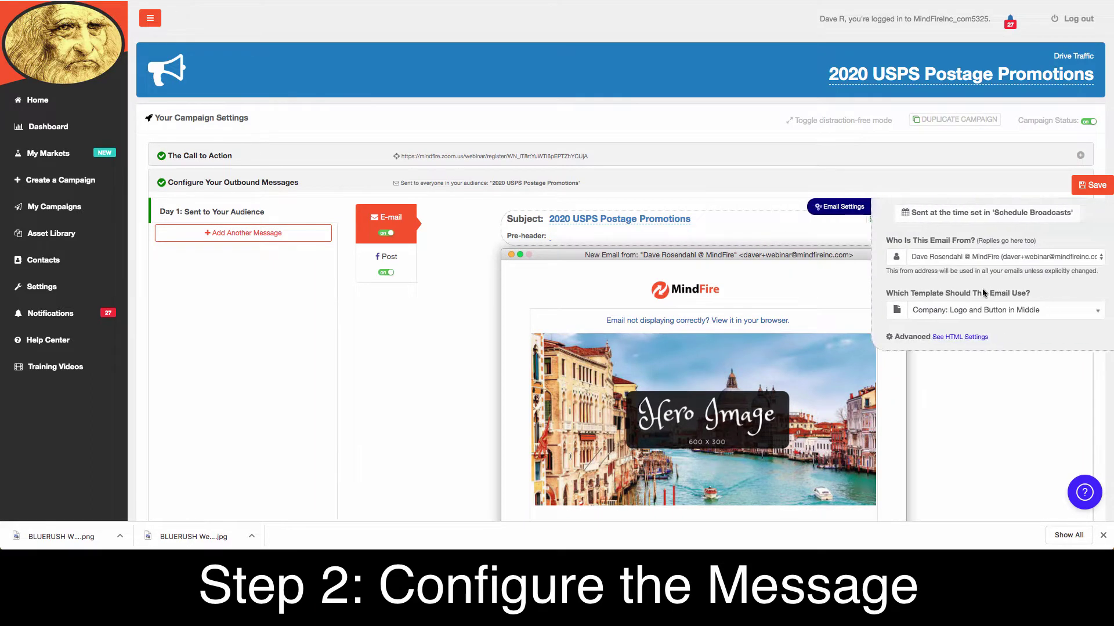
click(996, 311)
scroll(980, 272, down, 5)
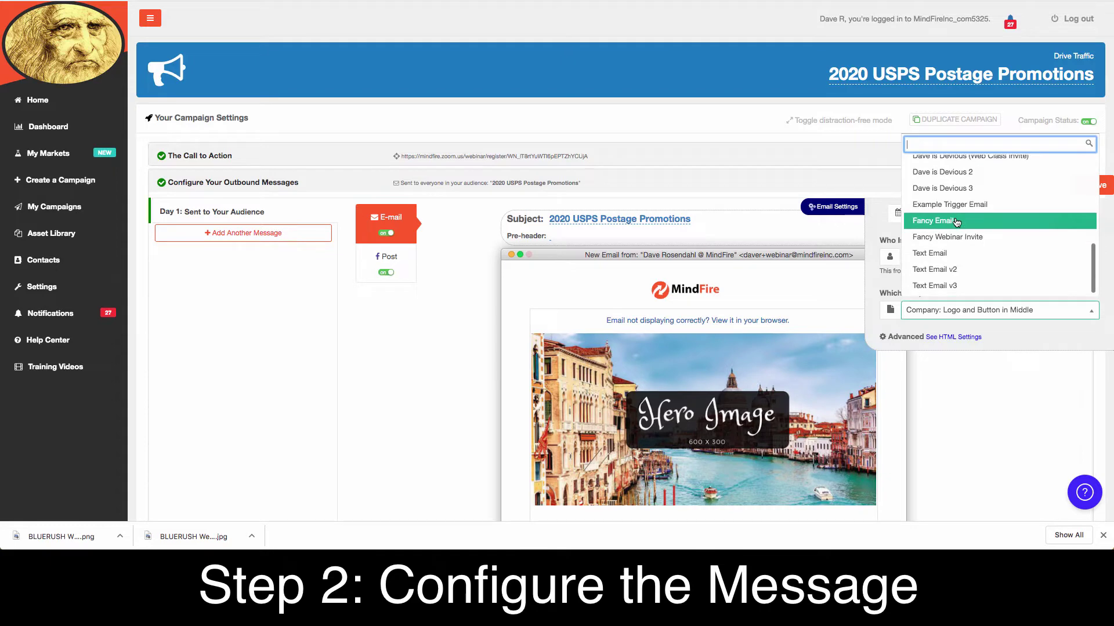
click(949, 288)
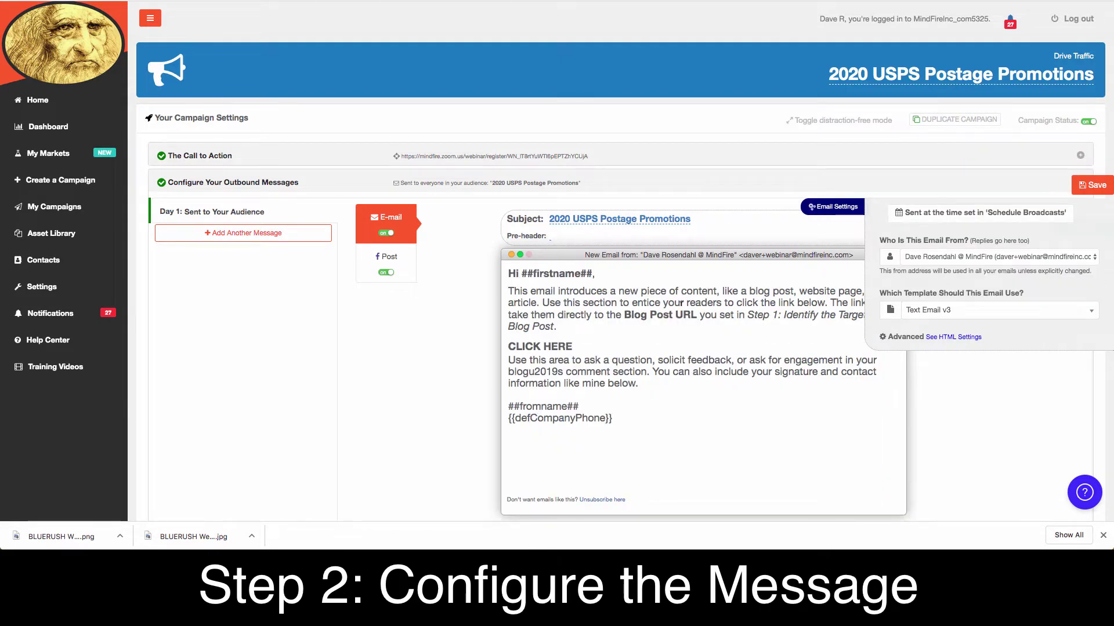
click(979, 261)
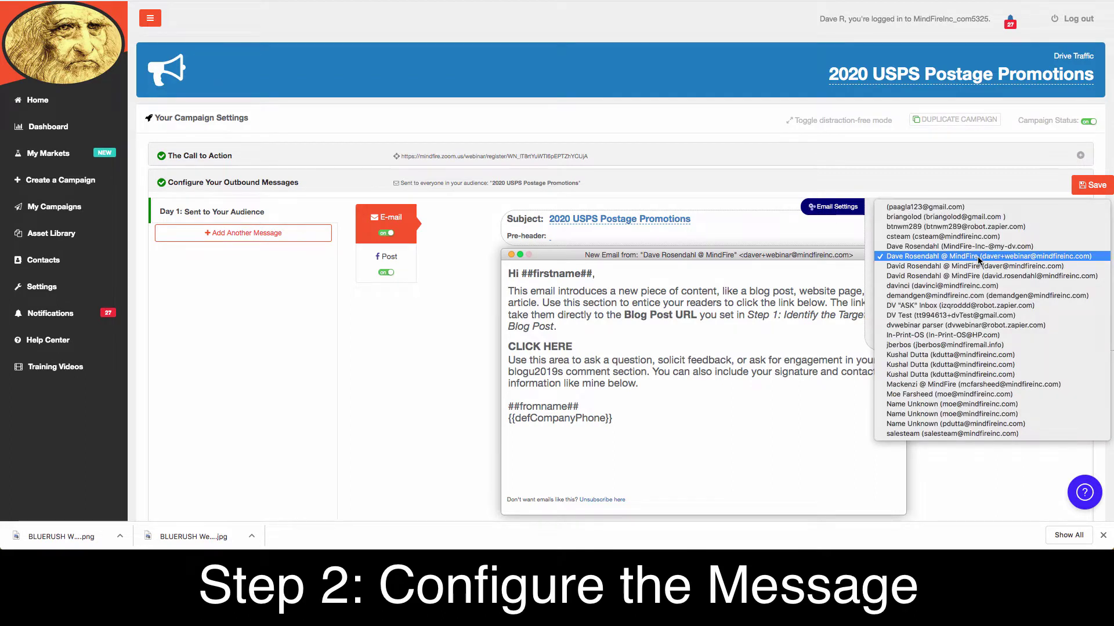
click(980, 276)
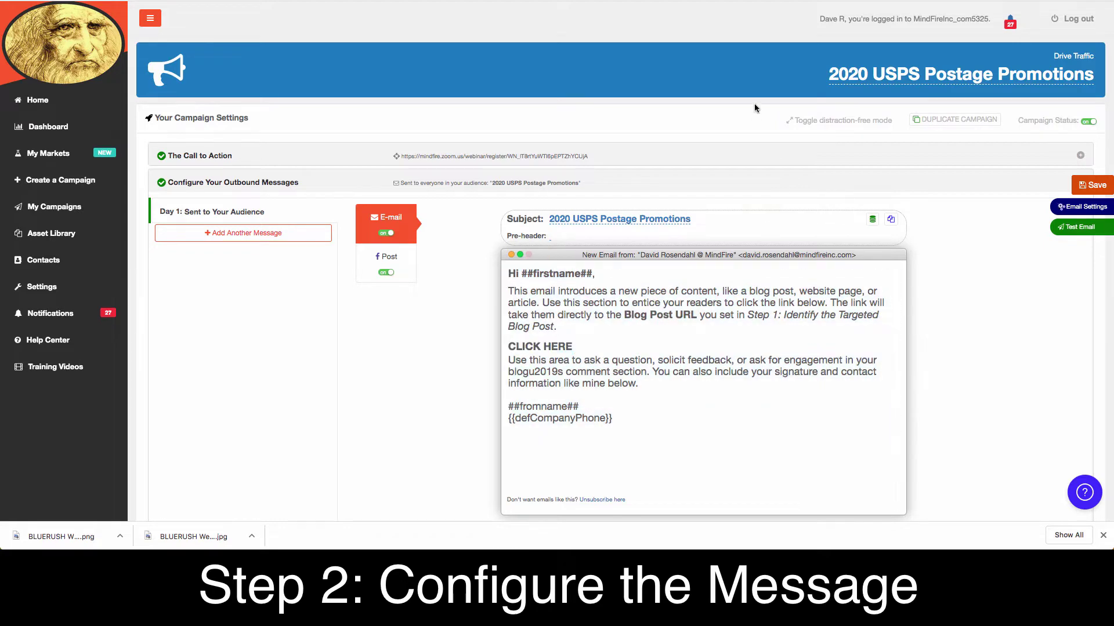
Copy the Hemingway draft from "##firstname##" through "15 min of Q&A." and replace the email's first text block HTML with it
key(ctrl+Tab)
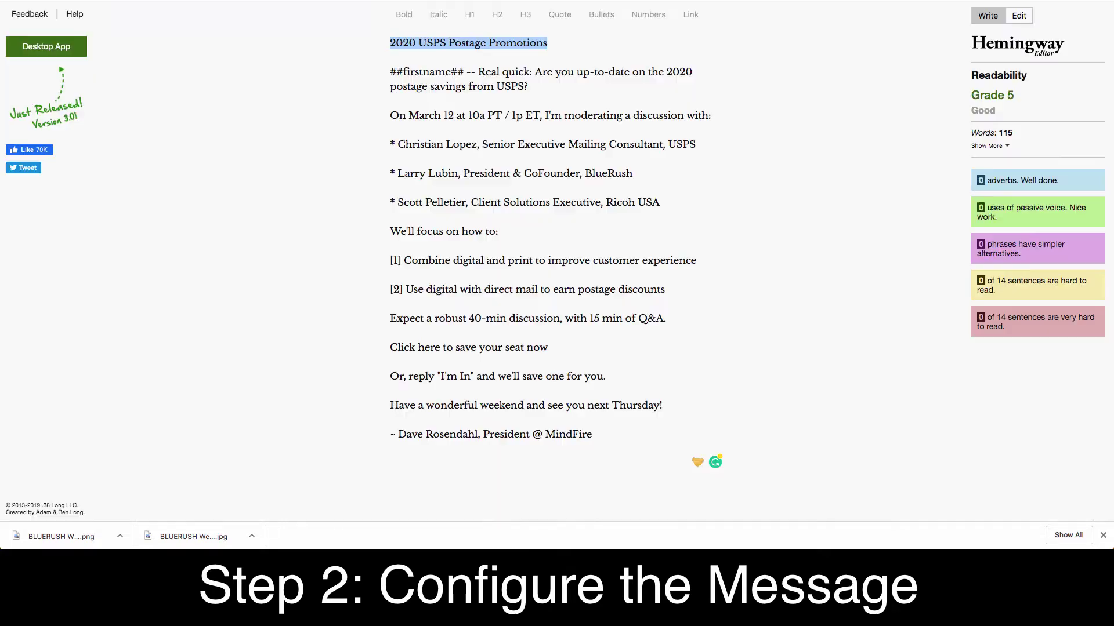
click(520, 203)
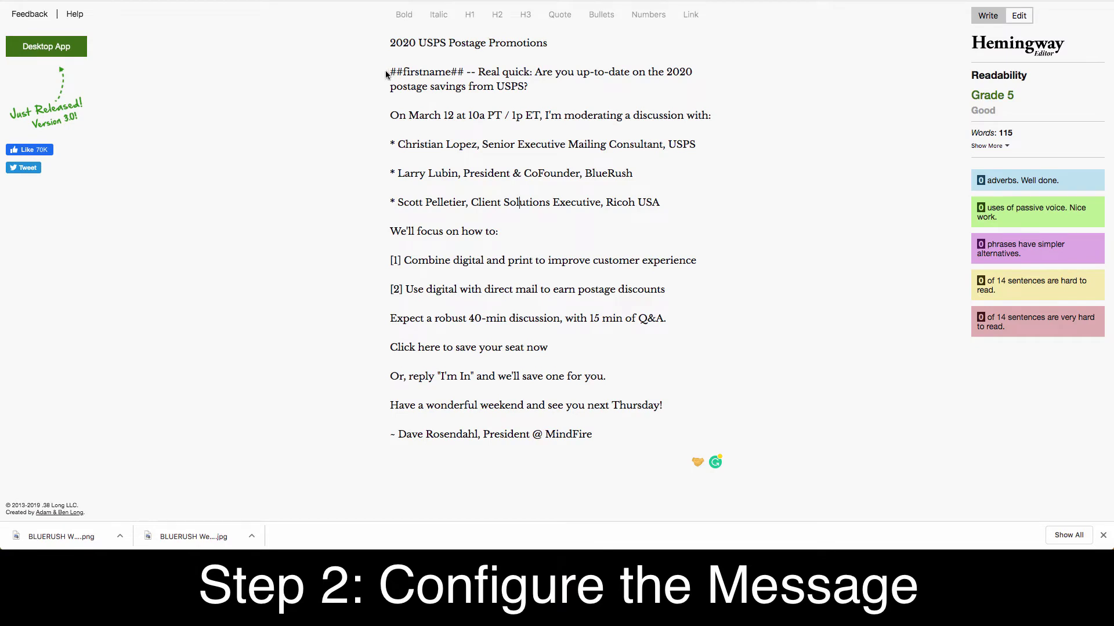
drag(658, 301, 674, 318)
key(ctrl+c)
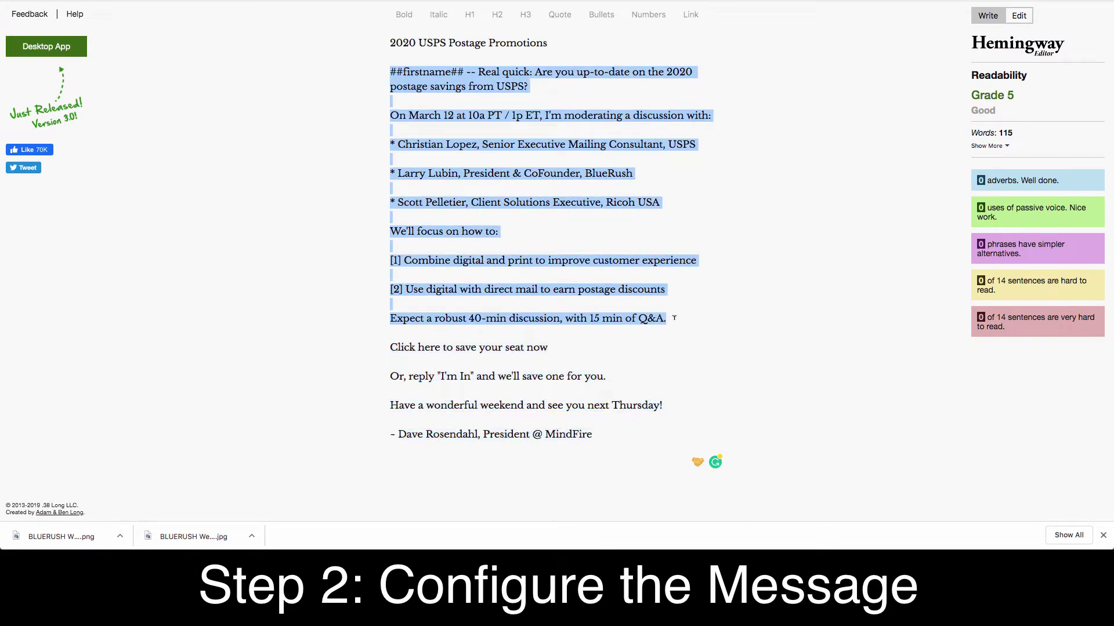
key(ctrl+Tab)
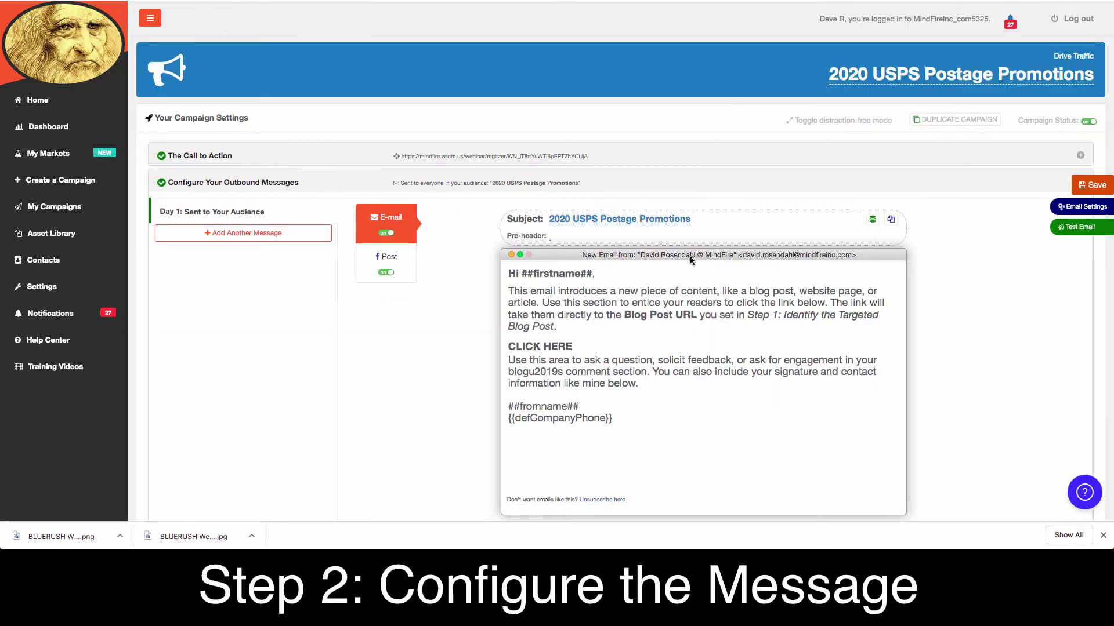
drag(509, 272, 822, 335)
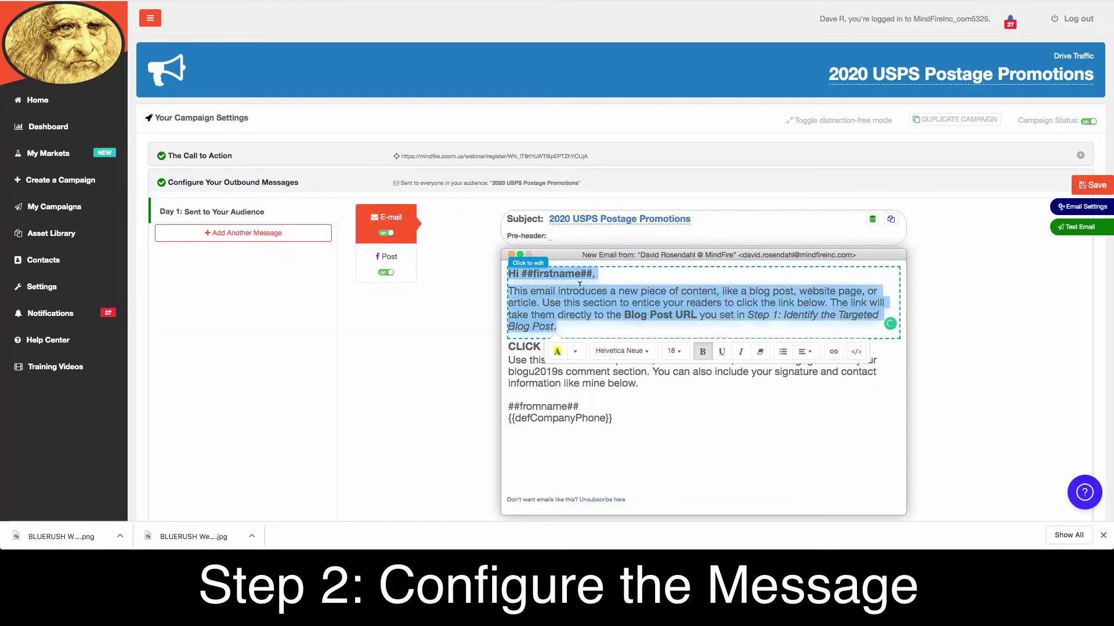
click(856, 351)
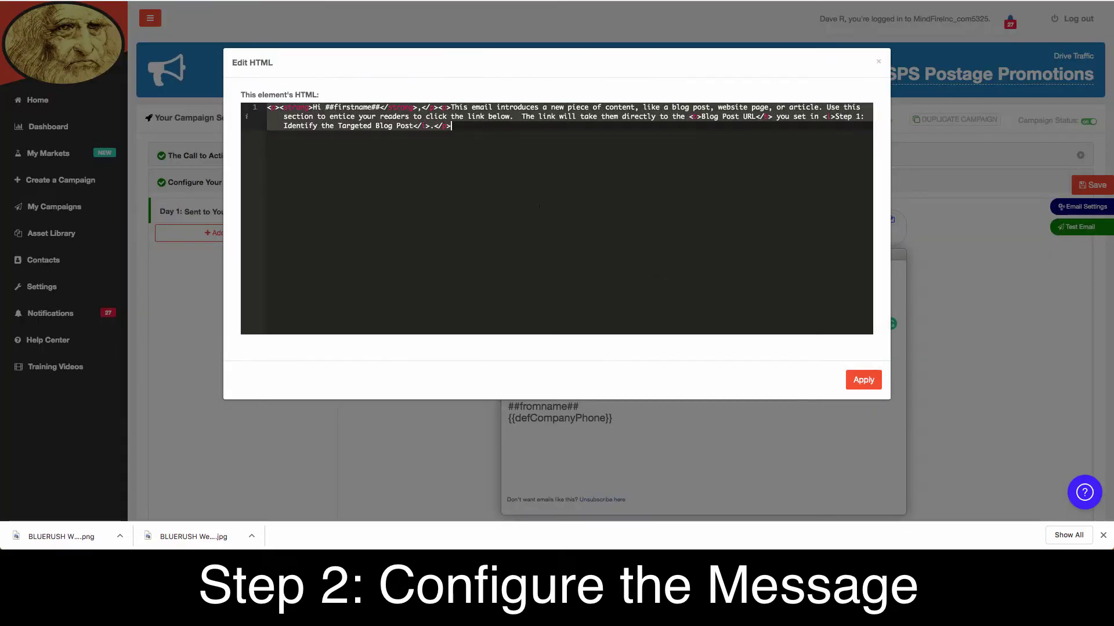
key(ctrl+a)
key(ctrl+v)
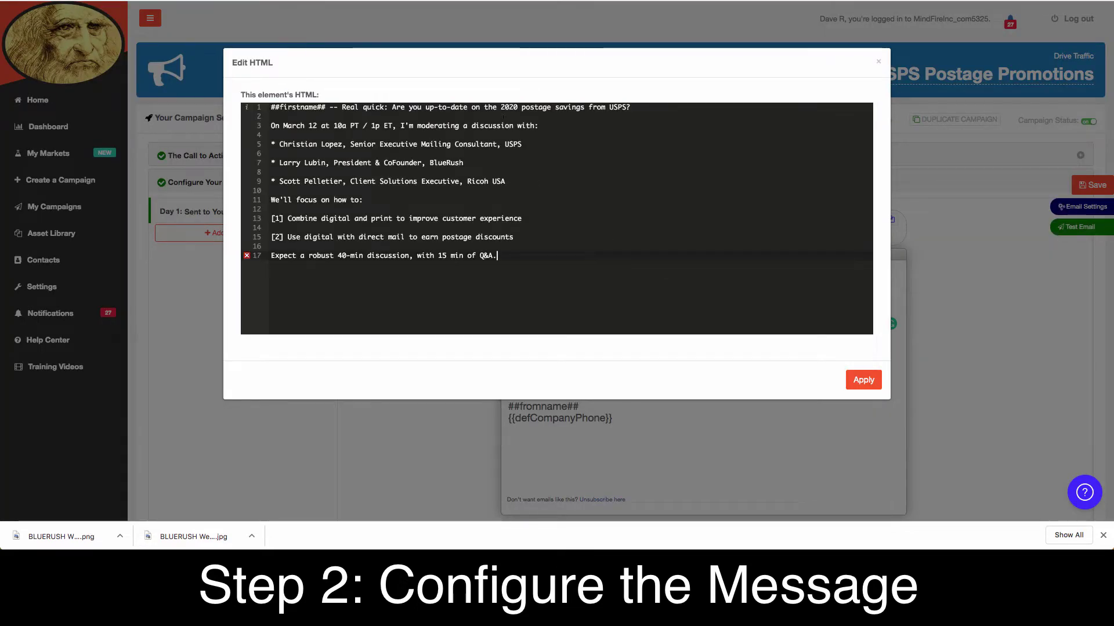
Add <br><br> at the end of every text line except the last in the block's HTML and apply the edit
click(556, 117)
key(Left)
text(<br><br)
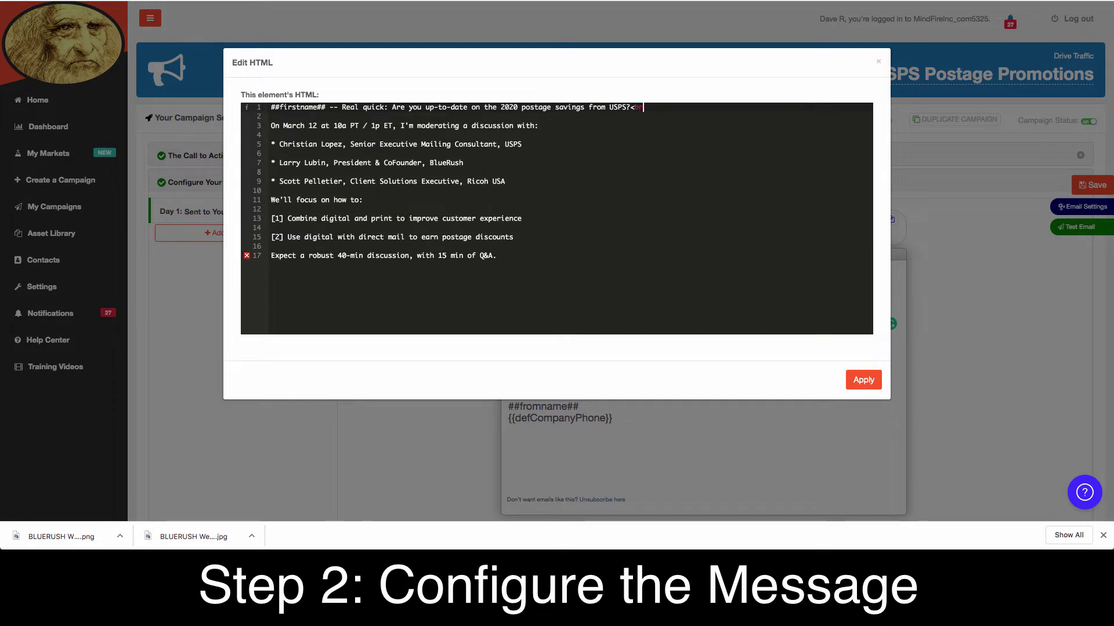
text(>)
key(Left)
key(Left)
key(Left)
key(Left)
key(Left)
key(Left)
key(Left)
key(Left)
key(Down)
key(Down)
key(End)
text(<br><br>)
key(Down)
key(Down)
key(End)
text(<br><br>)
key(Down)
key(Down)
key(End)
text(<br><br>)
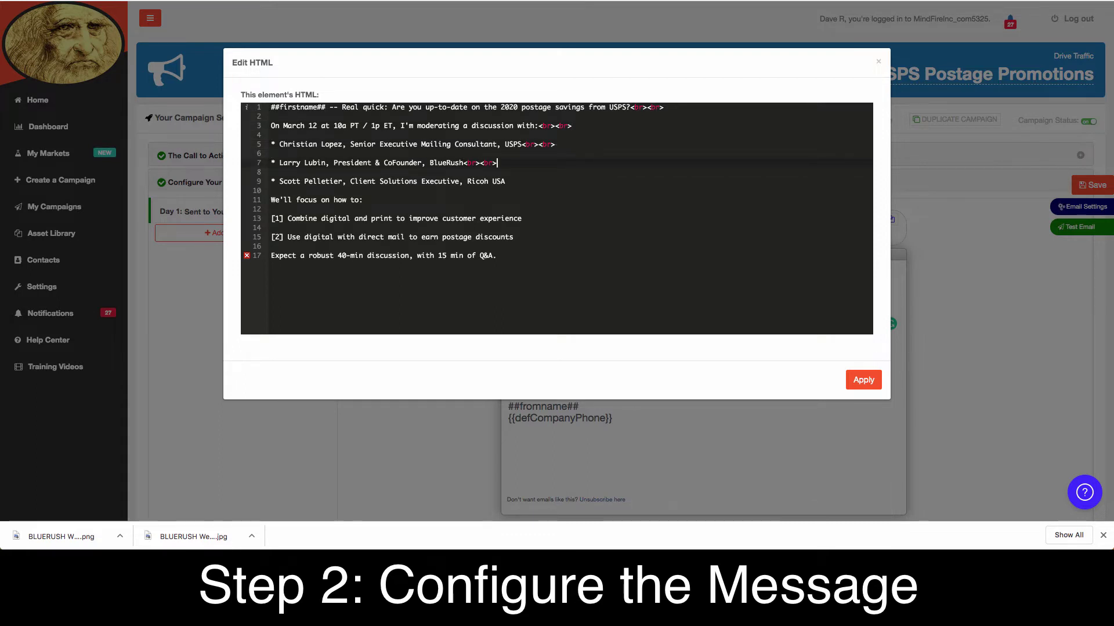
key(Down)
key(Down)
key(End)
text(<br><br>)
key(Down)
key(Down)
key(End)
text(<br><br>)
key(Down)
key(Down)
key(Down)
key(Up)
key(End)
text(<br><br>)
key(Down)
key(Down)
key(End)
text(<br><br>)
key(Down)
key(End)
click(864, 382)
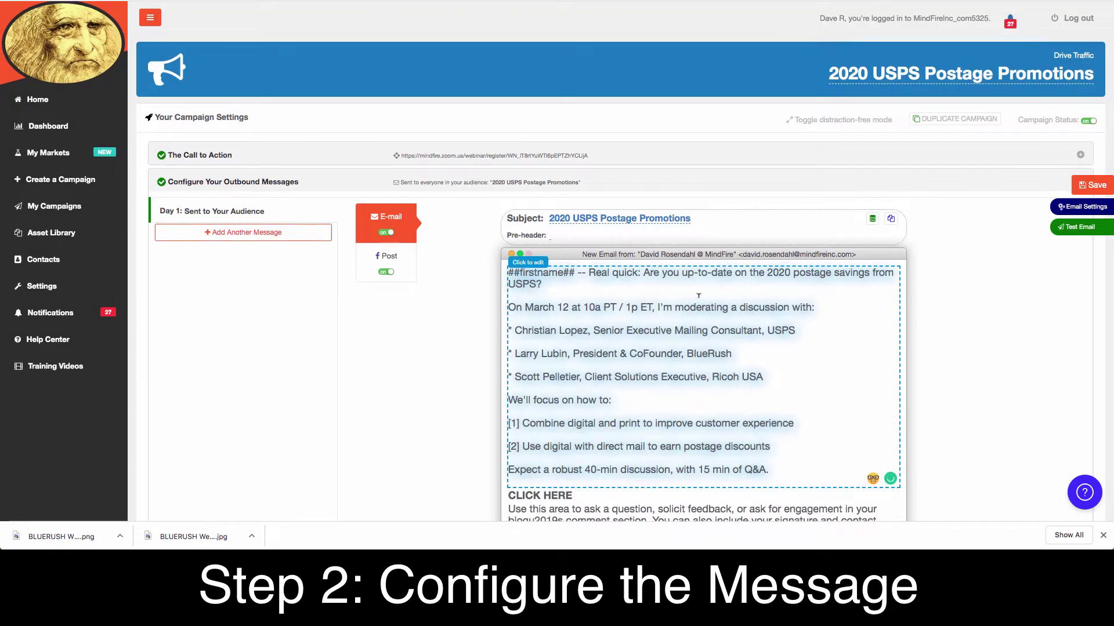
Replace the email's "CLICK HERE" heading text with "CLICK HERE TO SAVE YOUR SEAT NOW!" in its HTML and apply the edit
scroll(609, 406, down, 3)
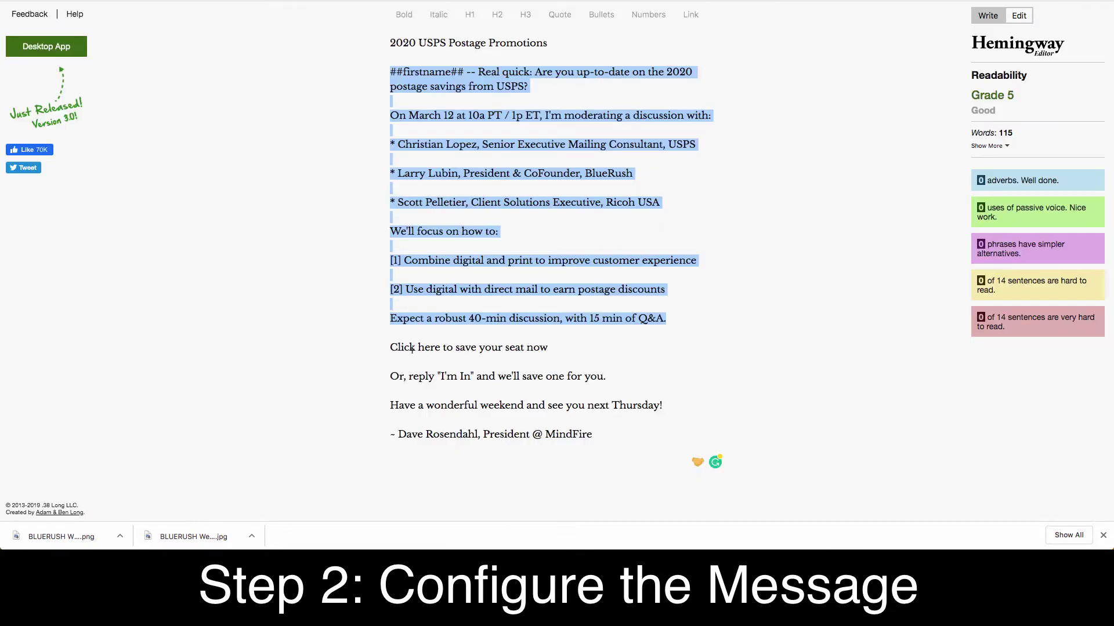
drag(390, 348, 548, 347)
key(ctrl+c)
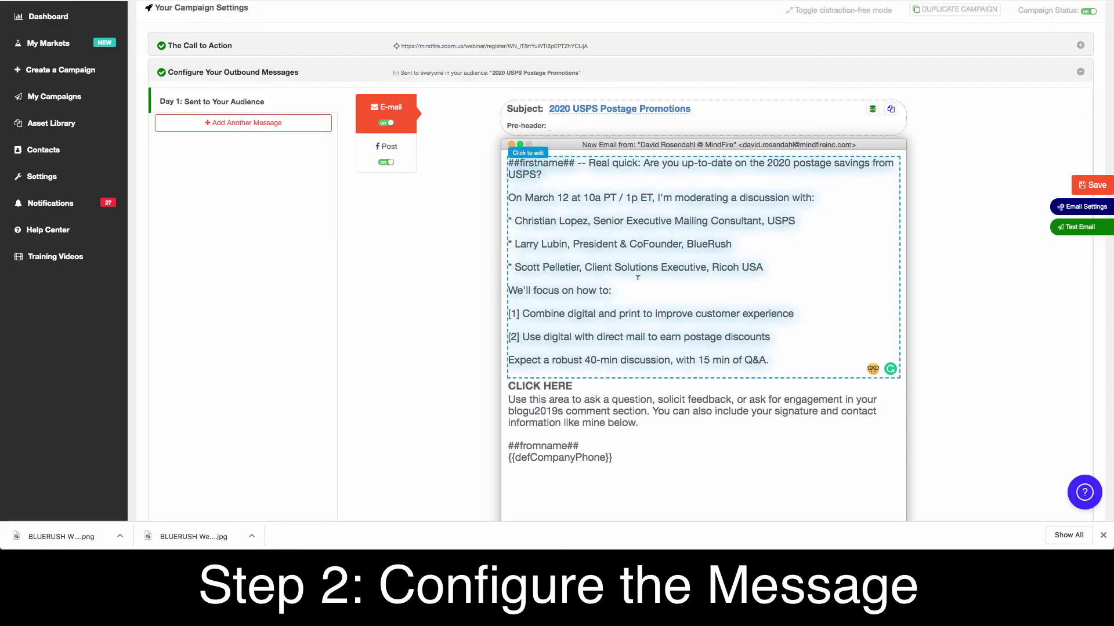
triple_click(795, 387)
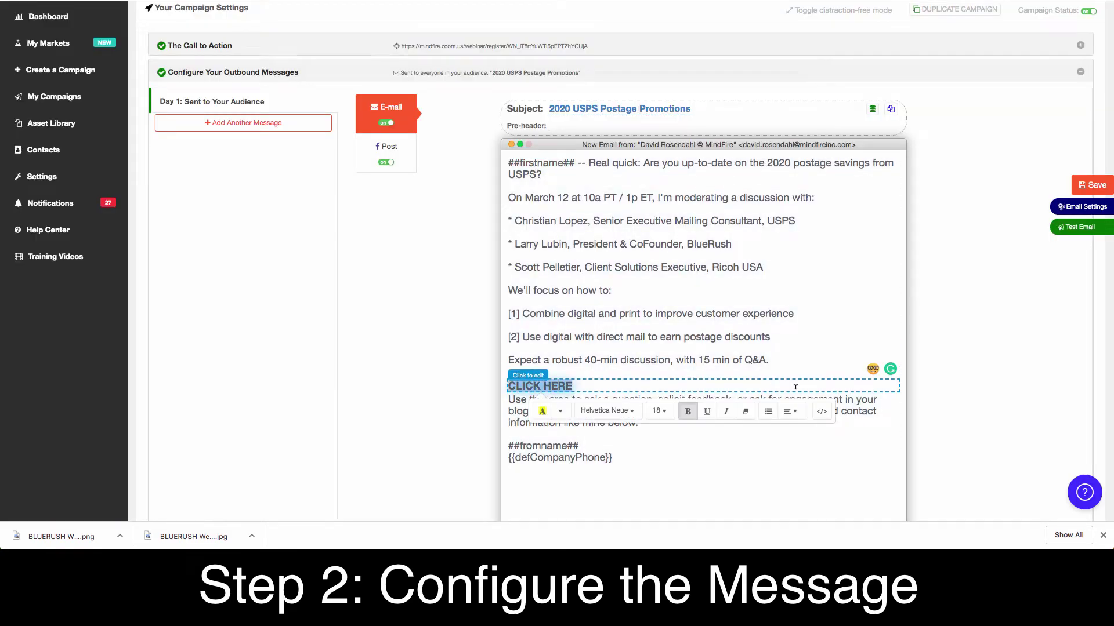
click(821, 411)
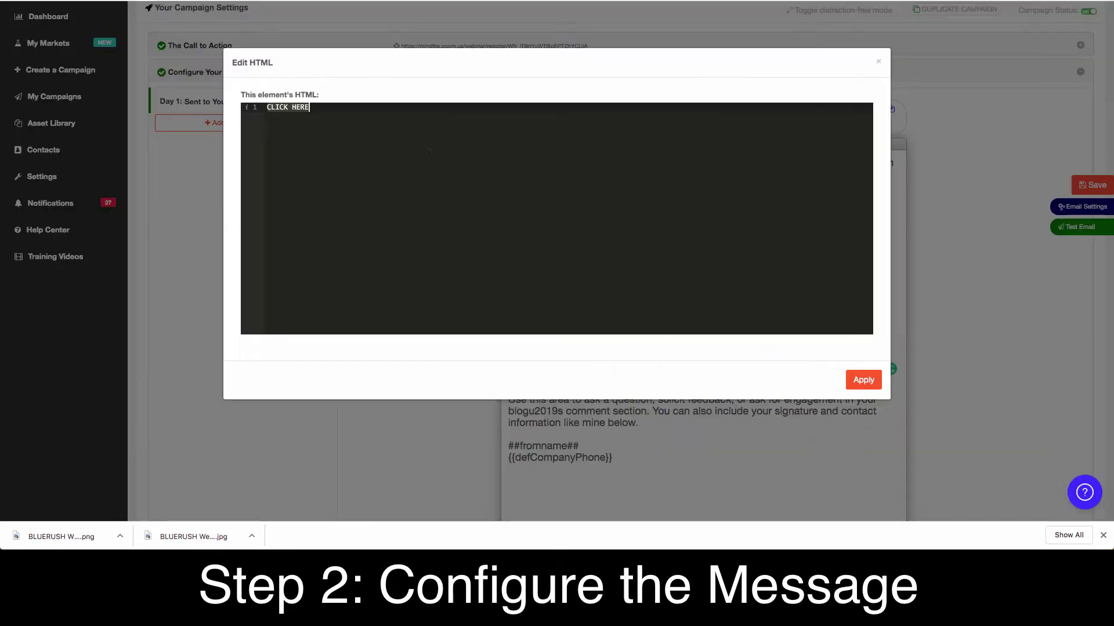
key(ctrl+a)
key(ctrl+v)
key(ctrl+a)
text(CLI)
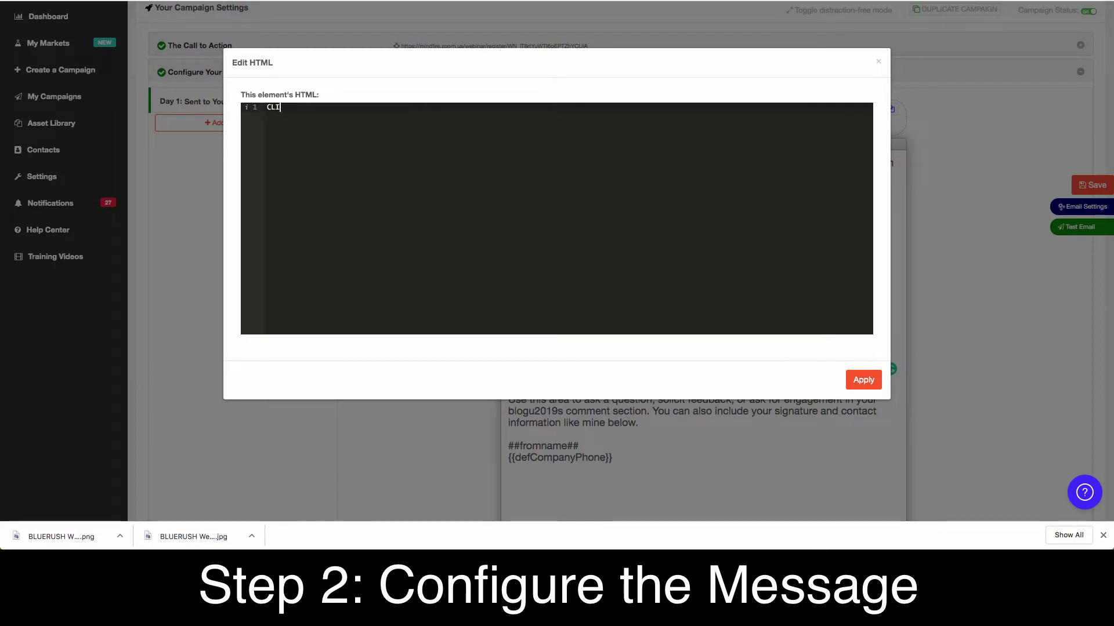
text(CK HERE TO SAVE YOUR SEAT NOW!)
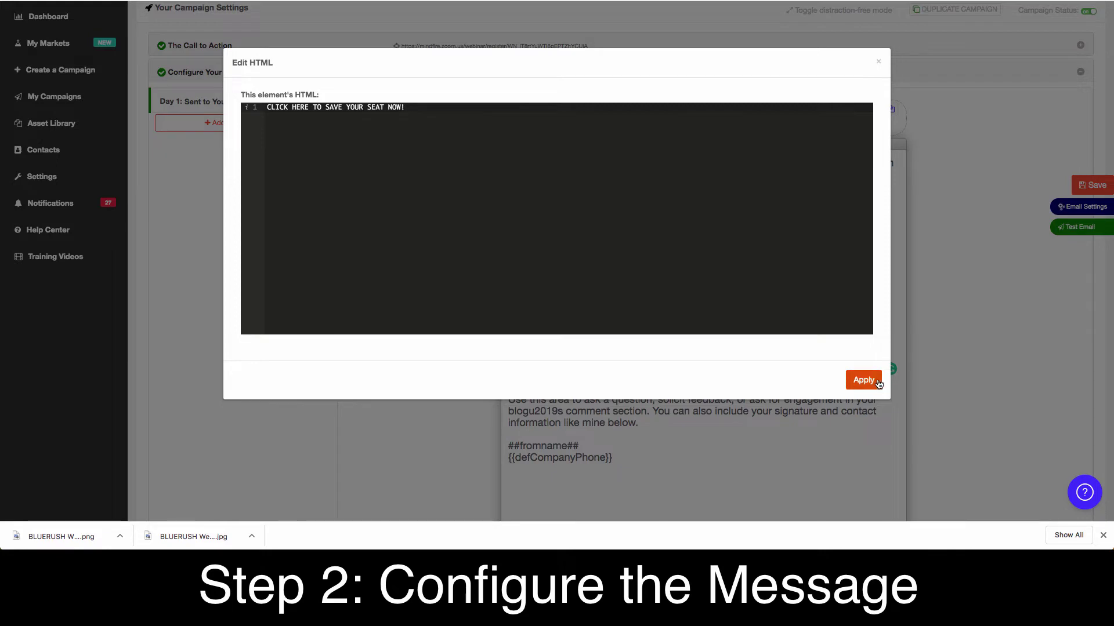
click(863, 380)
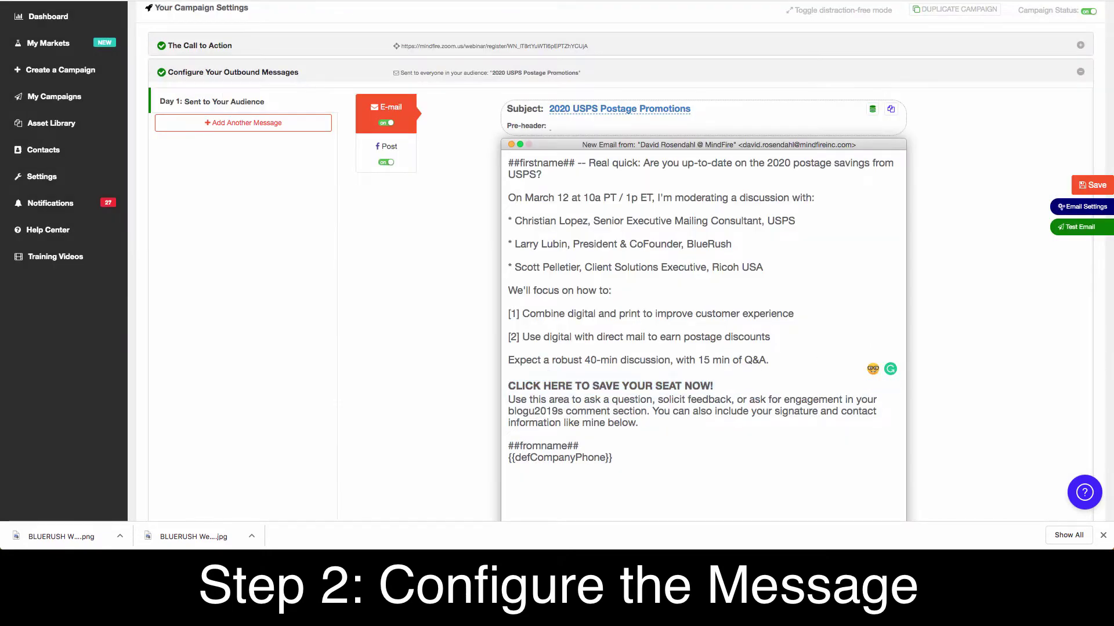
Copy the Hemingway draft's closing lines, from "Or, reply "I'm In"" through the sender's signature line, and return to the campaign email
key(ctrl+Tab)
key(Down)
key(Down)
key(shift+Down)
key(shift+Down)
key(shift+Down)
key(shift+Down)
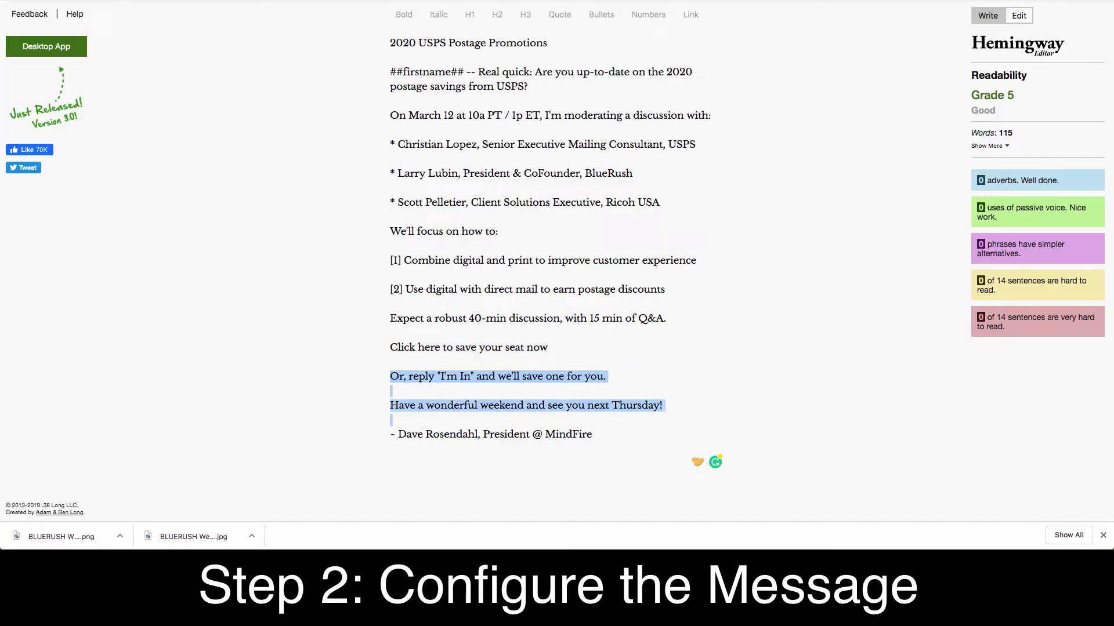
key(shift+Down)
key(ctrl+c)
key(ctrl+shift+Tab)
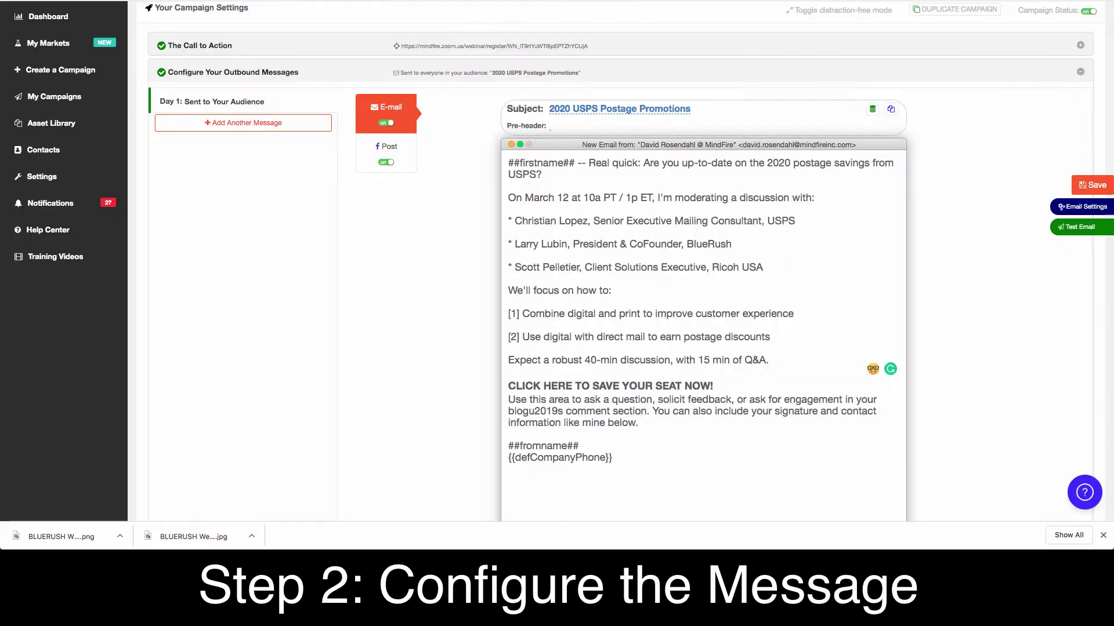
Replace the HTML of the email's last text block, below the call-to-action heading, with the copied closing lines
drag(508, 399, 850, 476)
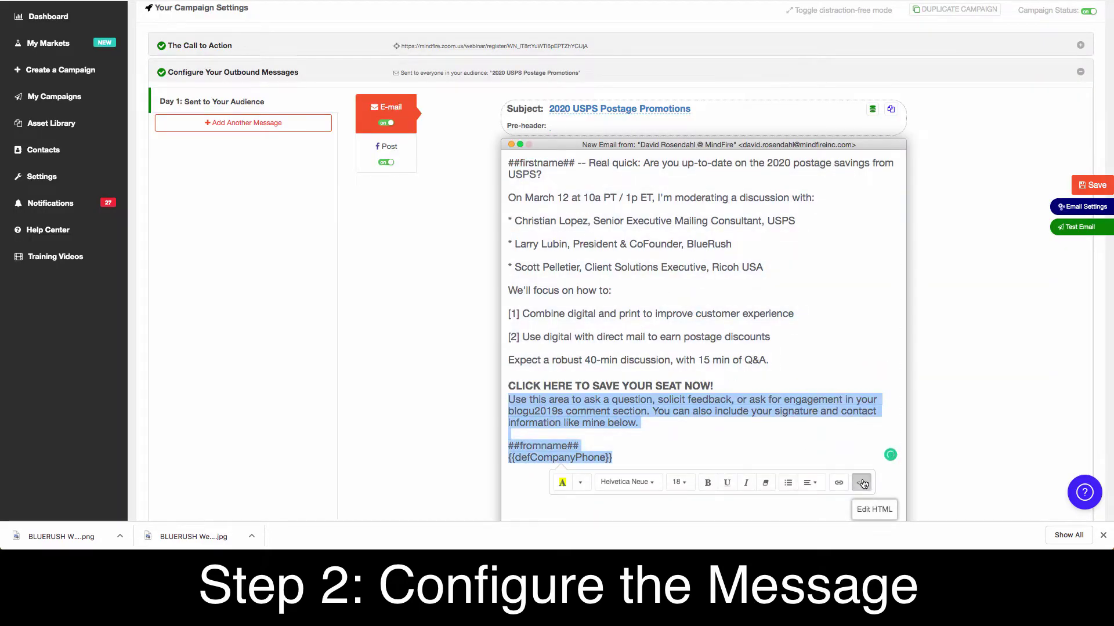
click(861, 482)
key(ctrl+a)
key(ctrl+v)
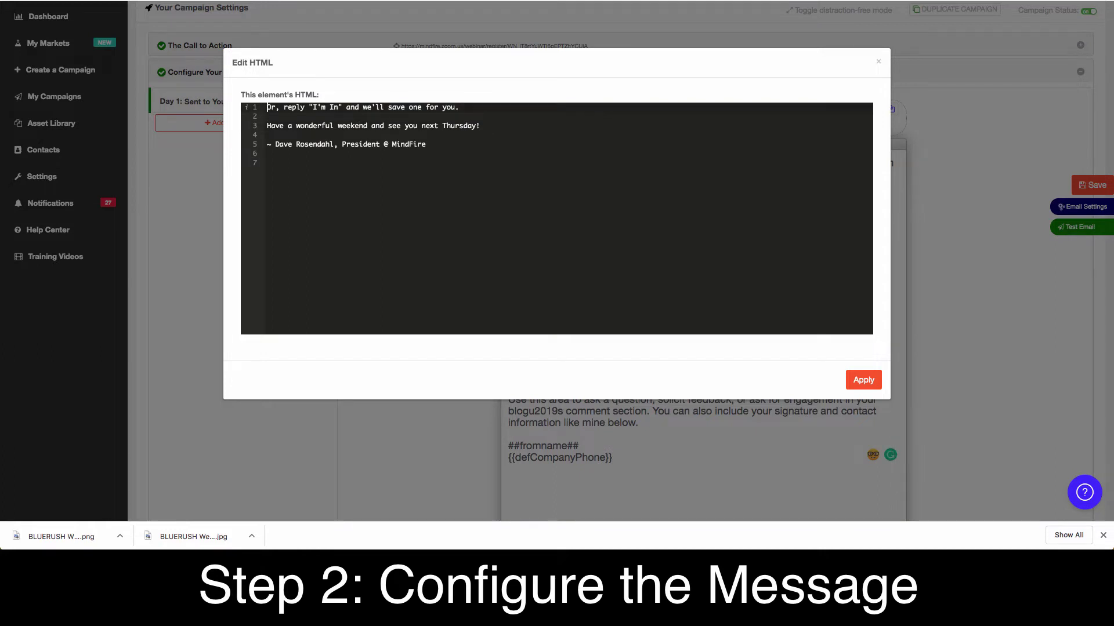
Add <br><br> before the first closing line and after the first two lines, delete the trailing blank lines, and apply the edit
text(<br><br>)
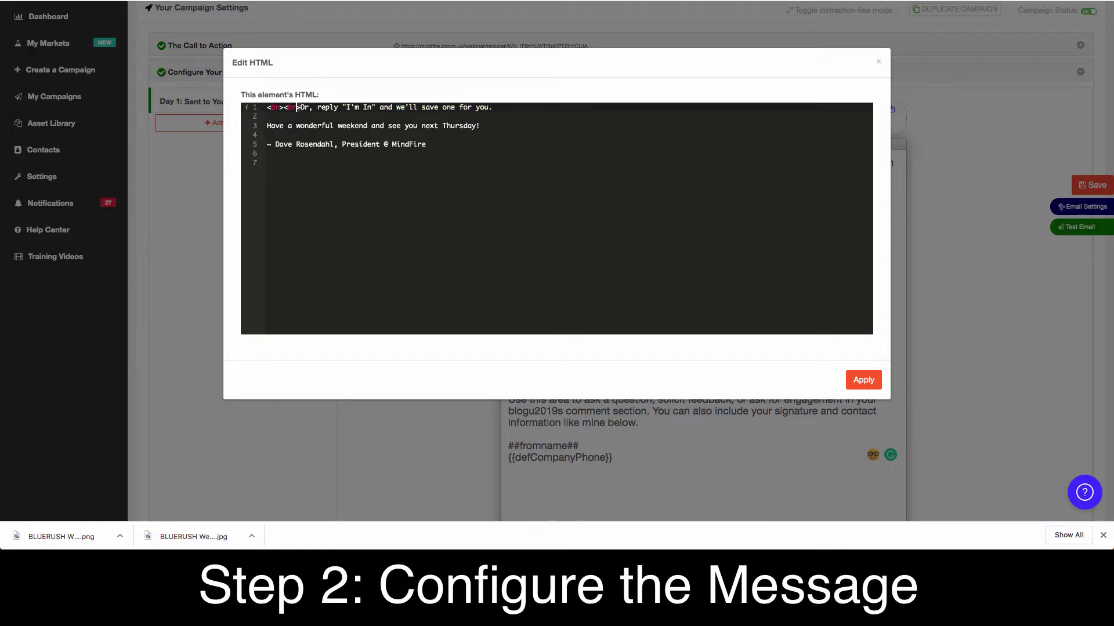
key(End)
text(<br><br>)
key(Down)
key(Down)
text(<br><br>)
key(Down)
key(Down)
key(Delete)
click(860, 381)
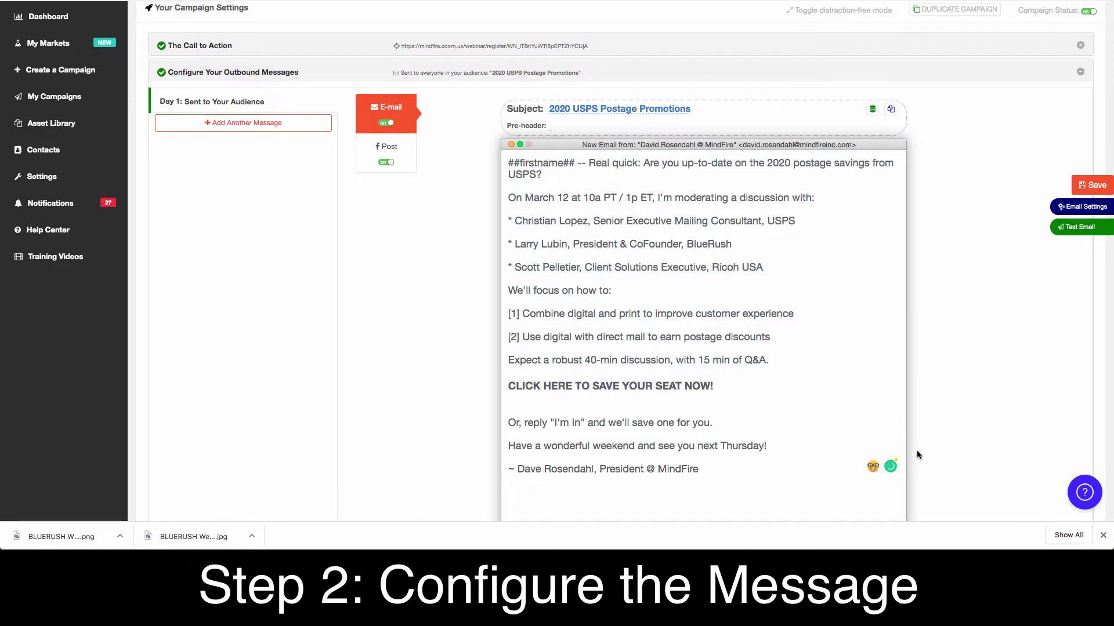
Remove one of the two leading <br> tags before "Or, reply "I'm In"" in the closing block's HTML and apply the edit
click(629, 406)
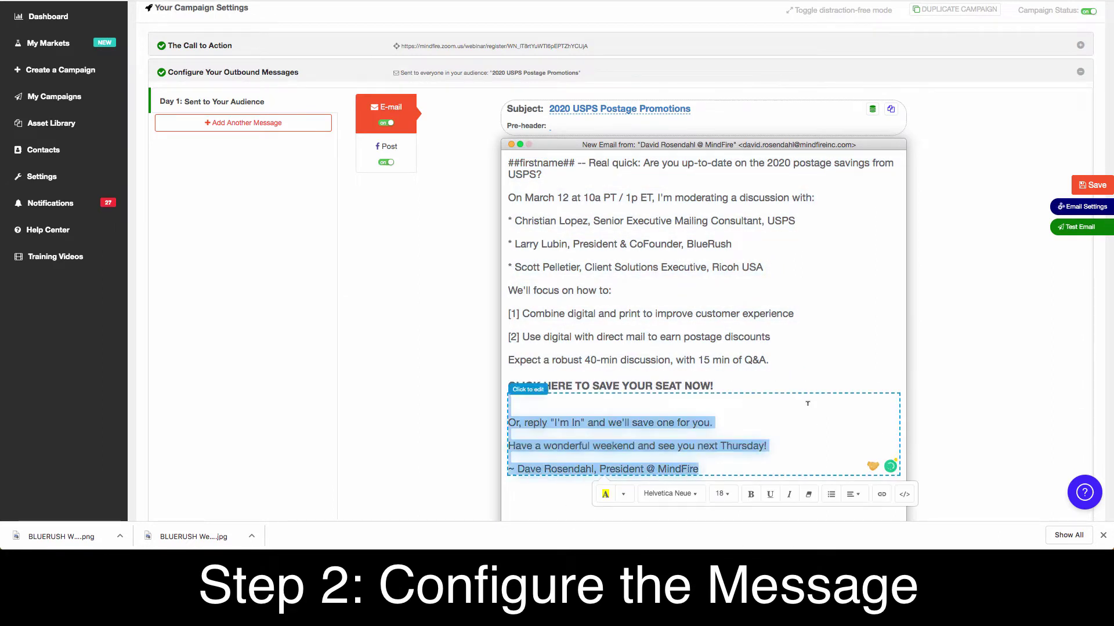
click(898, 491)
click(281, 108)
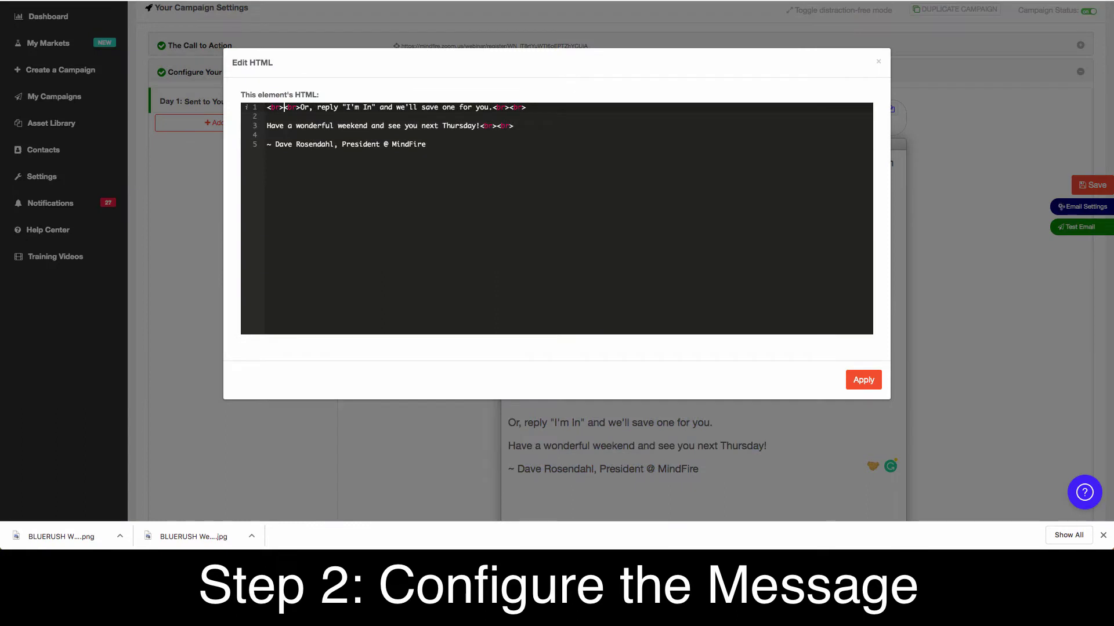
key(BackSpace)
key(BackSpace)
key(BackSpace)
key(BackSpace)
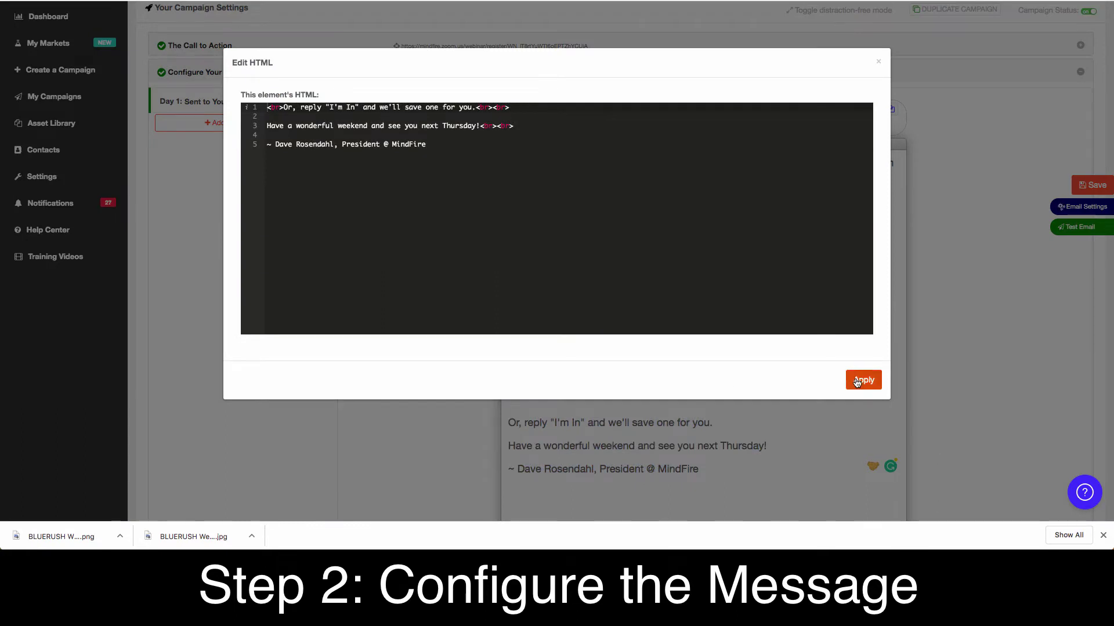
click(856, 382)
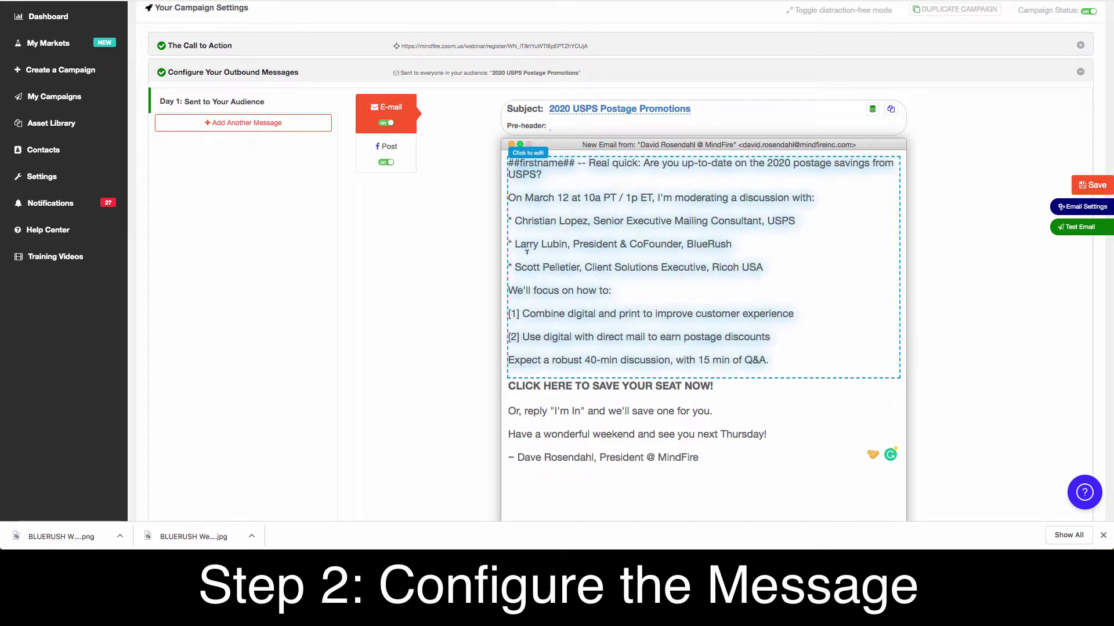
Save the email and send a test of it to the preselected test recipient
click(1087, 186)
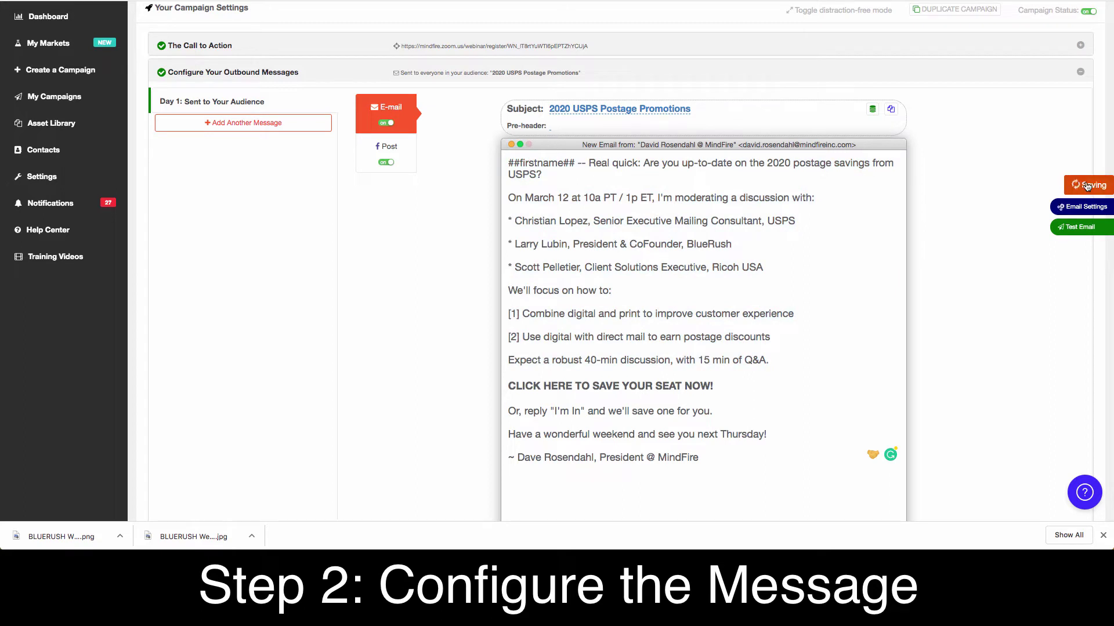
click(1085, 230)
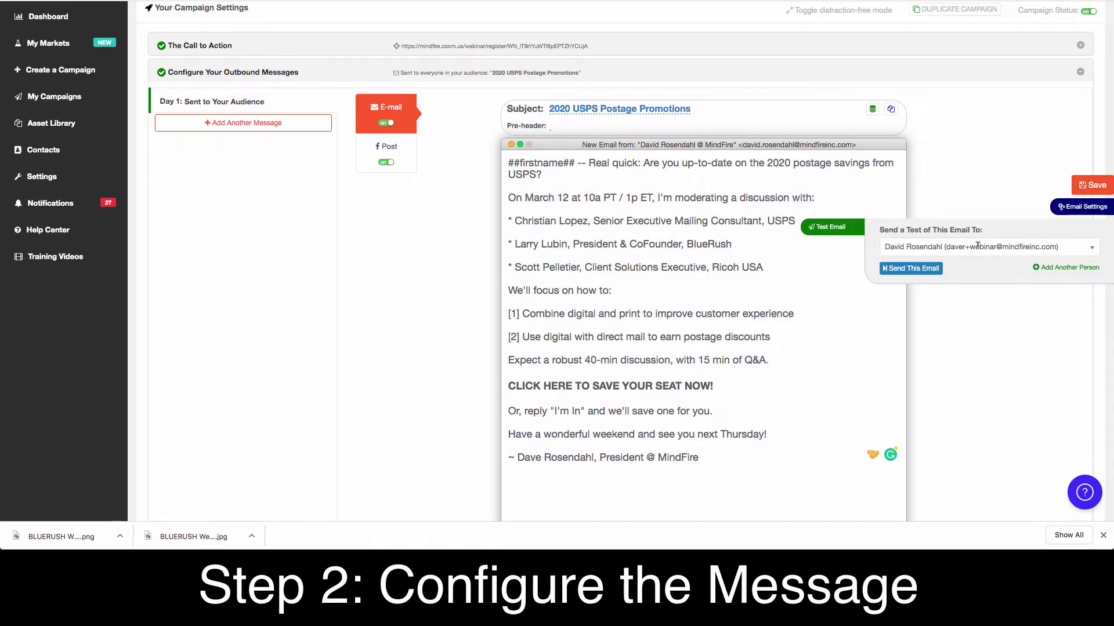
click(916, 270)
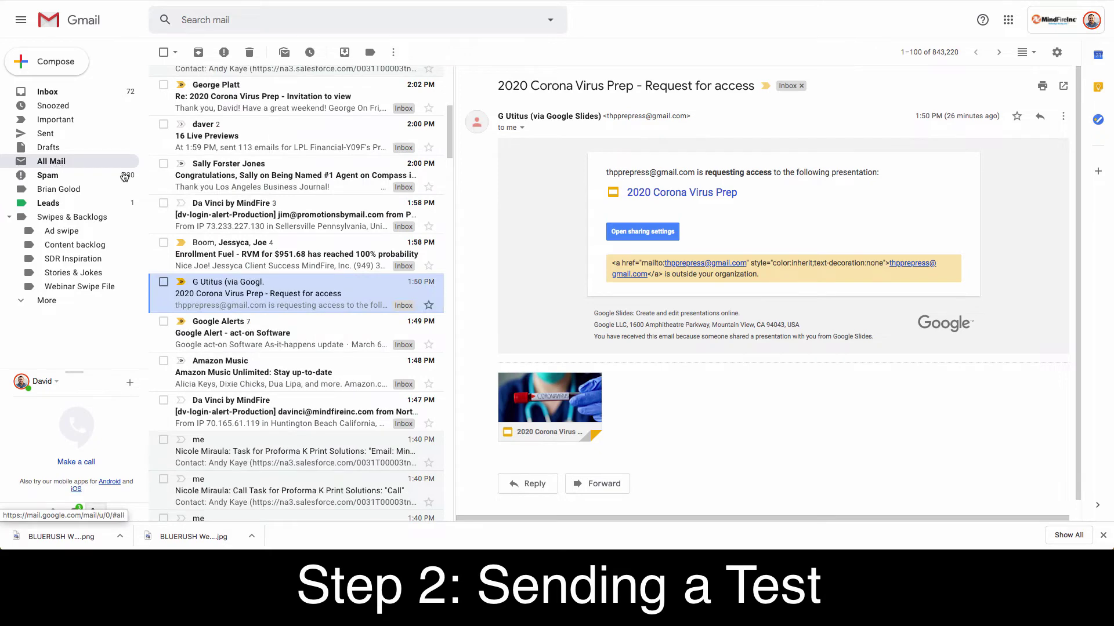
Open the received test email in Gmail and follow its "CLICK HERE TO SAVE YOUR SEAT NOW!" link to check the webinar page
scroll(232, 116, up, 8)
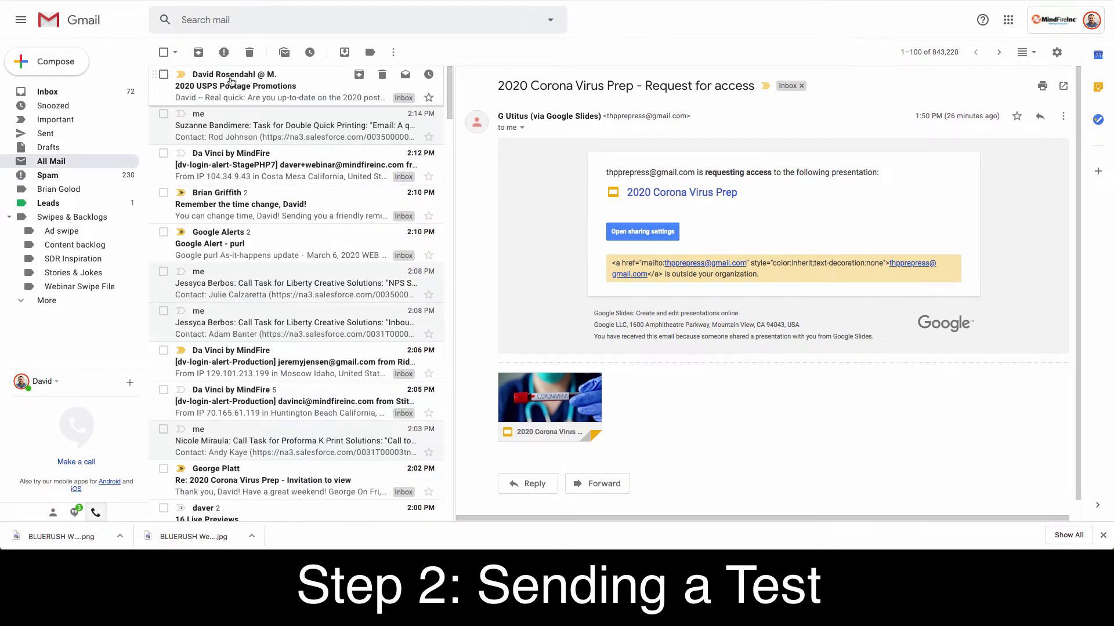
click(230, 81)
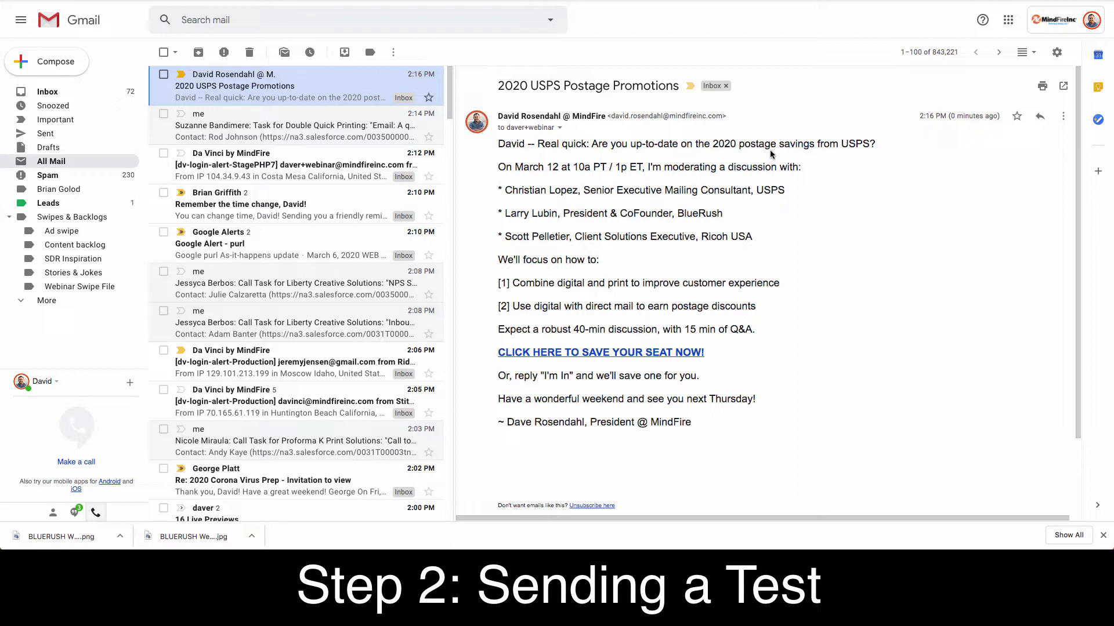
click(629, 353)
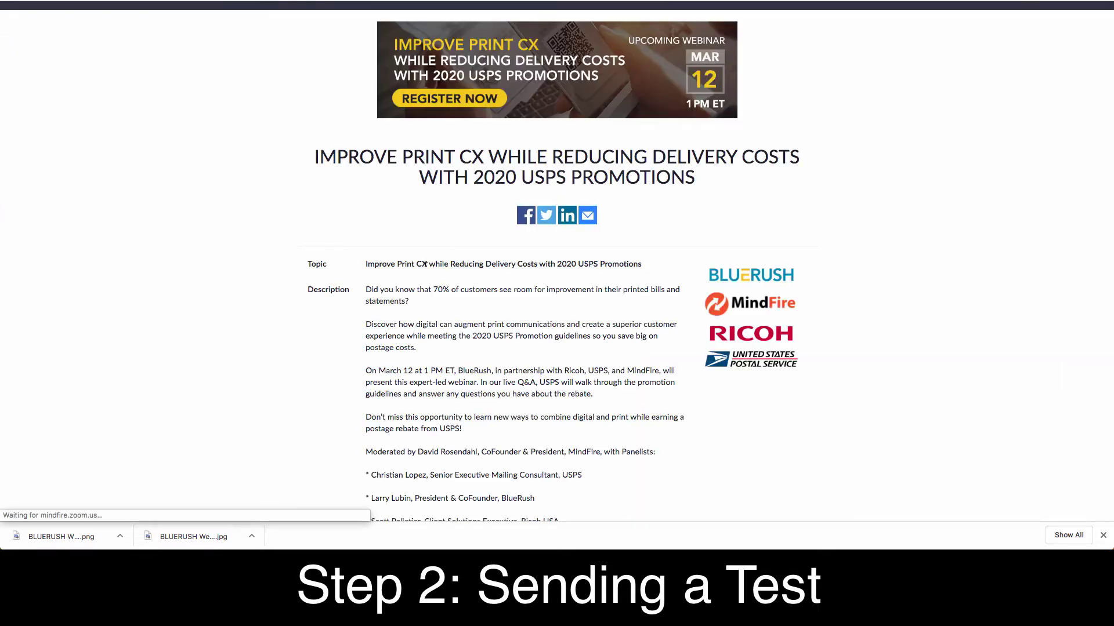
scroll(609, 244, down, 4)
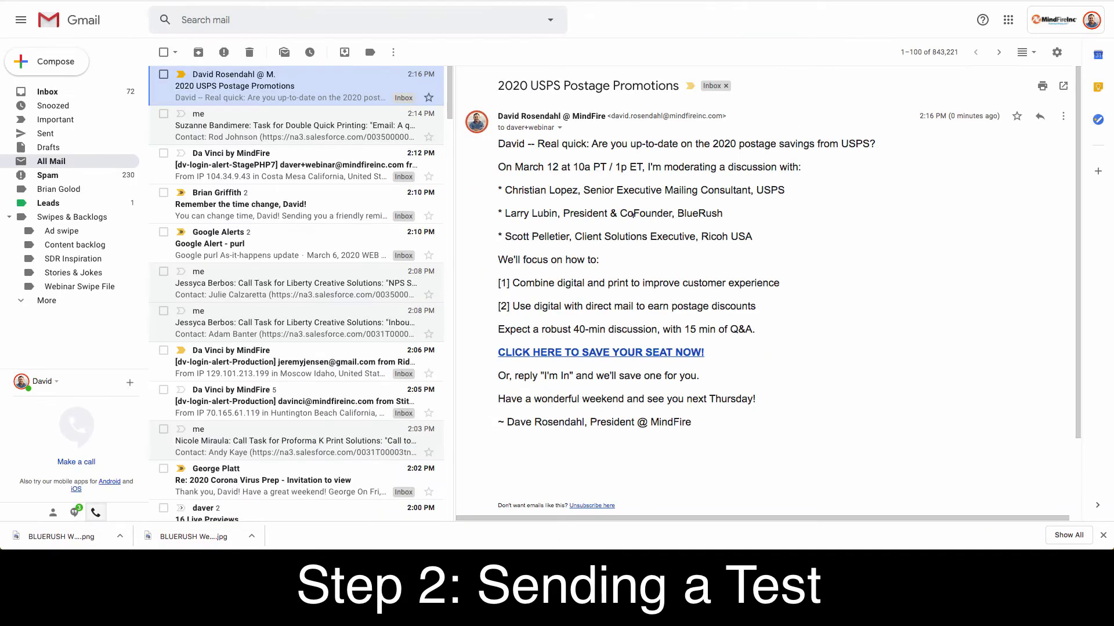
Review the test email's layout down to the unsubscribe link, highlighting the "Or, reply "I'm In" and we'll save one for you." line
scroll(632, 213, down, 2)
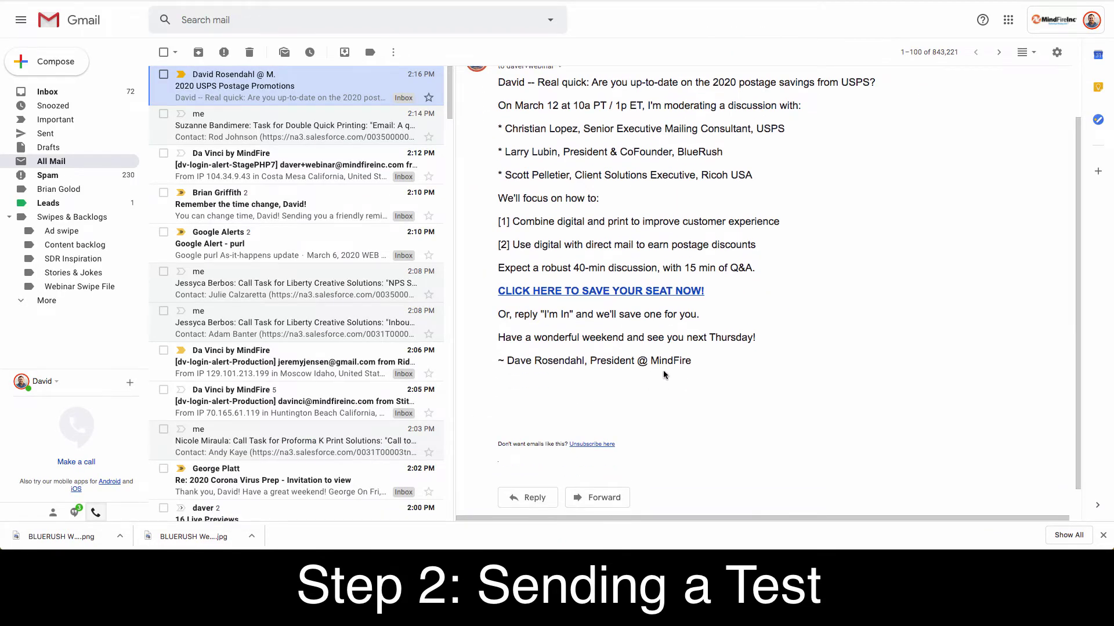
scroll(670, 404, up, 2)
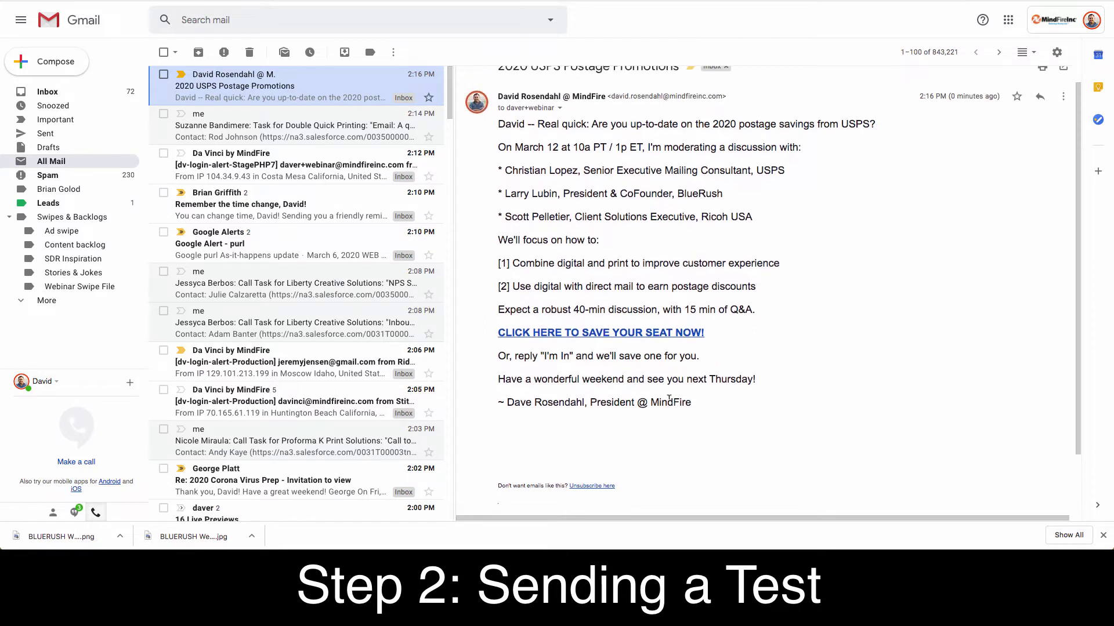
scroll(669, 399, down, 2)
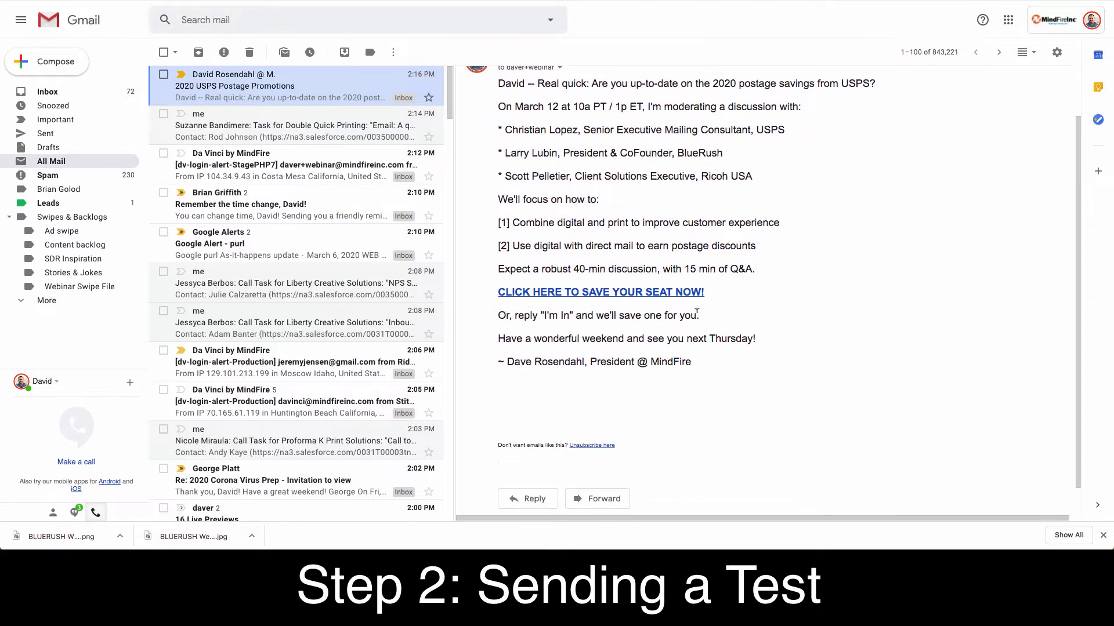
drag(705, 316, 499, 313)
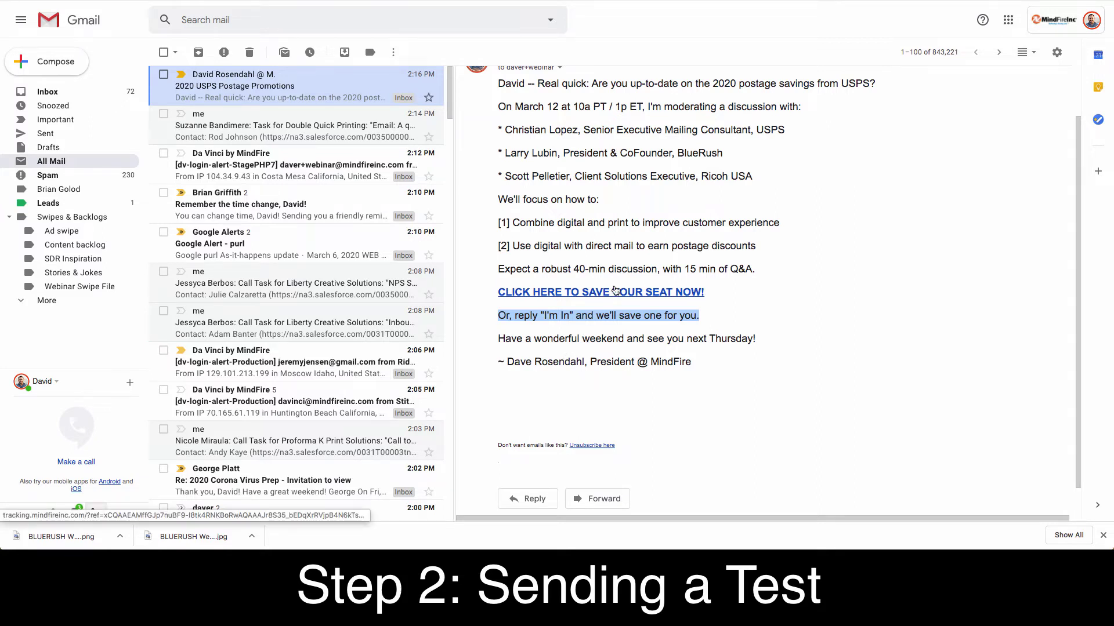
scroll(638, 314, up, 1)
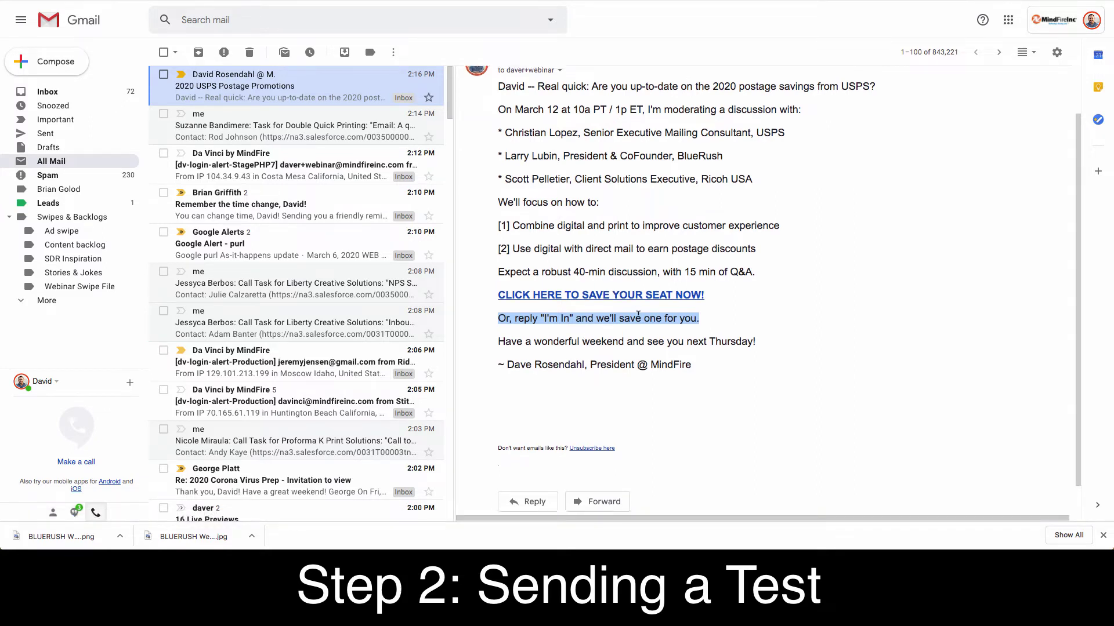
scroll(638, 313, up, 2)
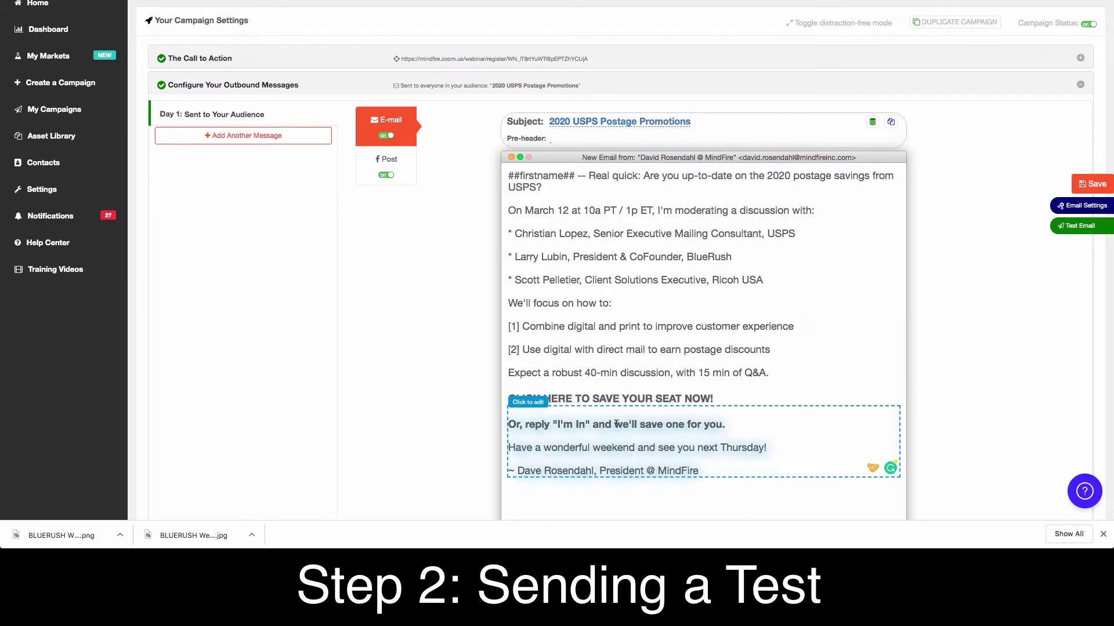
Save the campaign email with its bold "Or, reply "I'm In" and we'll save one for you." line and check its lower part
click(1092, 184)
scroll(640, 392, down, 3)
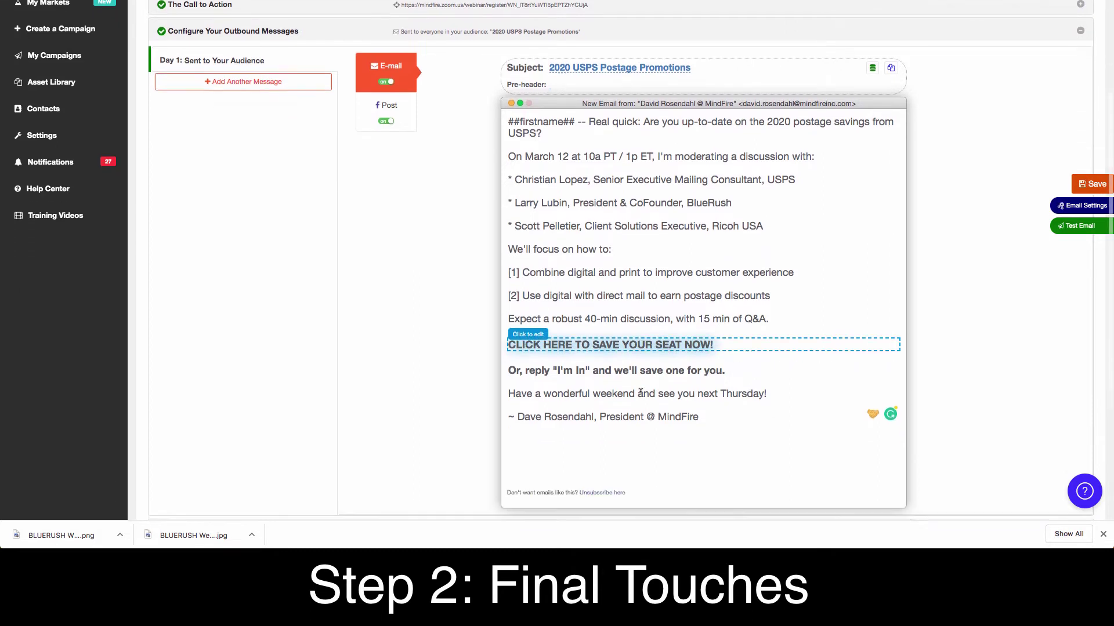
Insert a bell emoji before the email subject "2020 USPS Postage Promotions" and save the email
scroll(640, 392, up, 5)
scroll(639, 392, up, 1)
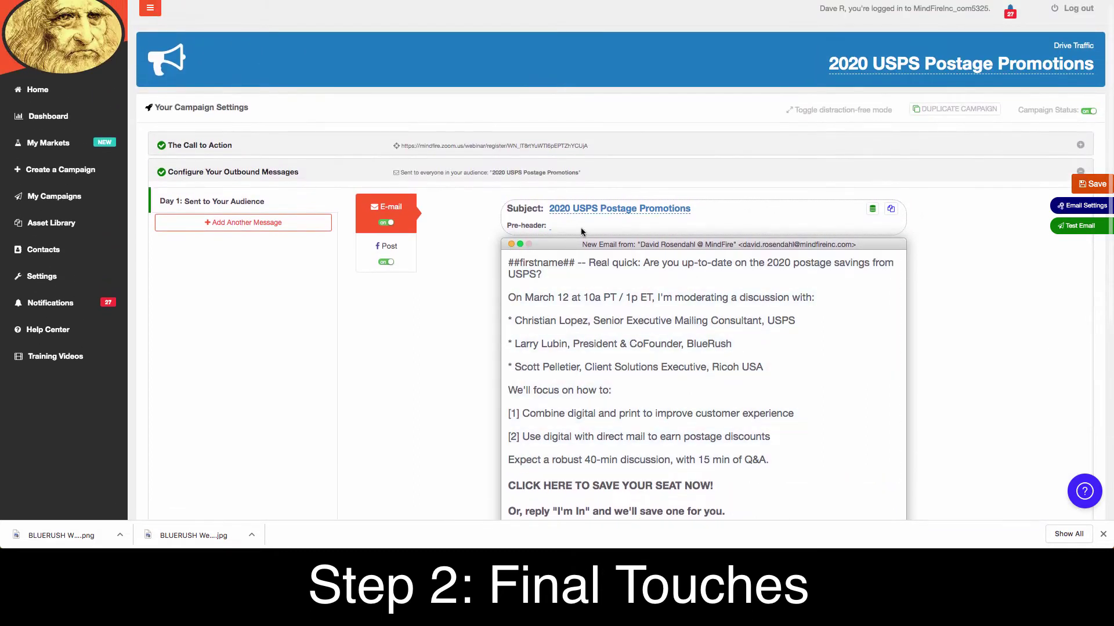
click(565, 210)
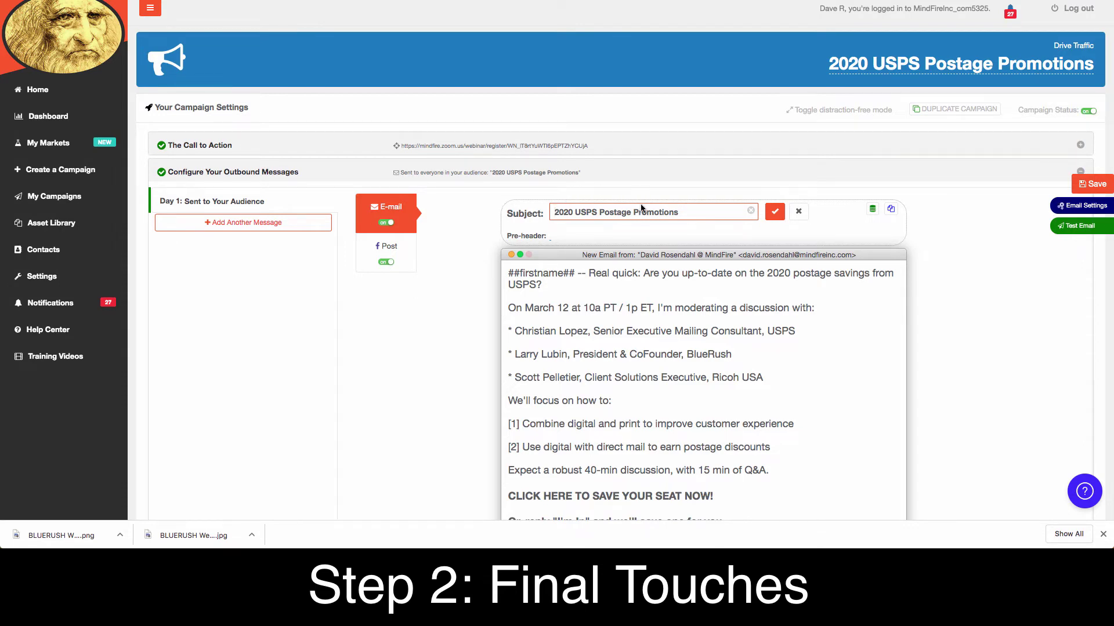
key(ctrl+super+space)
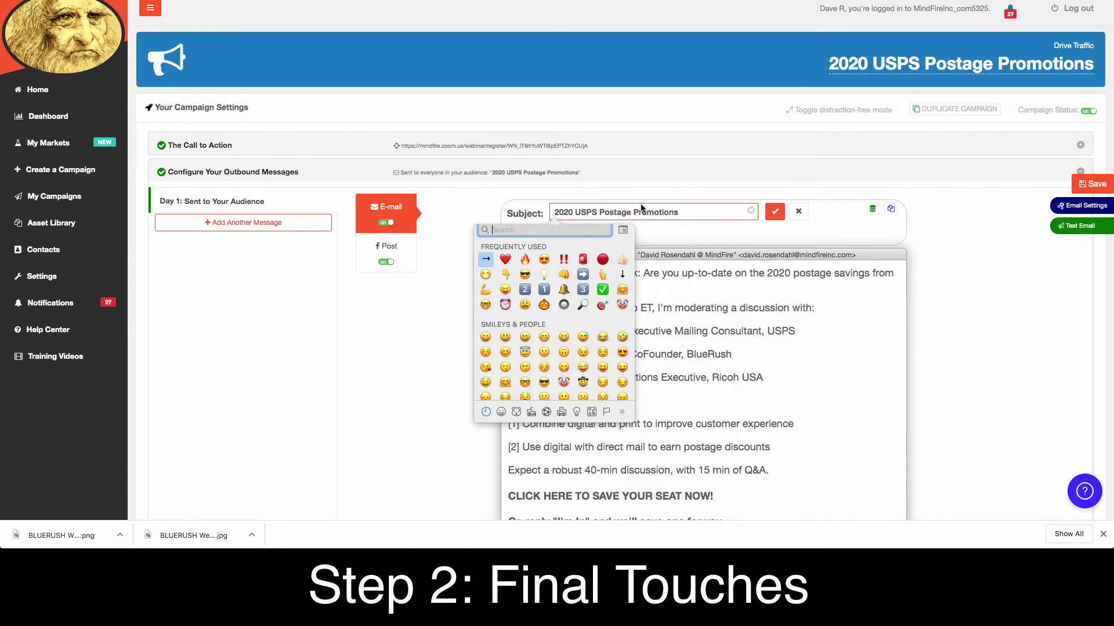
text(money)
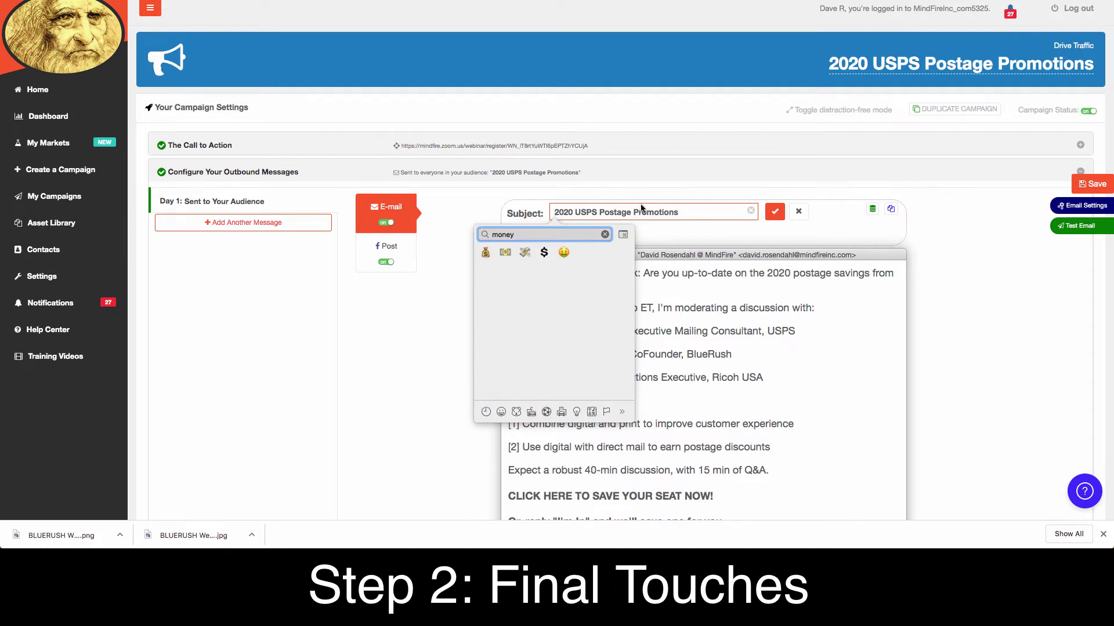
key(super+a)
text(alarm)
click(524, 253)
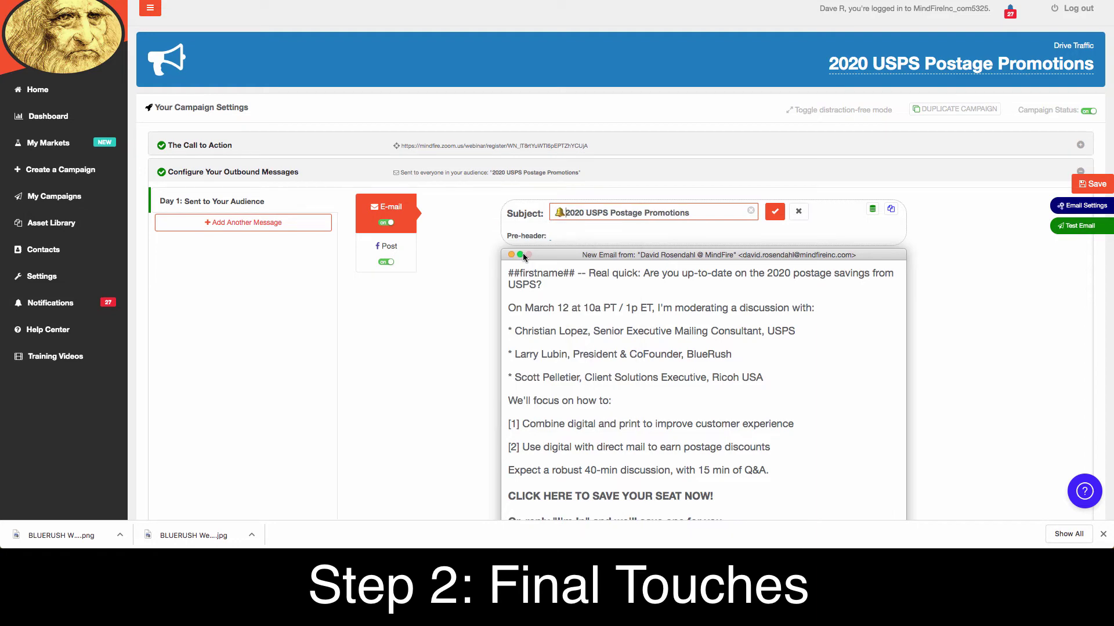
click(773, 216)
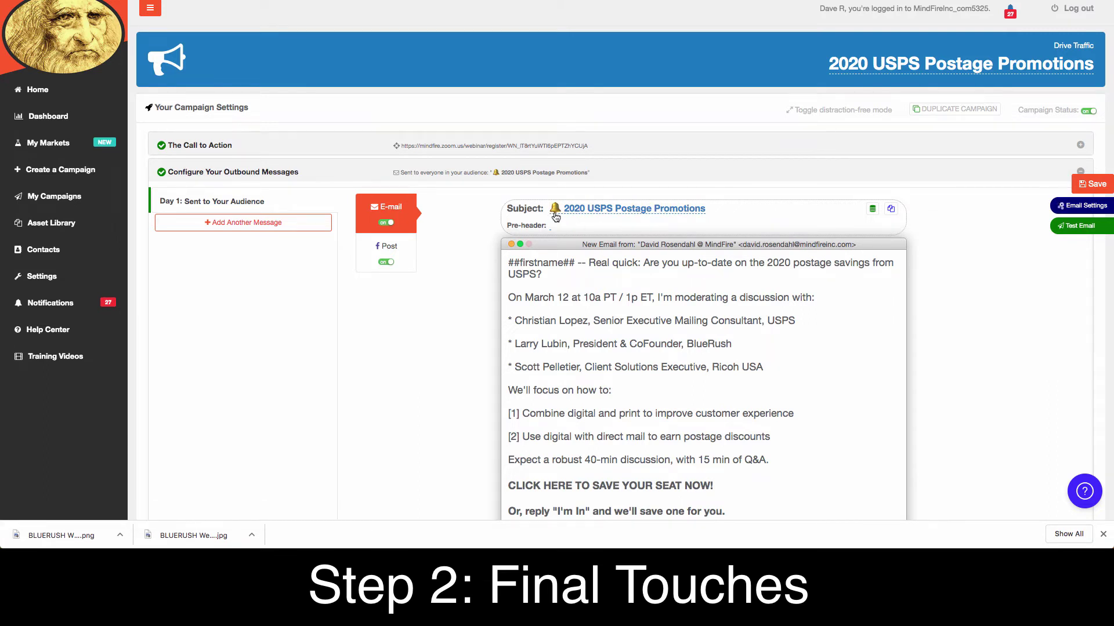
click(1087, 183)
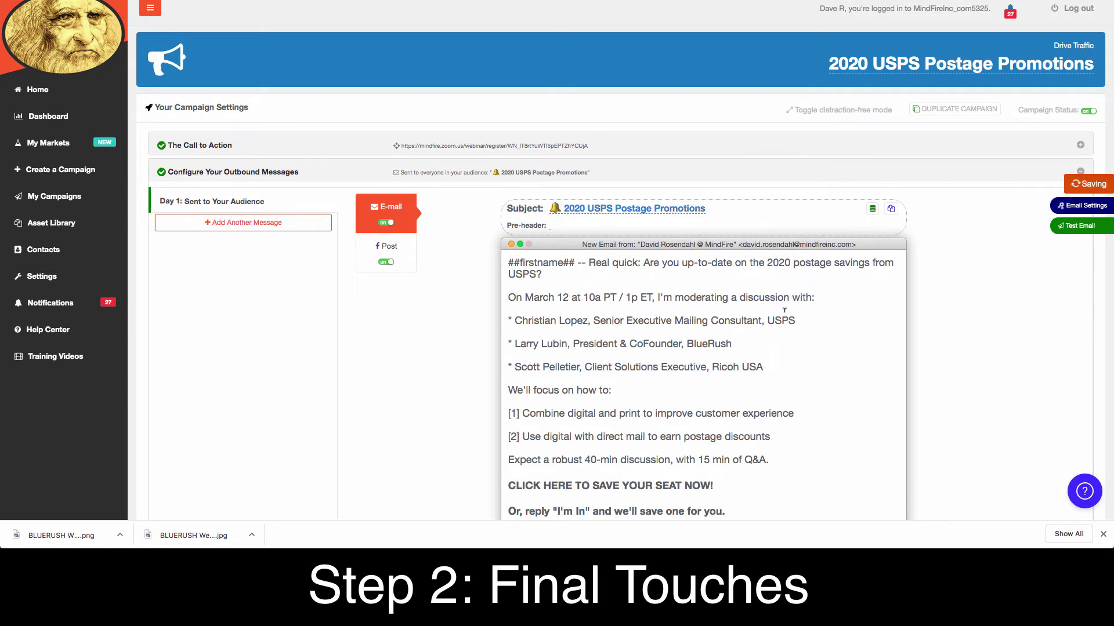
scroll(658, 348, down, 3)
scroll(658, 348, down, 1)
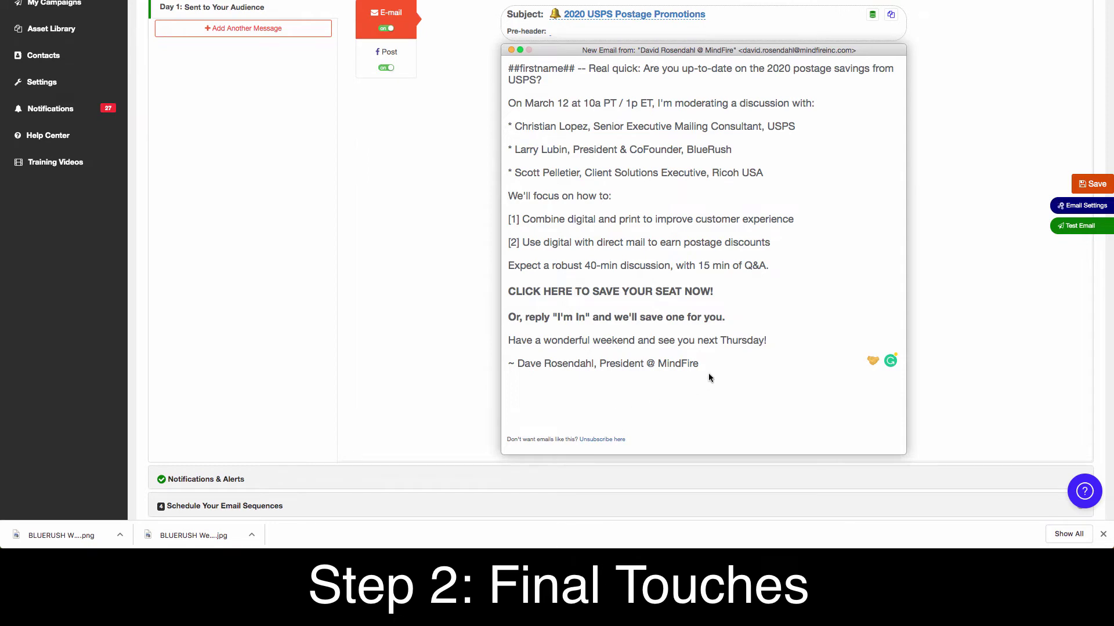
drag(708, 375, 508, 313)
click(614, 395)
drag(653, 416, 769, 370)
click(478, 350)
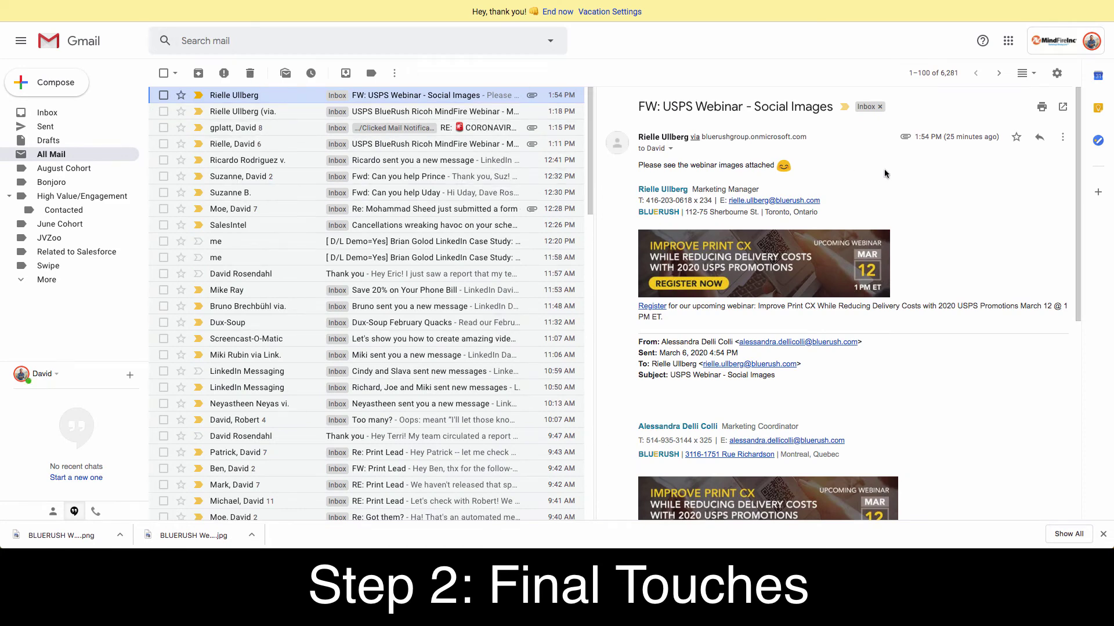
Switch to Gmail and download the Webinar-post.jpg attachment from the "USPS Webinar - Social Images" email
scroll(885, 173, down, 7)
scroll(885, 173, up, 10)
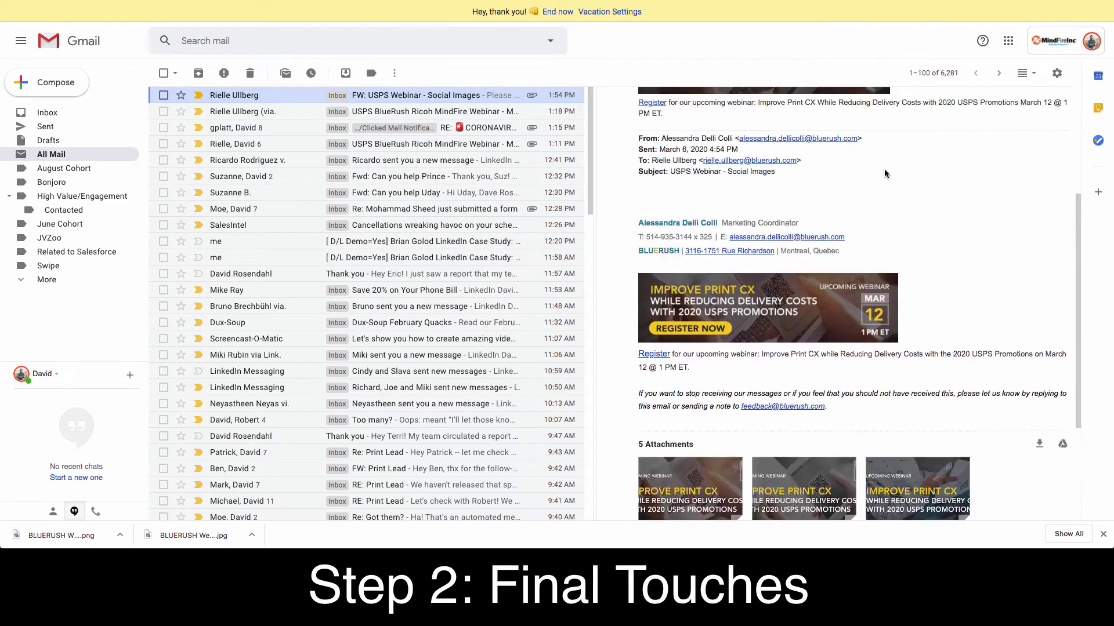
scroll(884, 171, down, 10)
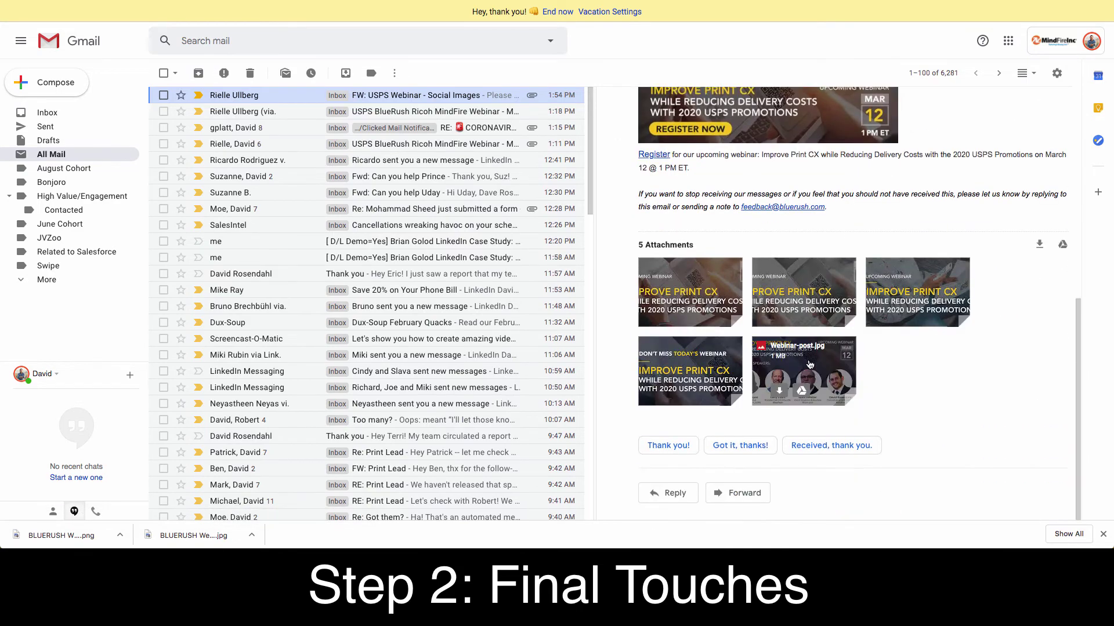
click(808, 363)
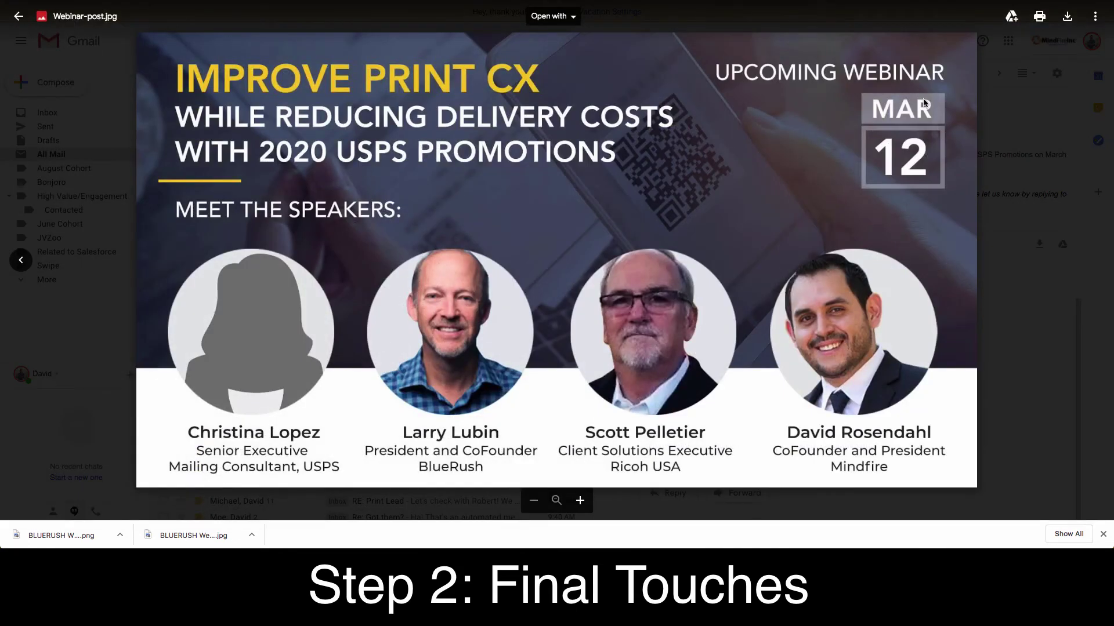
click(1068, 18)
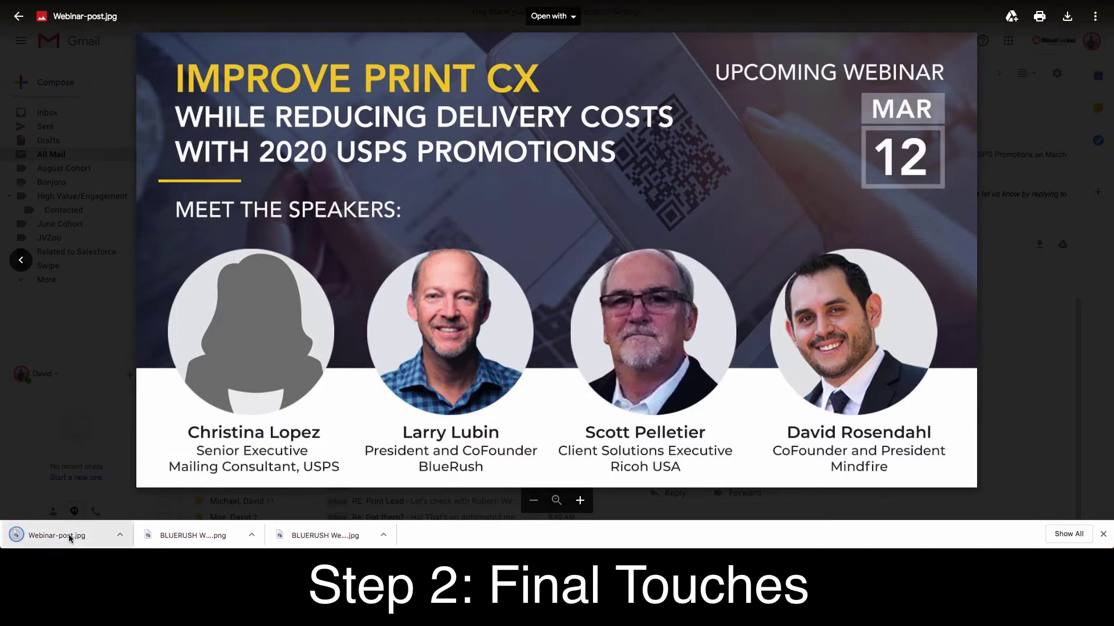
key(Escape)
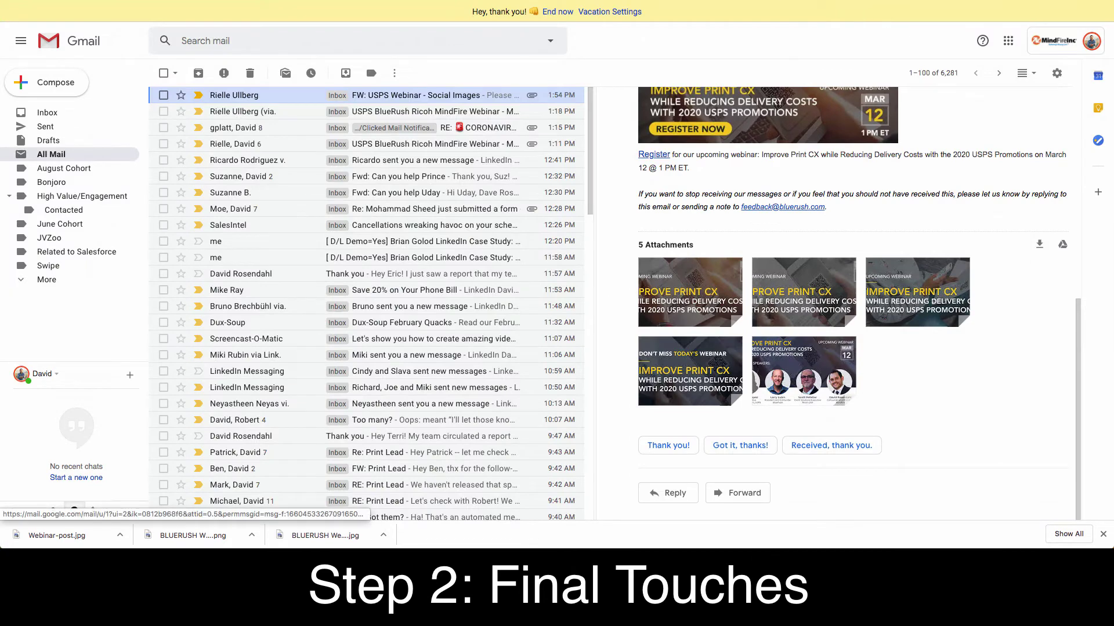
Switch back to Da Vinci, open the Asset Library in a separate tab and go to its Content section
key(ctrl+Tab)
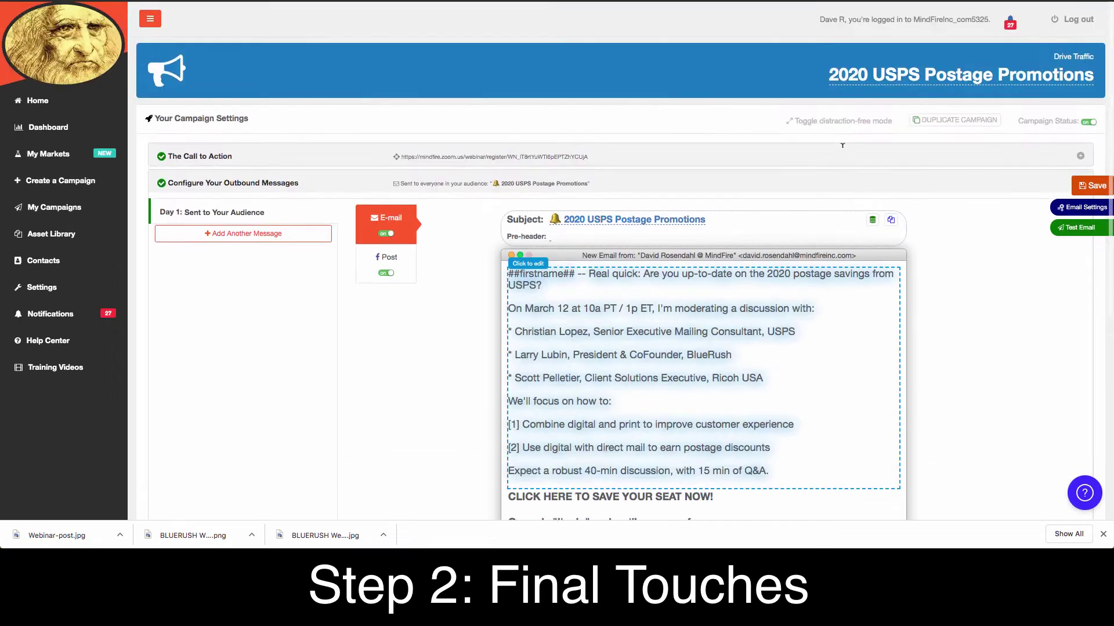
right_click(68, 234)
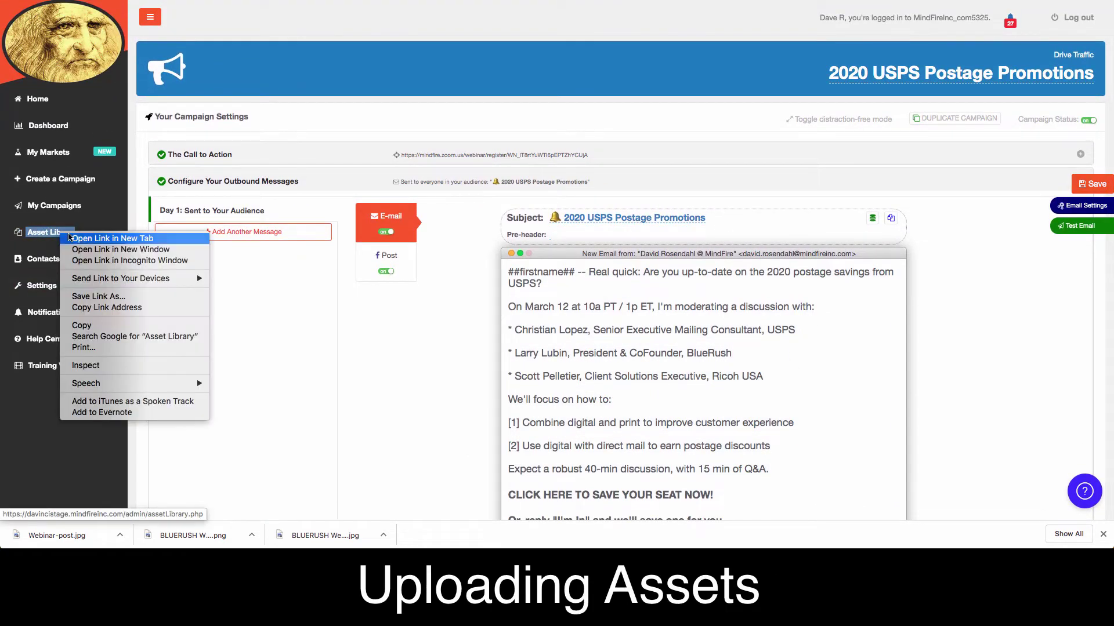
click(68, 237)
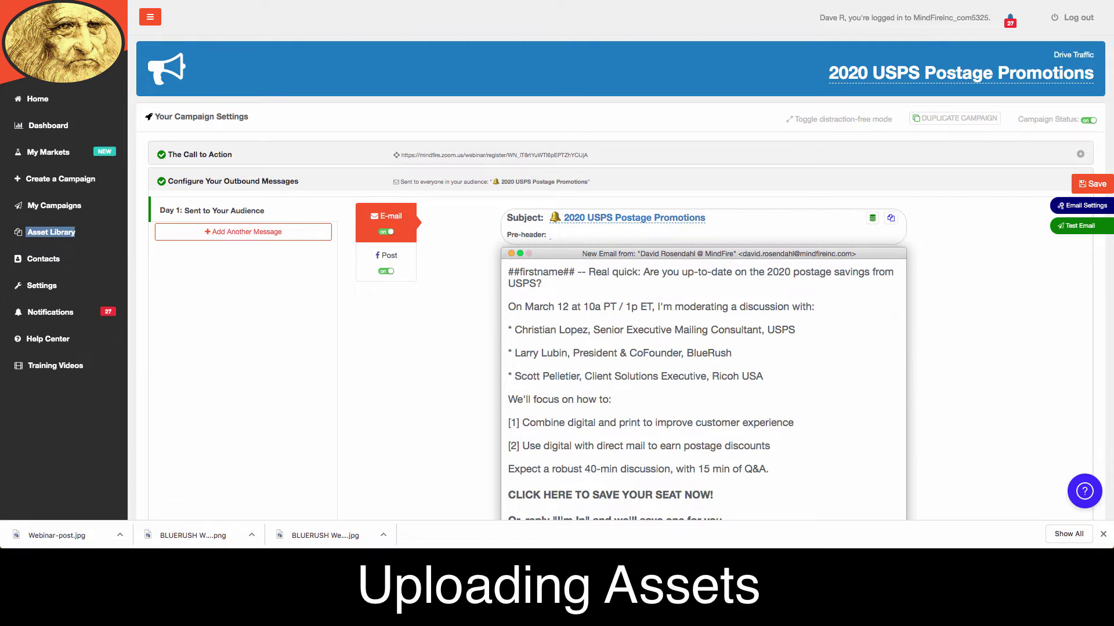
key(ctrl+Tab)
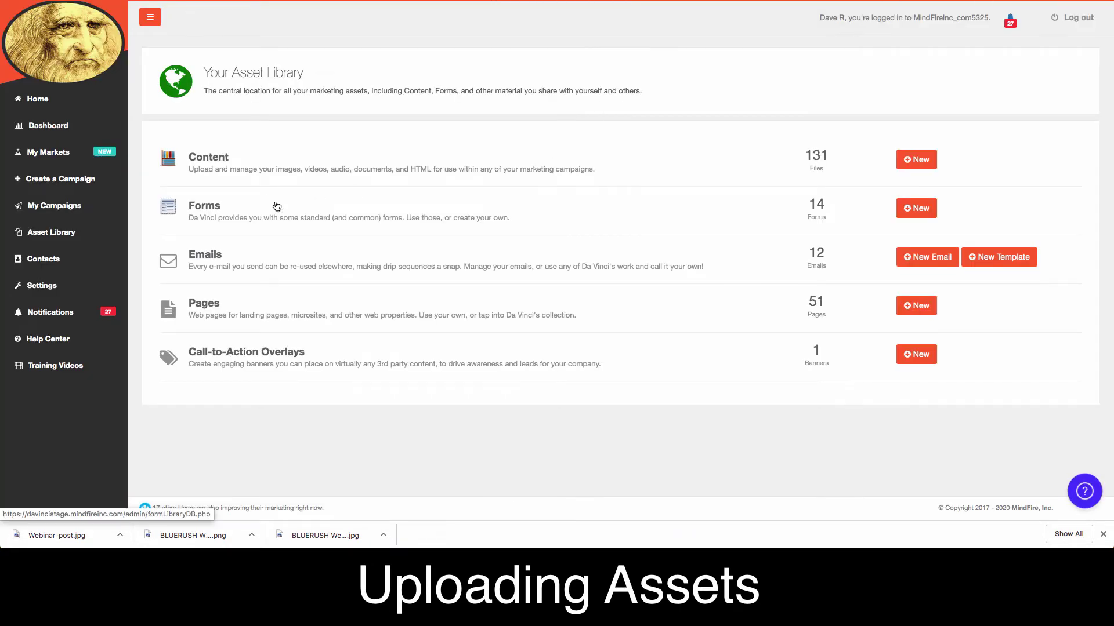
click(210, 162)
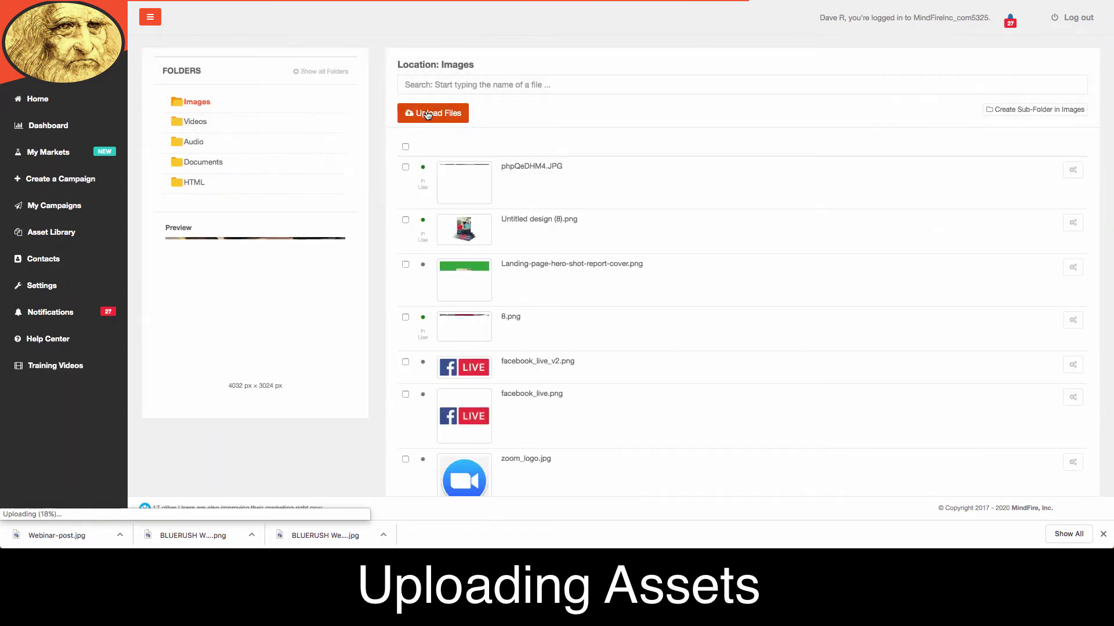
Upload Webinar-post.jpg to the Images folder and copy its asset location URL
click(427, 114)
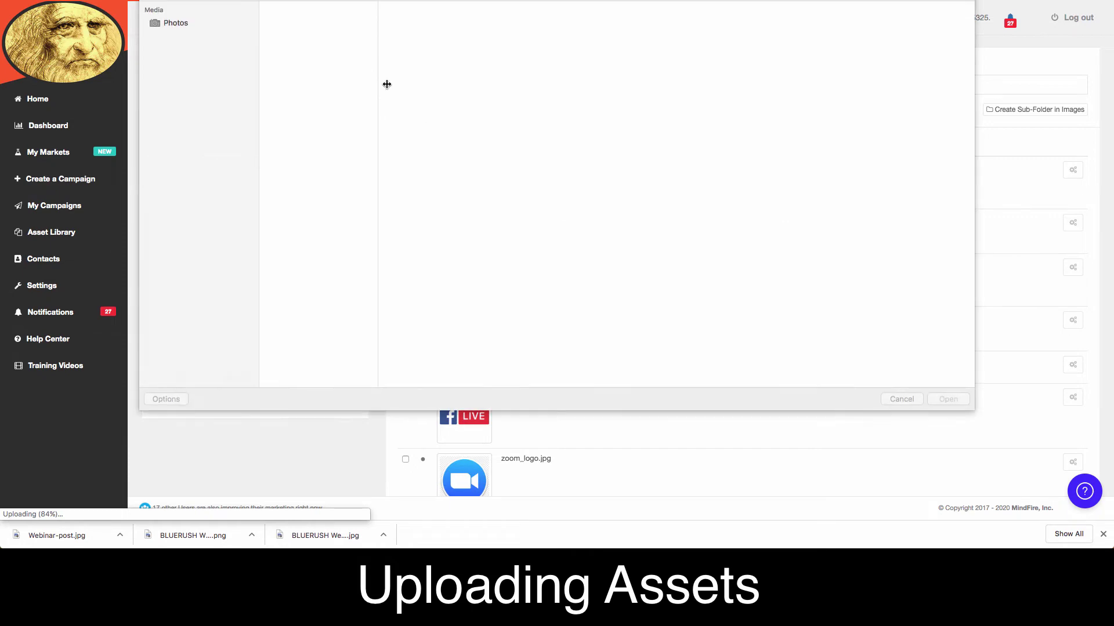
click(351, 60)
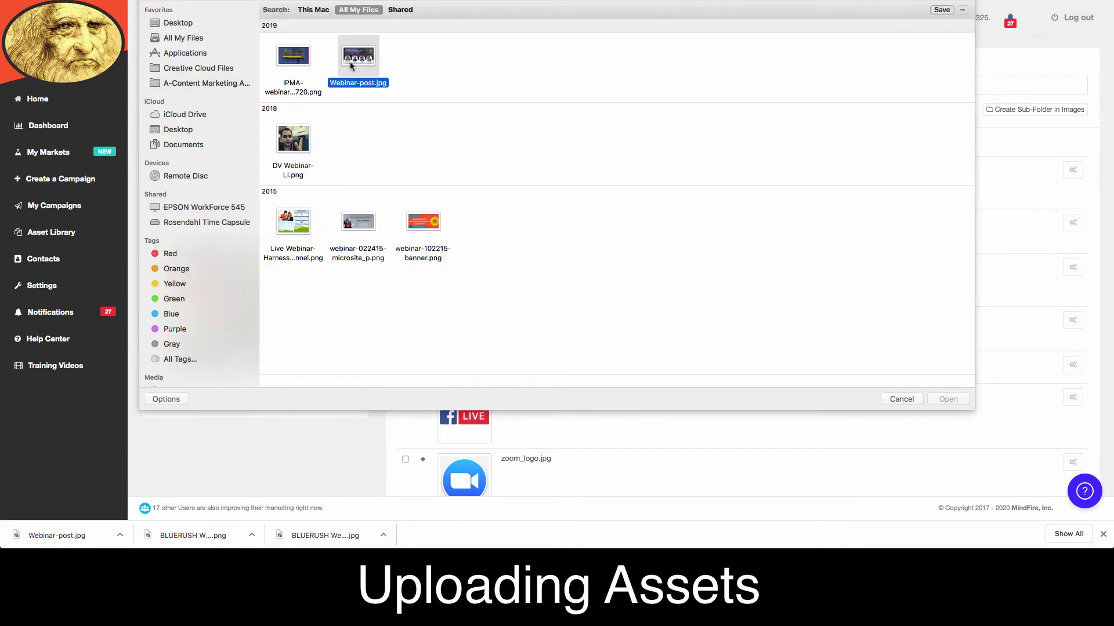
click(952, 400)
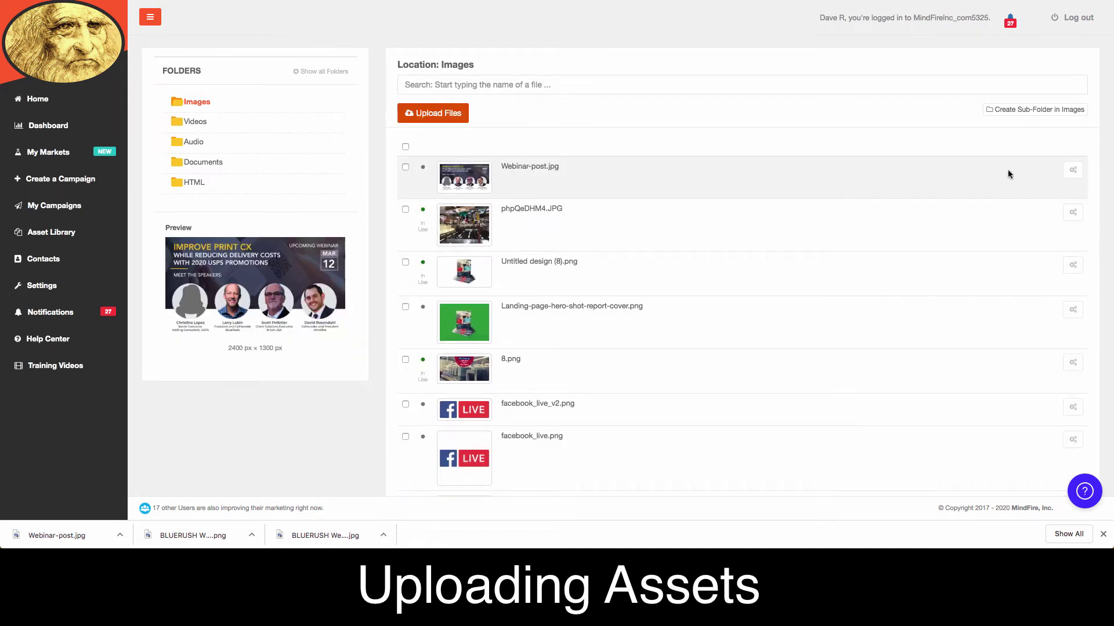
click(1074, 173)
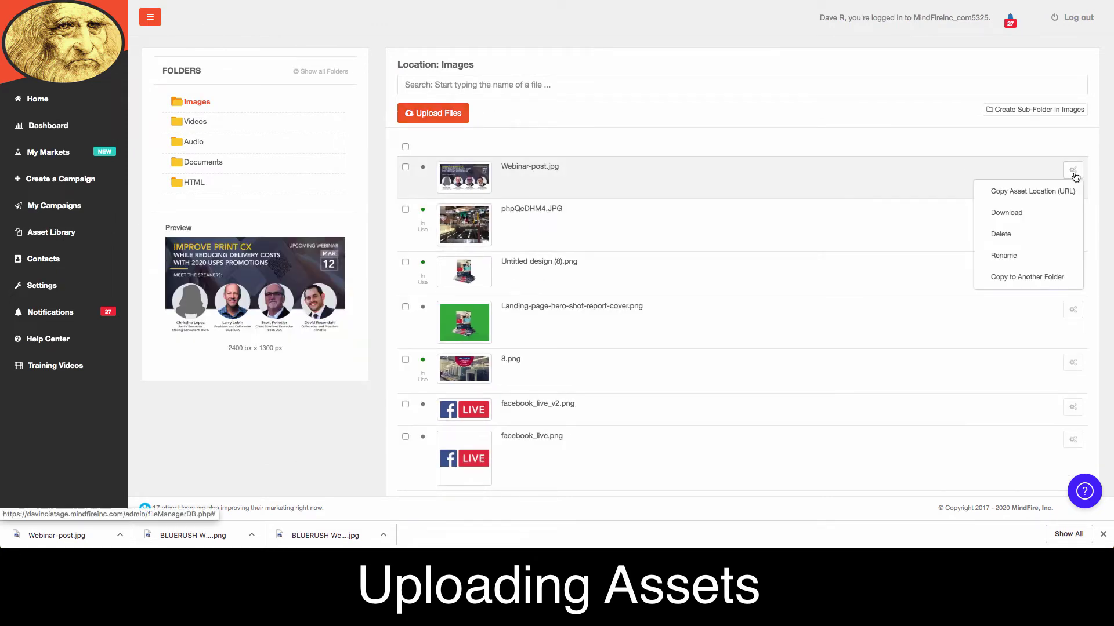
click(1054, 197)
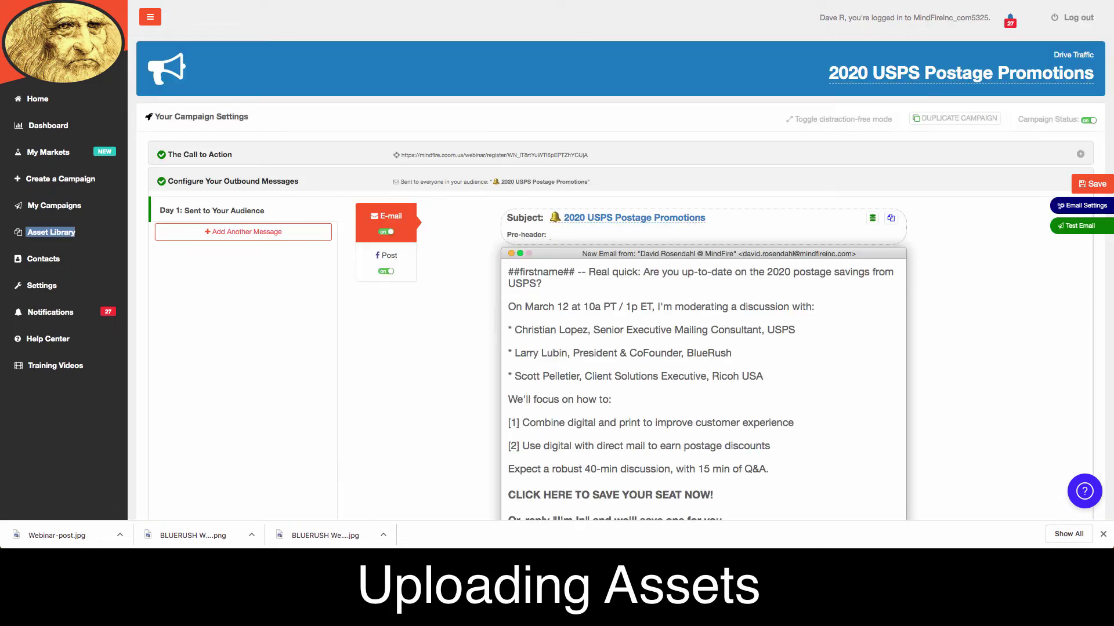
In the HTML of the email's closing block, add two line breaks and an italic "PS: Put something here." after the signature
scroll(702, 273, down, 7)
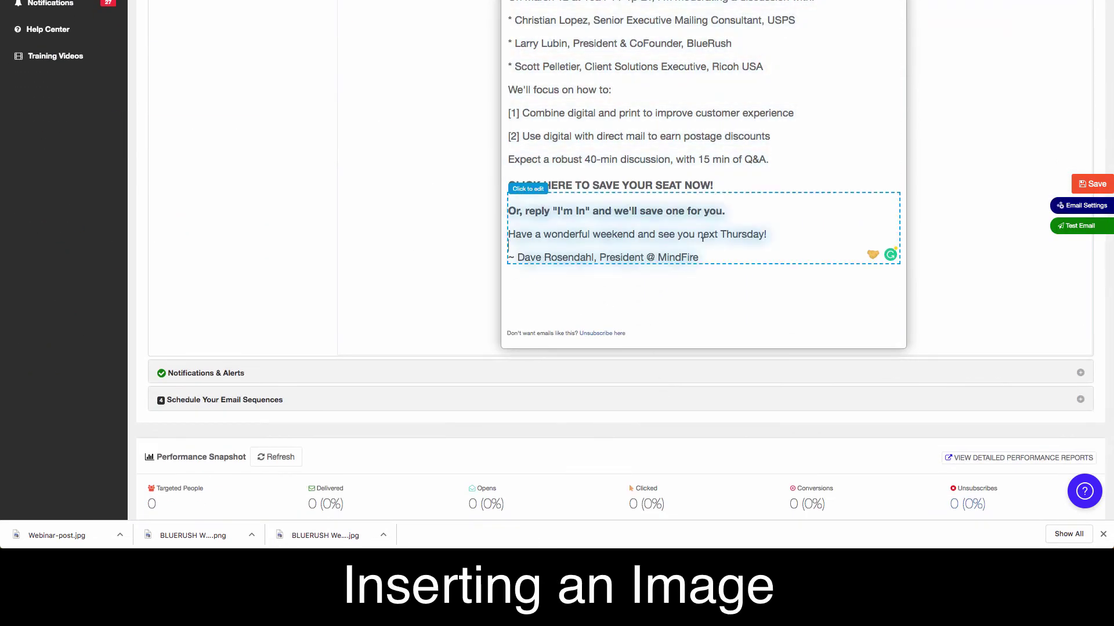
triple_click(642, 232)
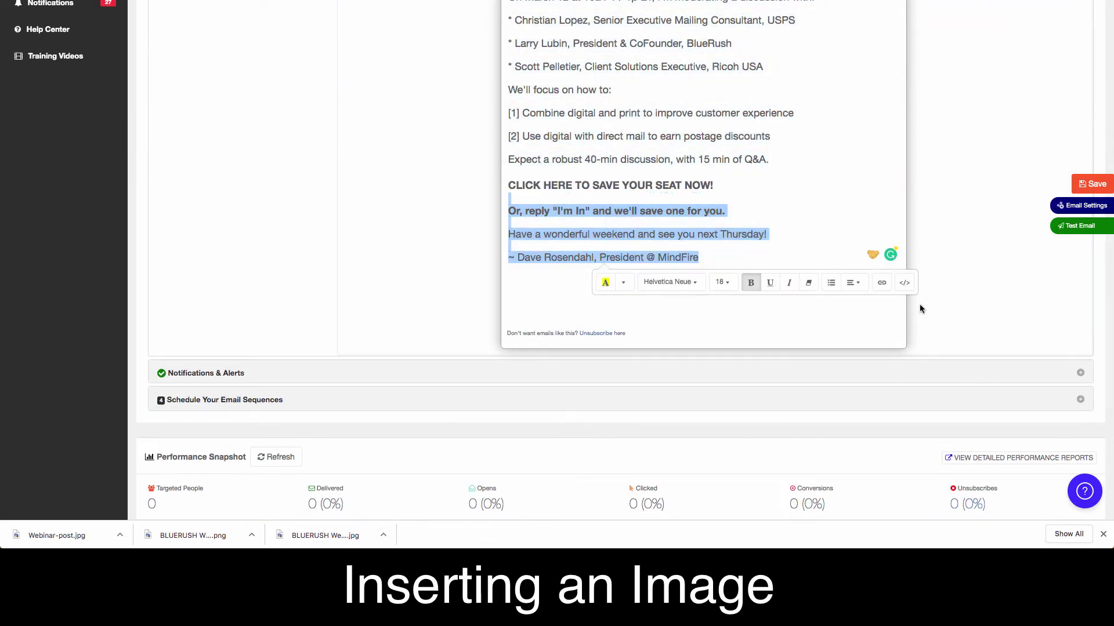
click(905, 283)
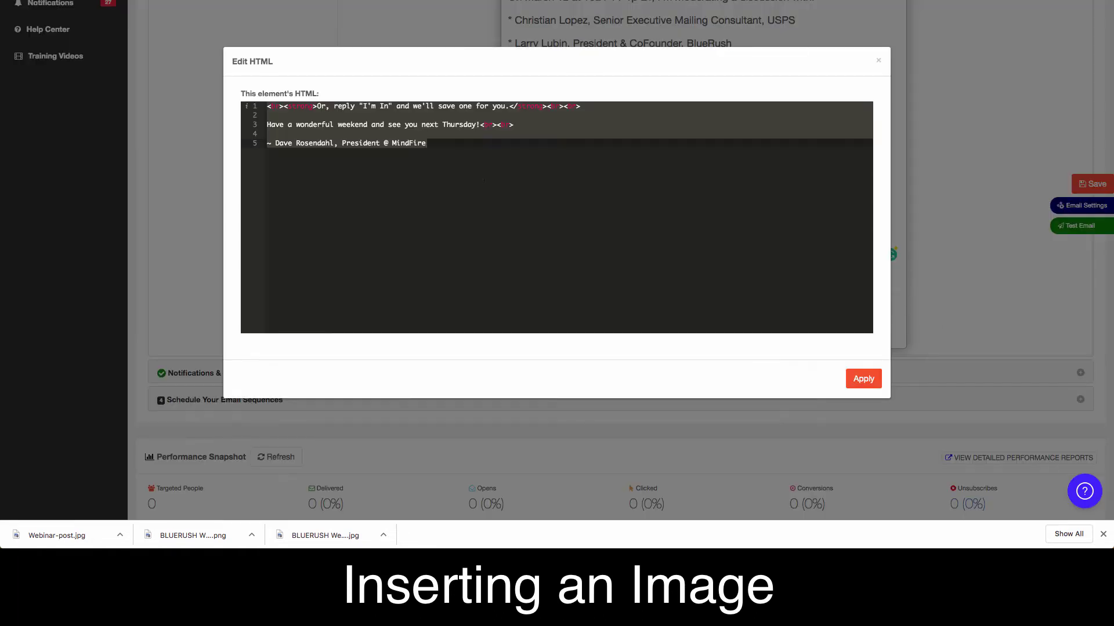
click(450, 150)
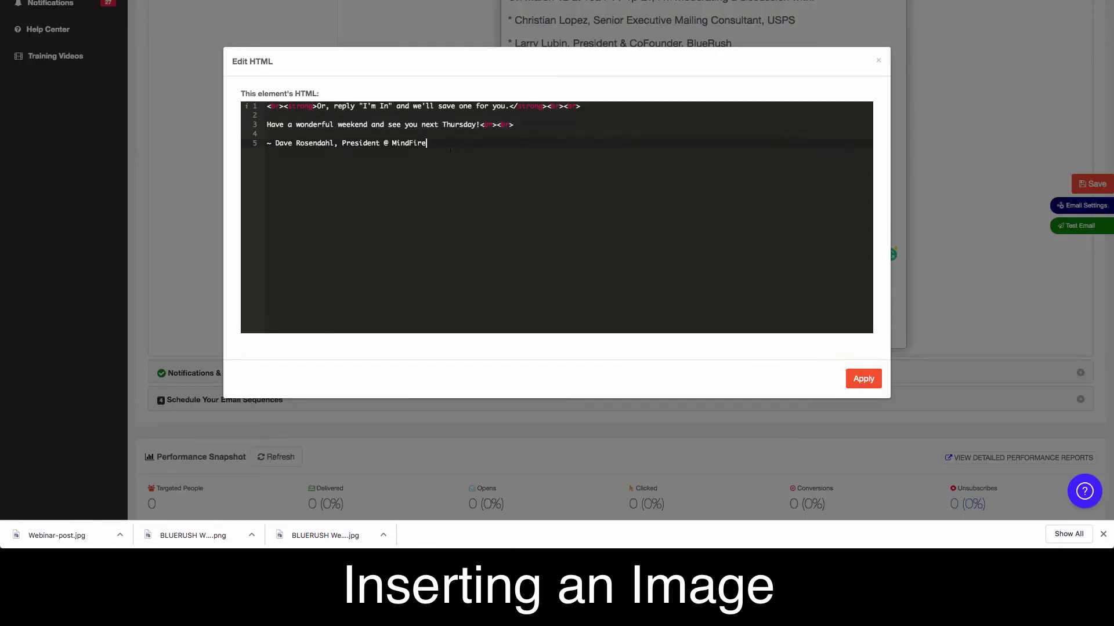
text(<br><br>)
key(Return)
text(<i>PS:)
text(Put something here.<img)
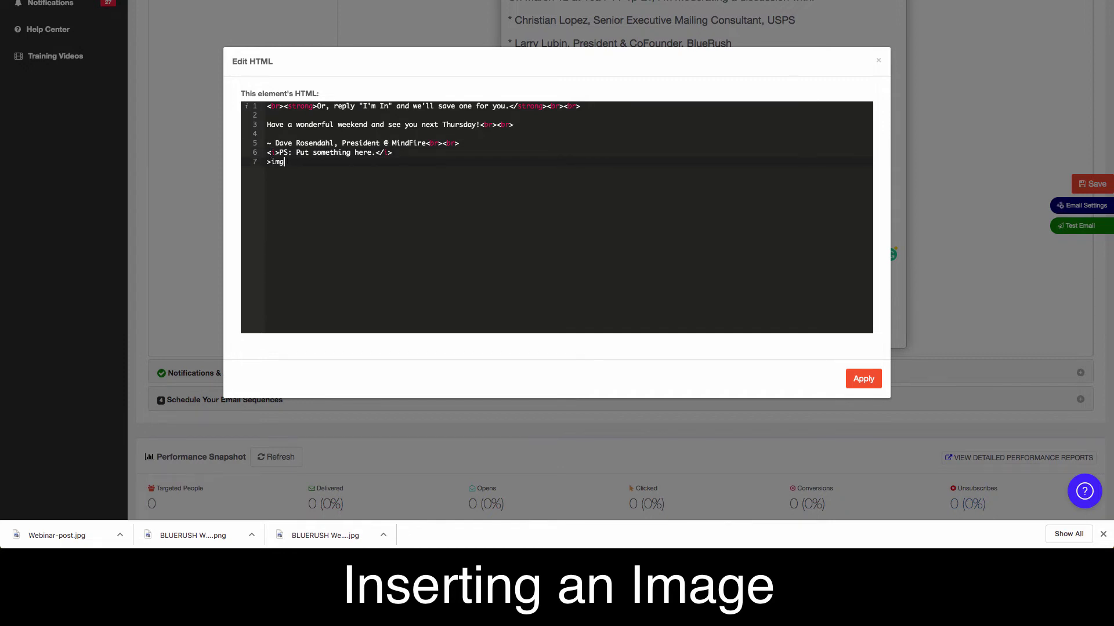
Add an image tag below the PS line with the copied Webinar-post.jpg URL and a width of 100%, and apply the HTML
key(BackSpace)
key(BackSpace)
key(BackSpace)
key(BackSpace)
text(<img src=")
key(super+v)
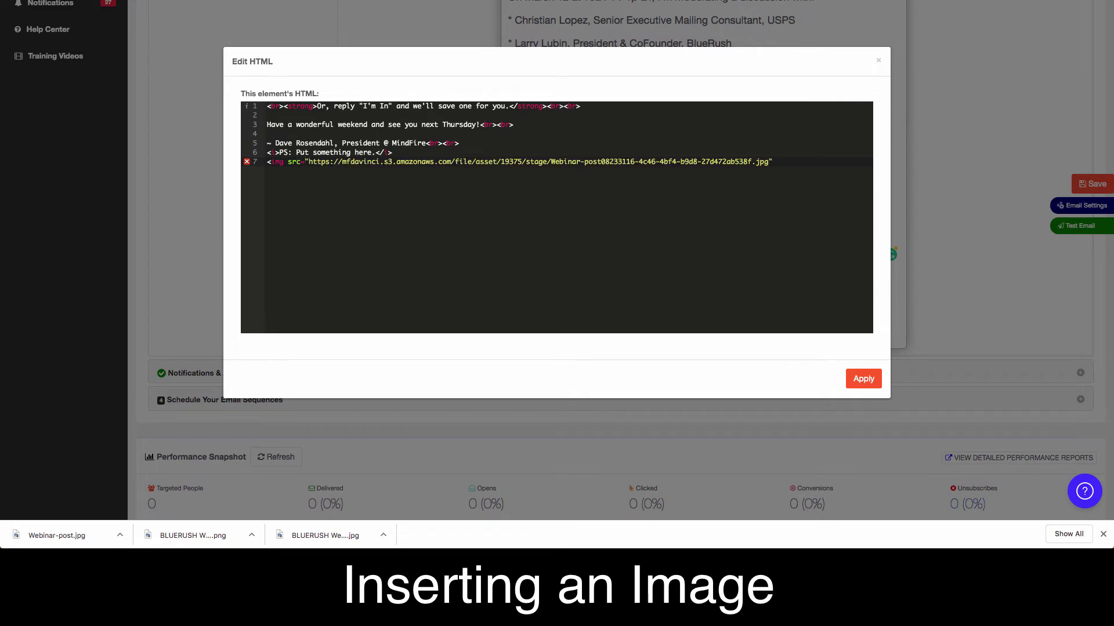
text(>)
text( width=)
text("100)
text(%)
click(863, 379)
scroll(734, 235, down, 1)
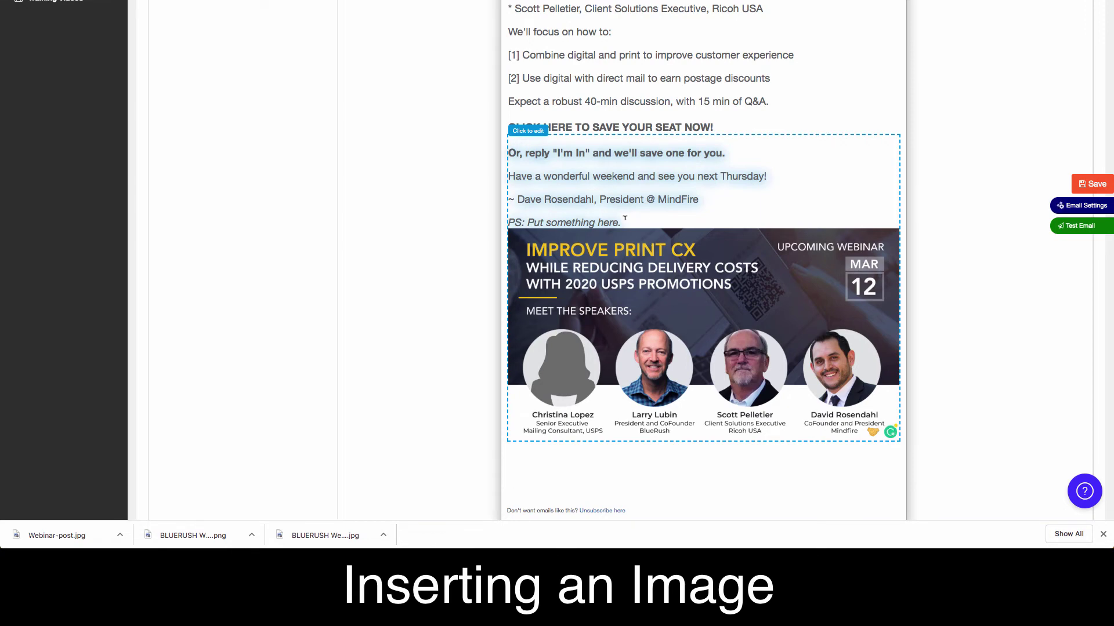
Copy the Zoom registration URL from The Call to Action and open the HTML of the email's closing block
scroll(614, 174, up, 6)
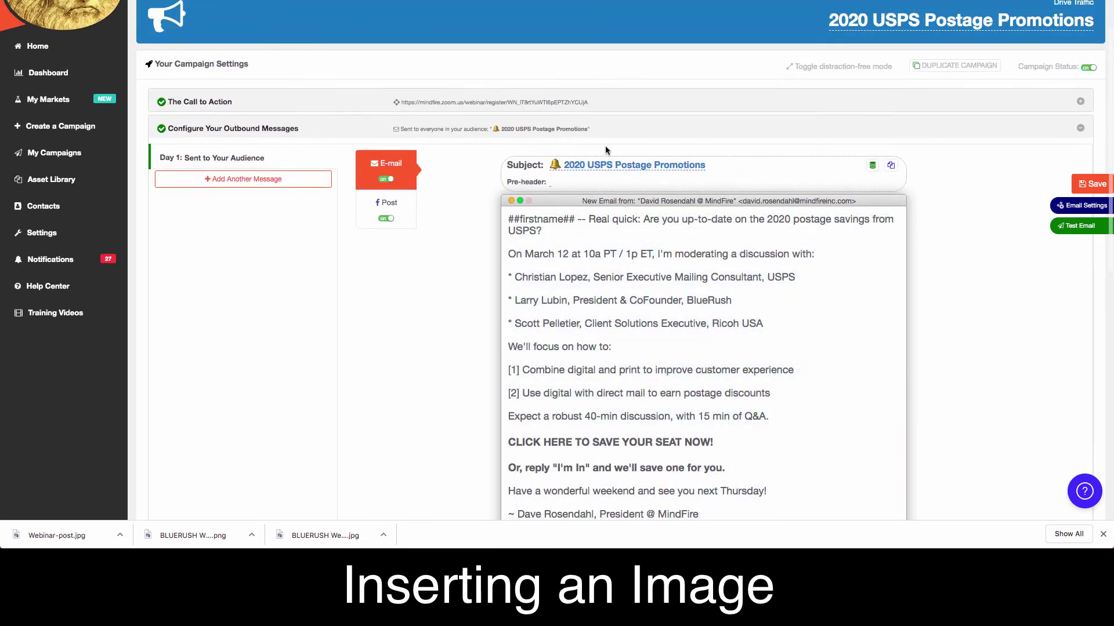
drag(593, 99, 399, 102)
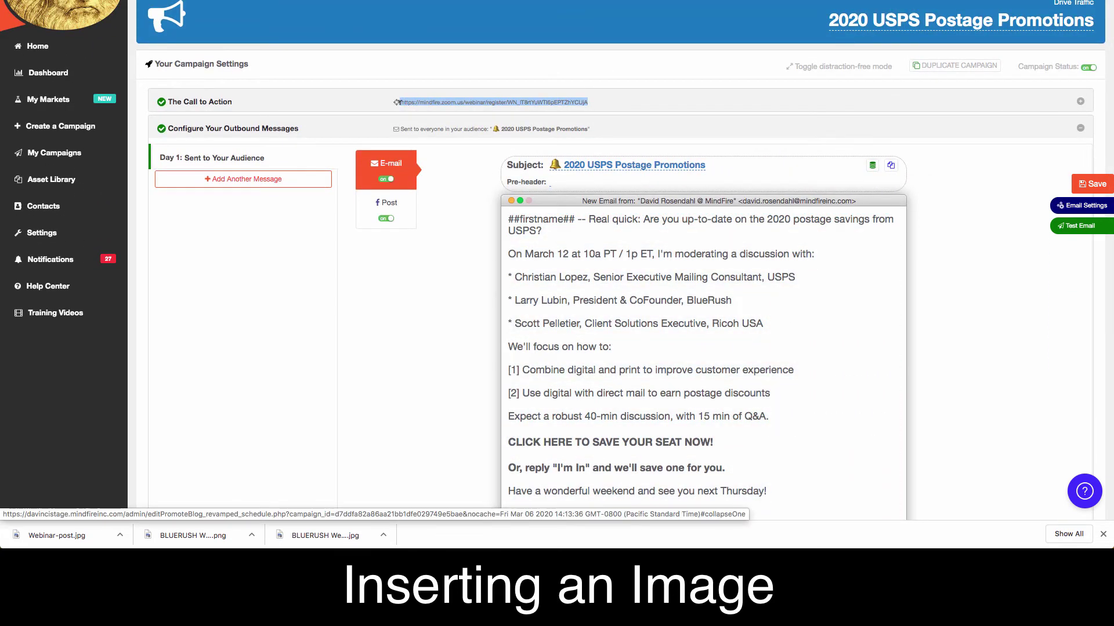
scroll(800, 273, down, 7)
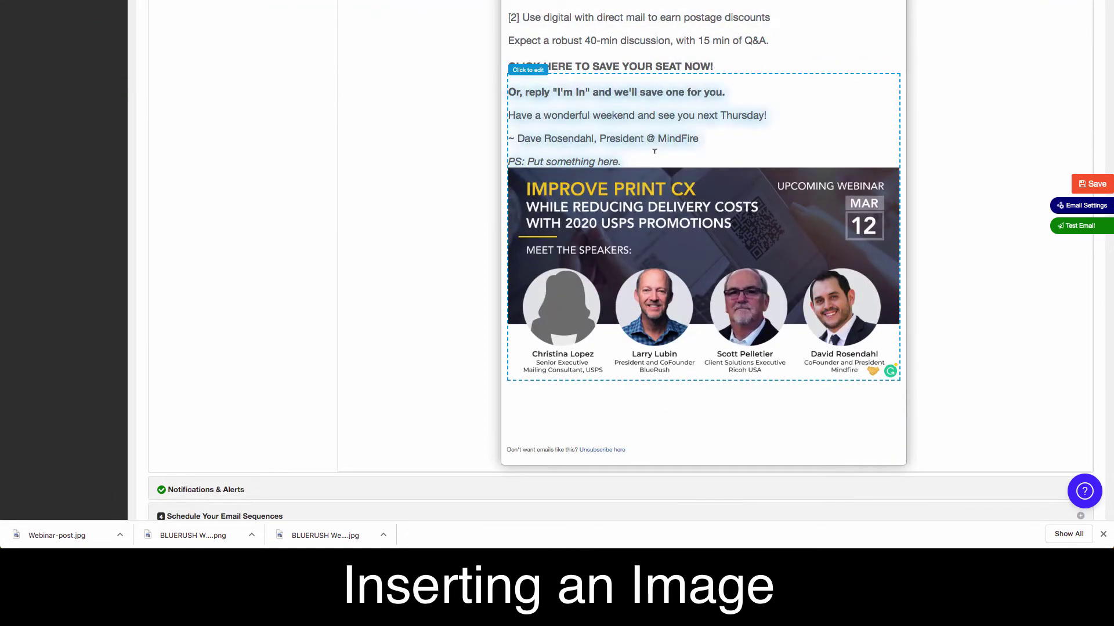
click(654, 151)
key(ctrl+a)
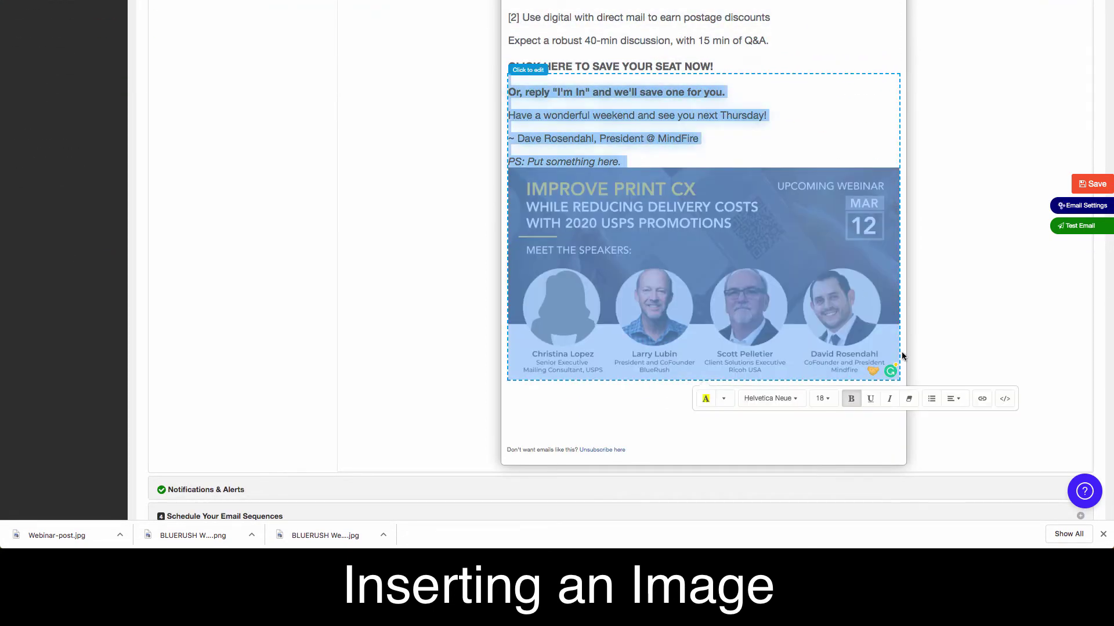
click(1007, 398)
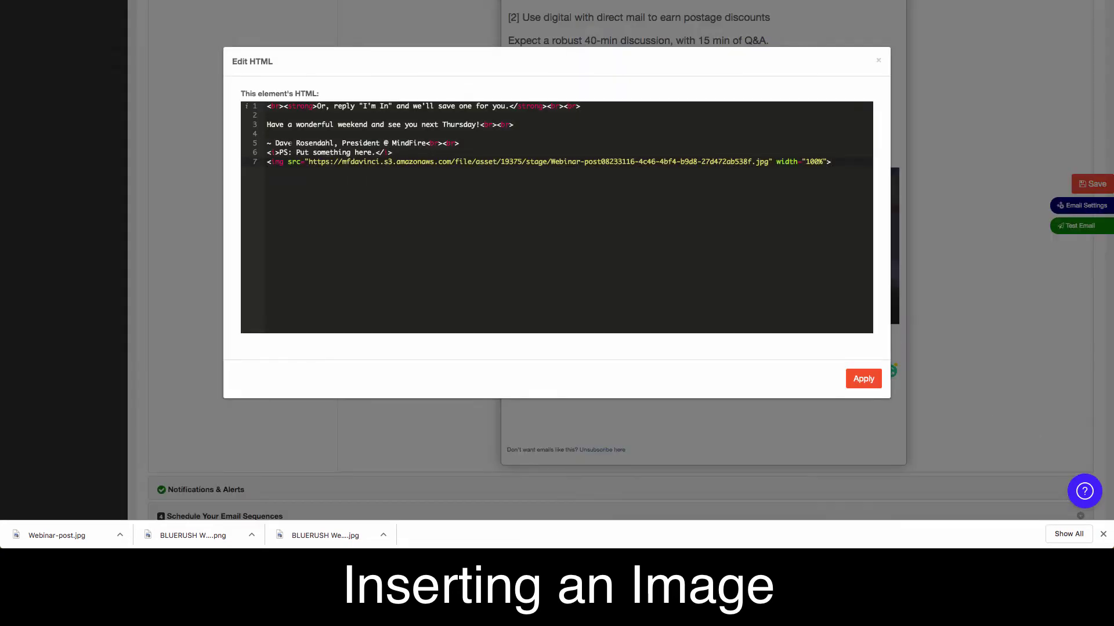
Replace the PS placeholder with "Make sure to grab a Zoom seat (copied URL) before we run out!" and add a line break after it
drag(297, 153, 374, 152)
text(Make sure to grab a Zoom seat ()
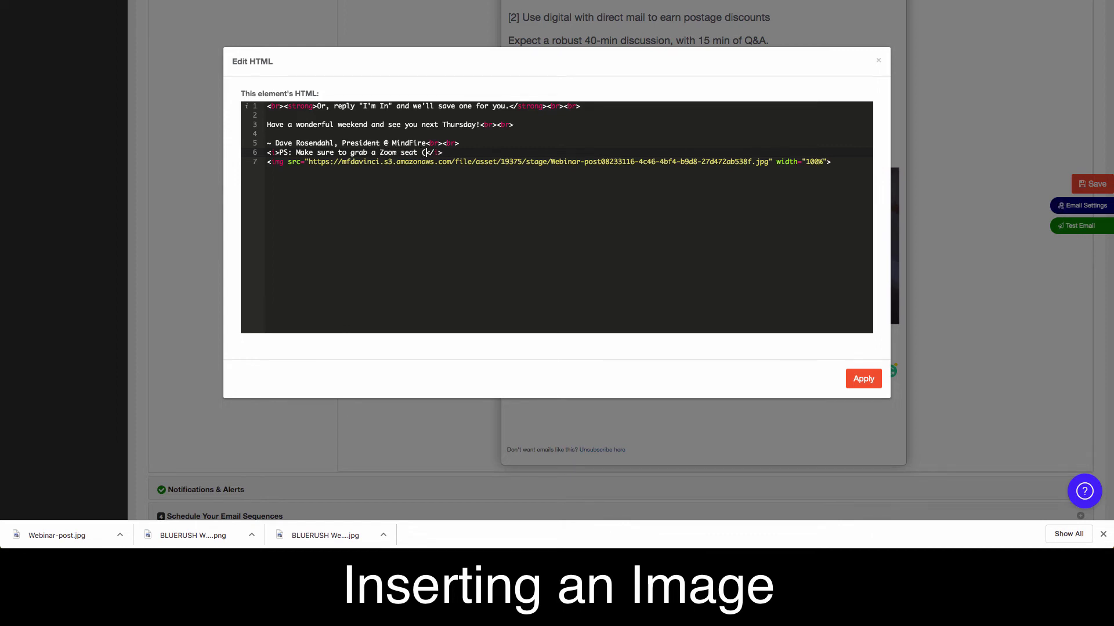
key(super+v)
text())
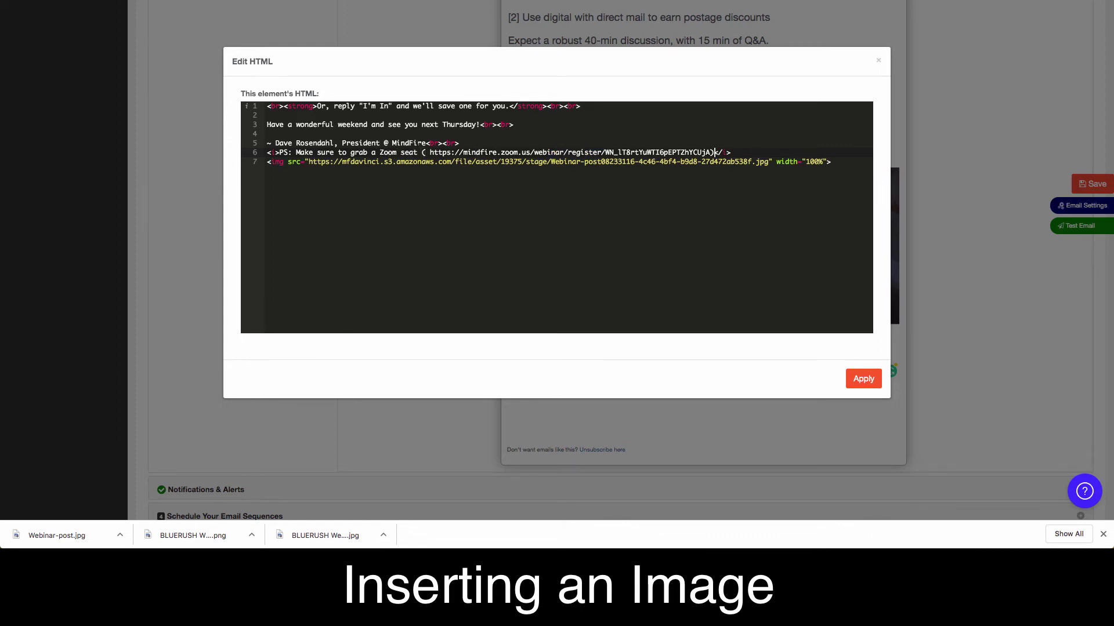
key(BackSpace)
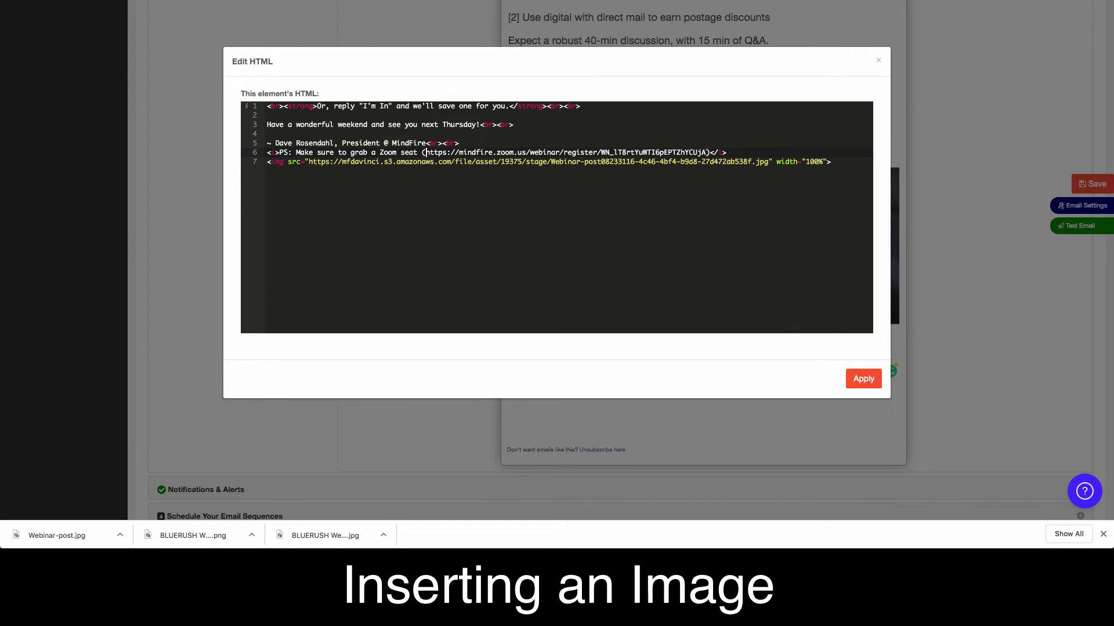
click(710, 153)
text(before we run out!</i><br>)
Wrap the Zoom URL in the PS in an anchor tag pointing to that same address and apply the HTML
drag(425, 153, 708, 153)
key(super+c)
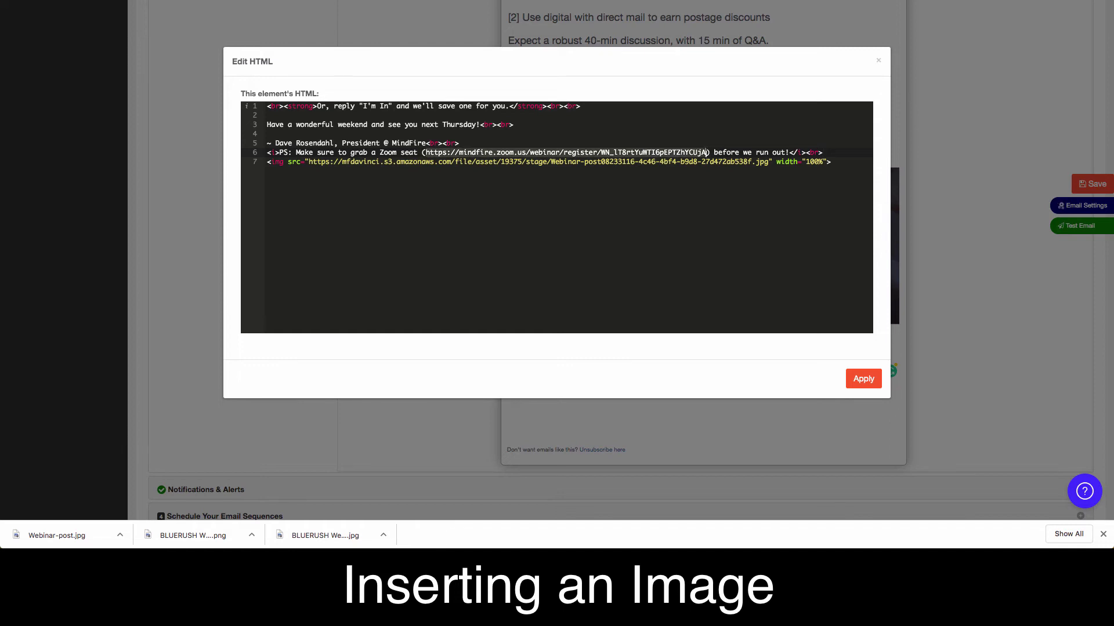
click(425, 153)
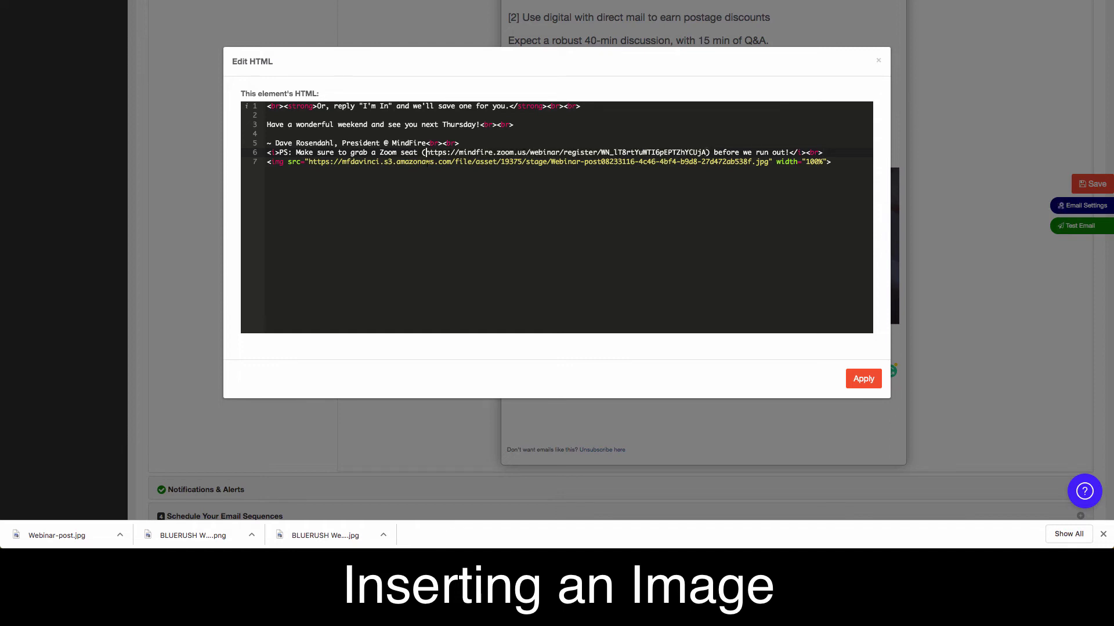
text(<a href="")
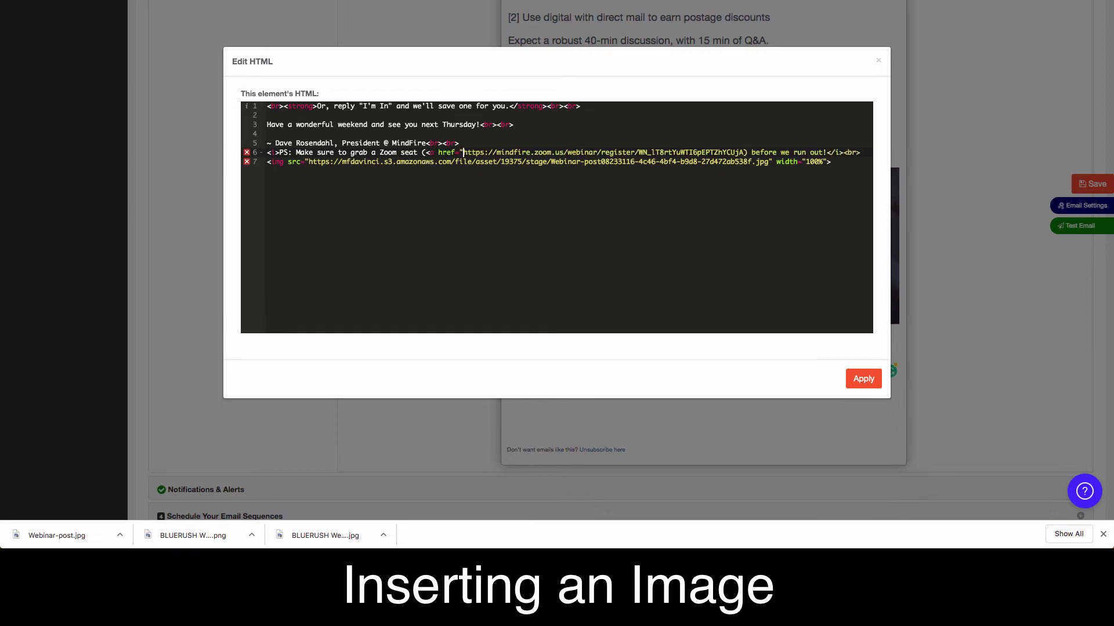
key(Left)
key(super+v)
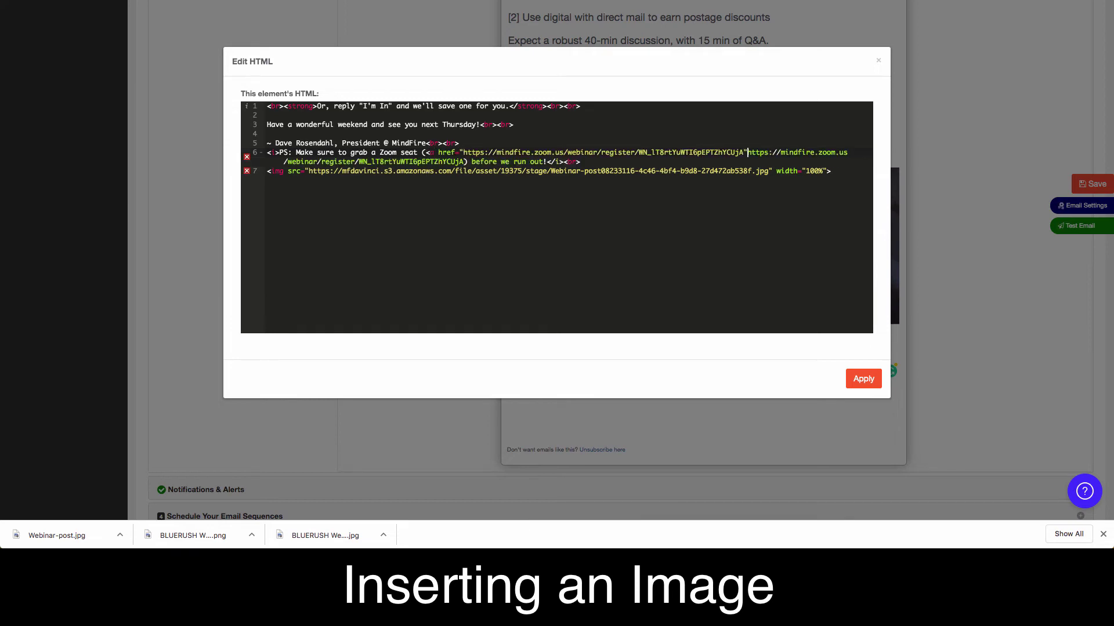
text(>)
key(Right)
key(Right)
key(Right)
key(Right)
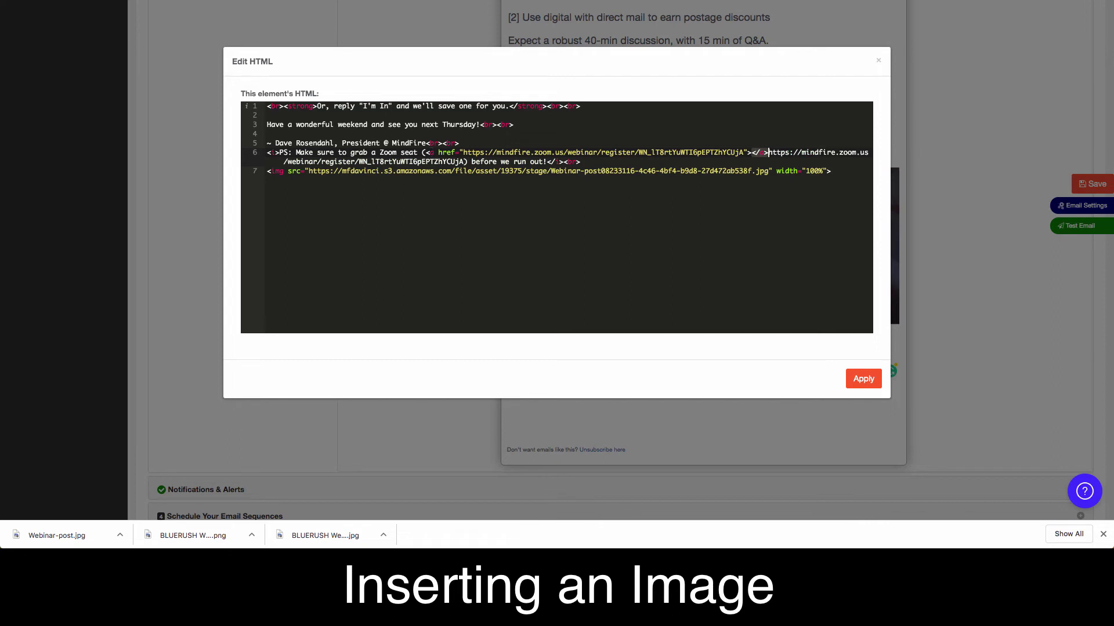
key(BackSpace)
key(BackSpace)
key(BackSpace)
key(BackSpace)
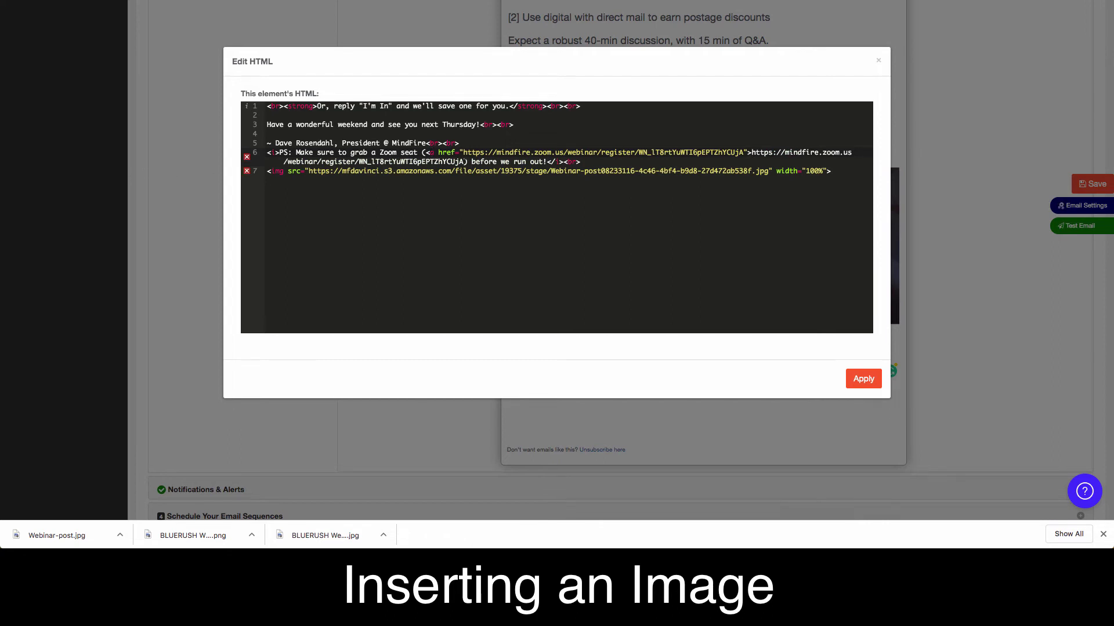
text(</a>)
click(863, 378)
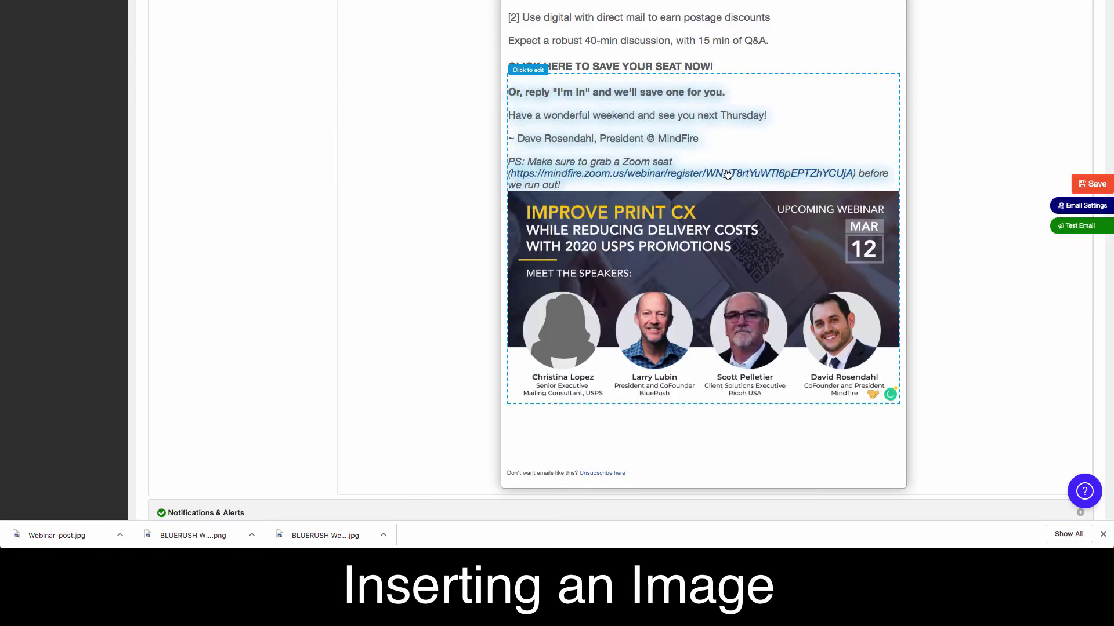
Reword the end of the PS to "before we run out of space!" and add a blank line above the speaker image
scroll(984, 133, up, 2)
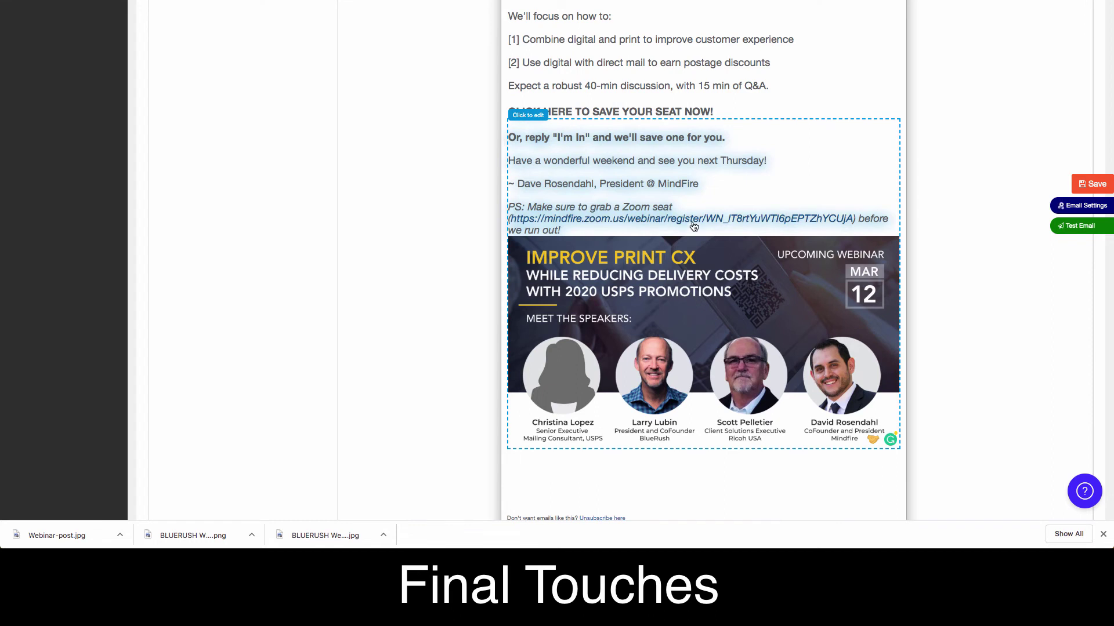
click(561, 231)
key(BackSpace)
text(of spa)
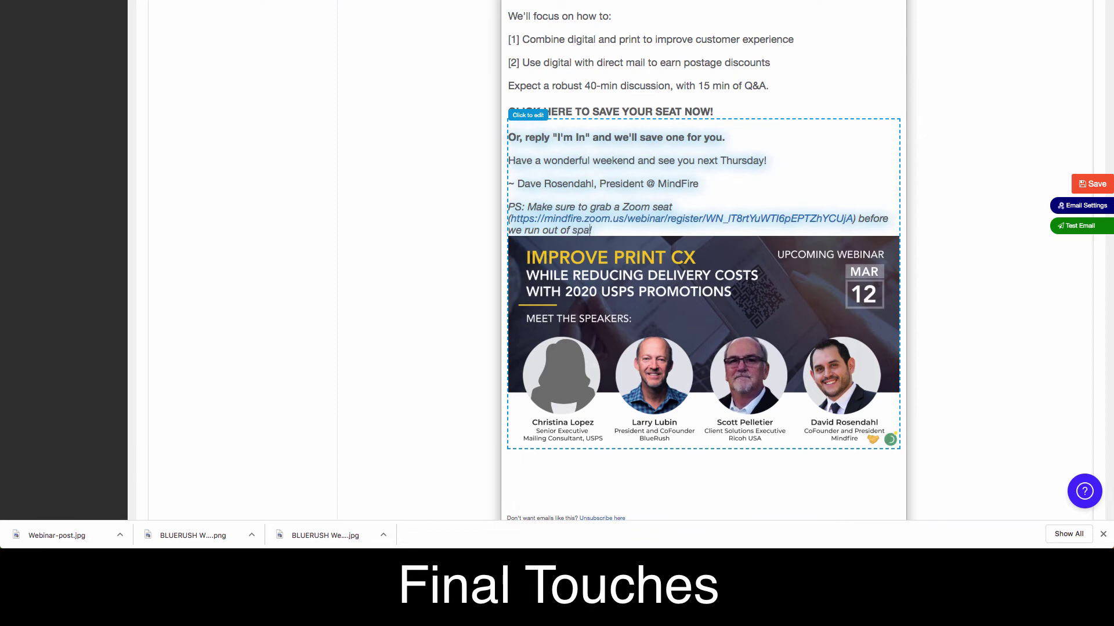
text(ce!)
key(Return)
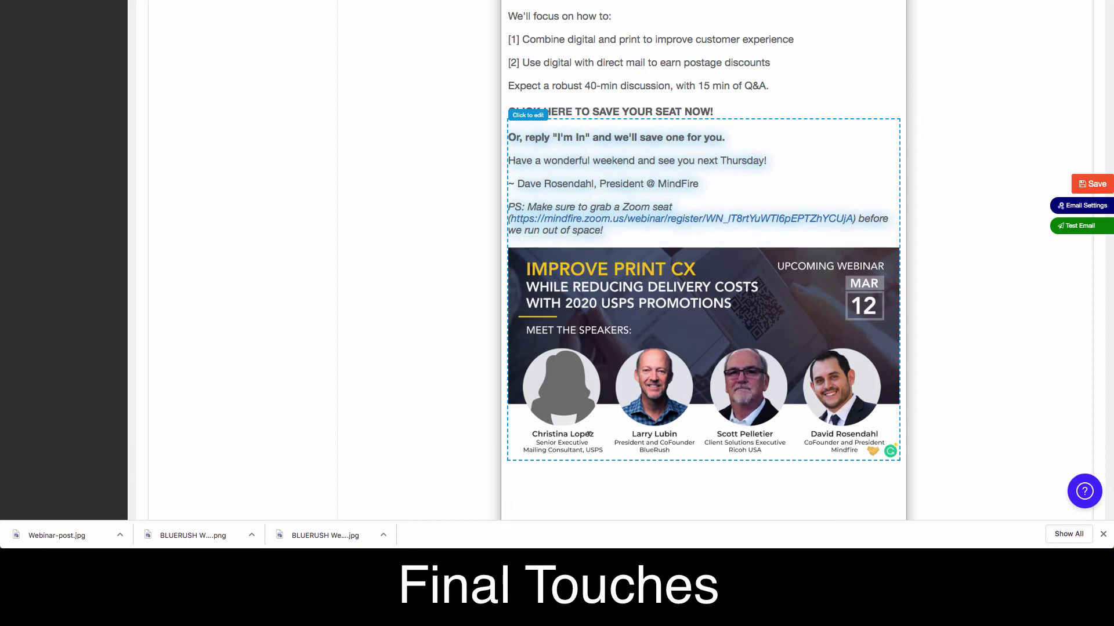
Save the email and send a test of it to the preselected recipient
click(1091, 183)
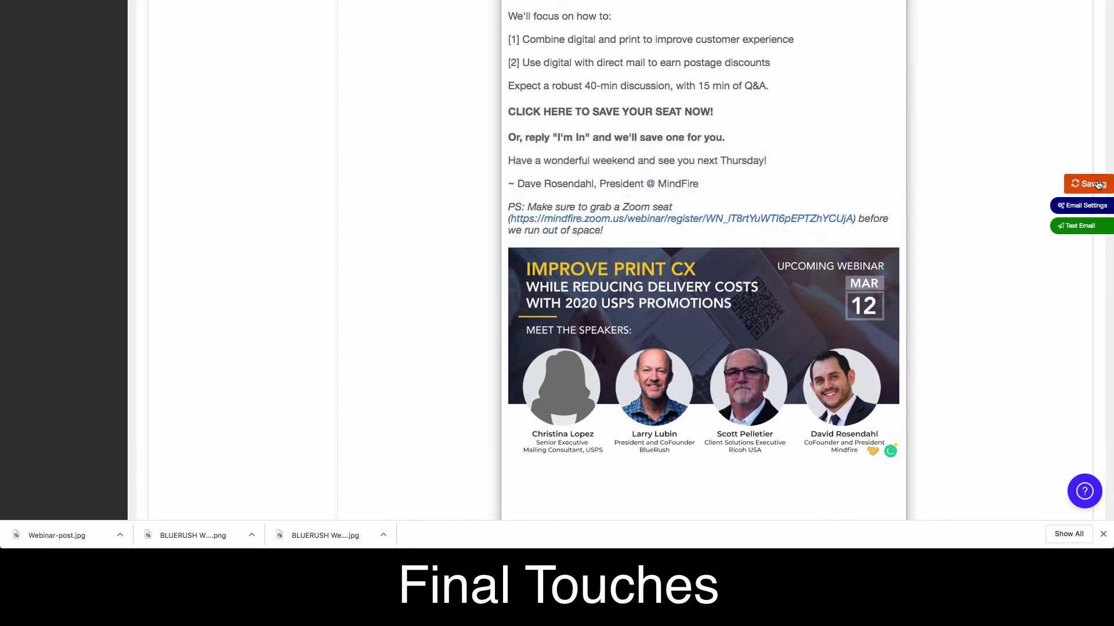
click(1082, 226)
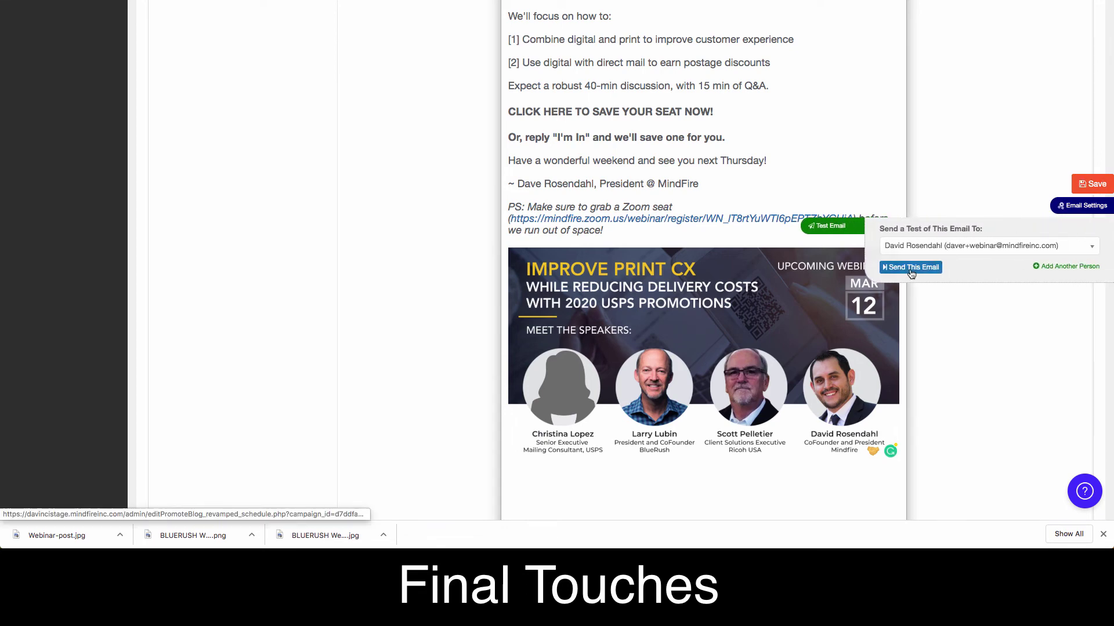
click(910, 271)
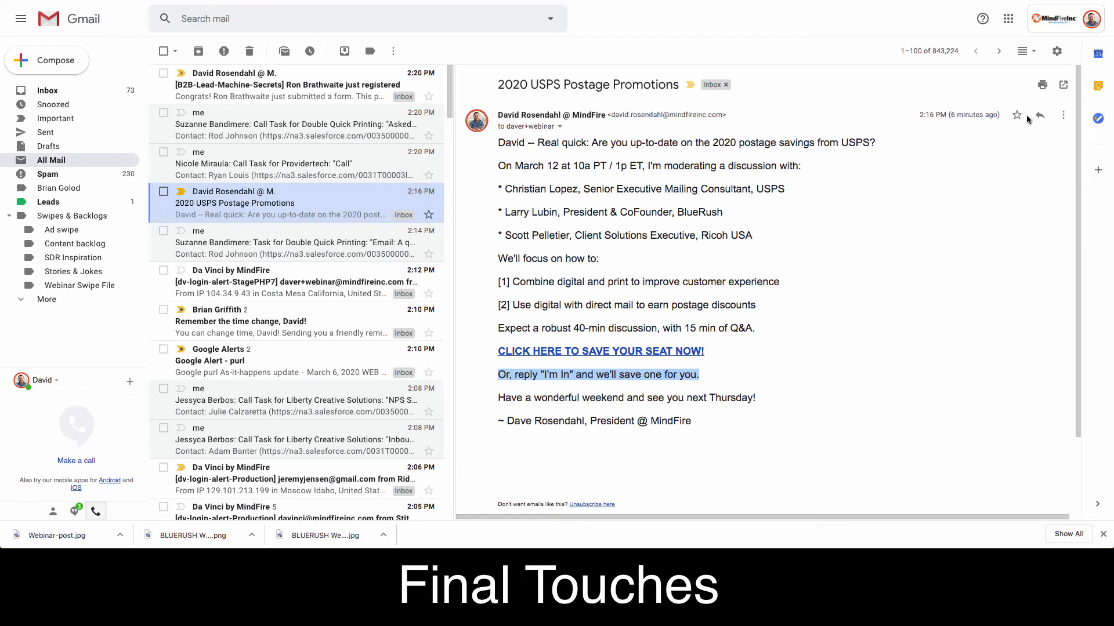
In Gmail, delete the earlier 2020 USPS Postage Promotions test email
click(1065, 118)
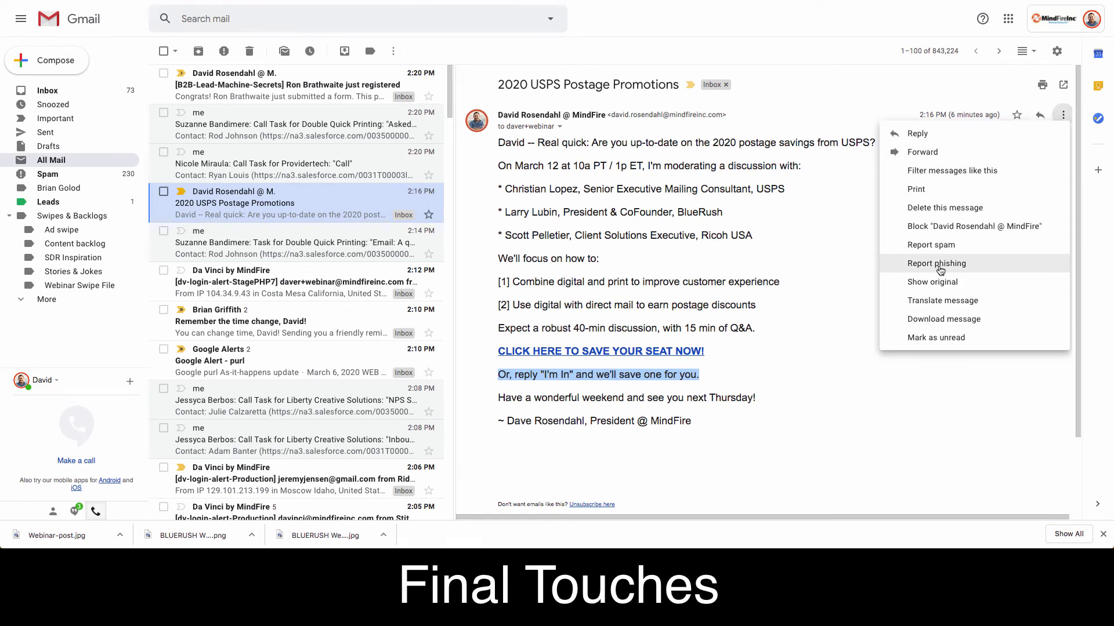
click(945, 208)
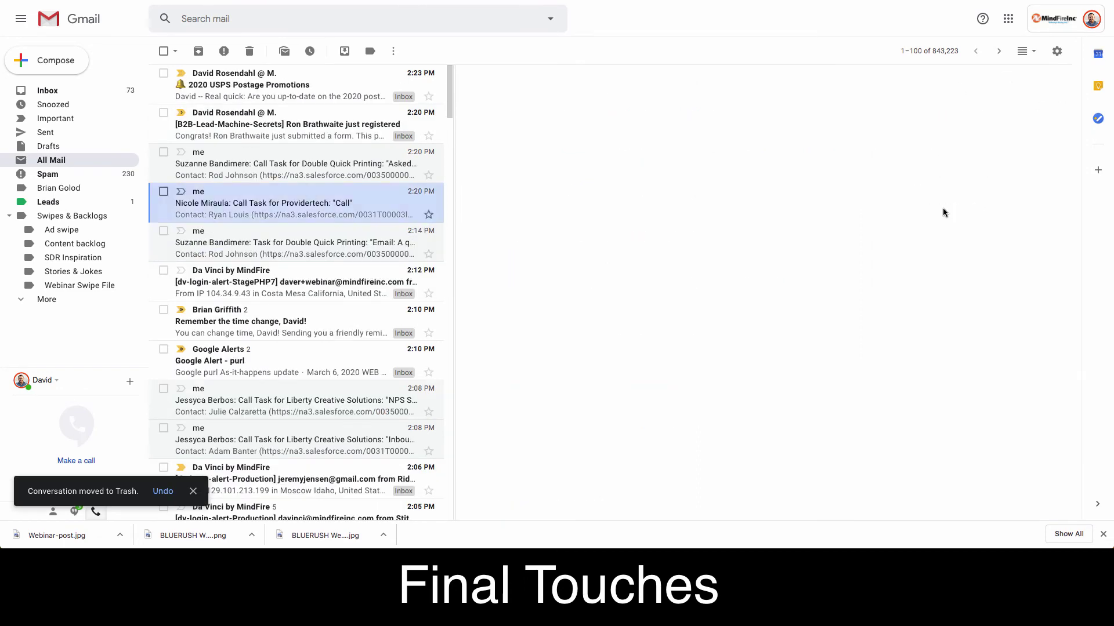
click(318, 200)
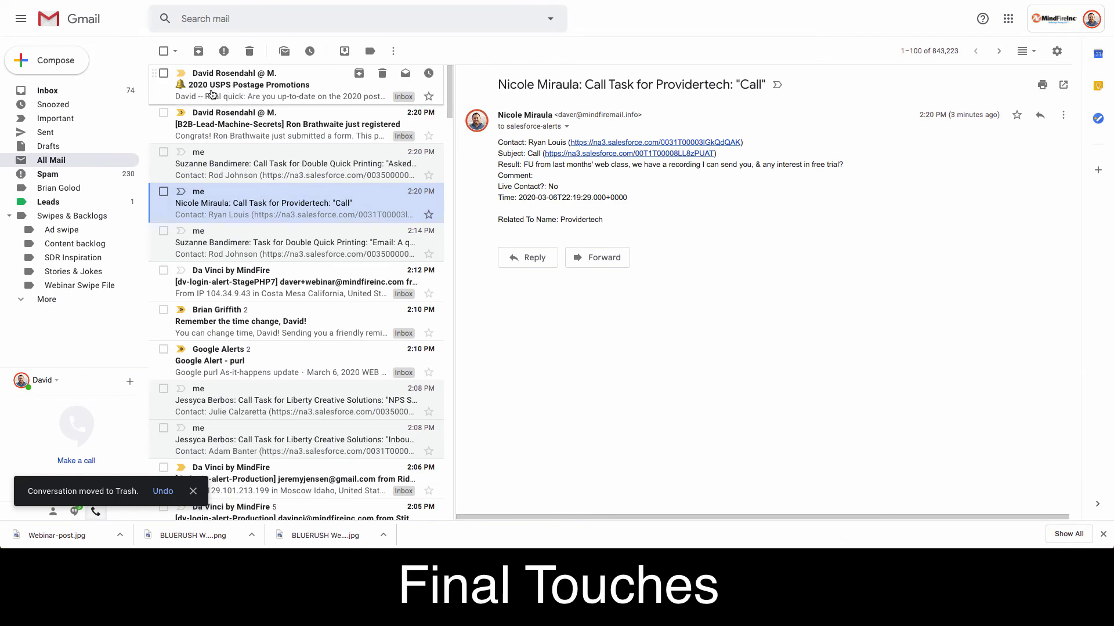
Open the new 2020 USPS Postage Promotions test email and check its links, PS and speaker image
click(212, 94)
scroll(615, 138, down, 3)
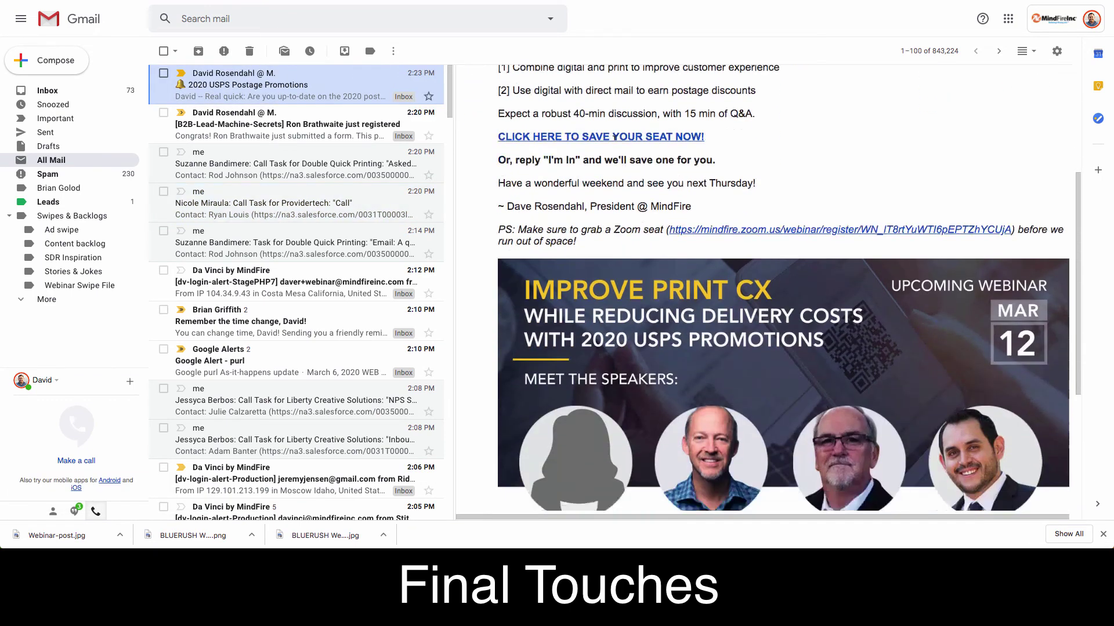
scroll(615, 138, down, 2)
scroll(615, 138, up, 4)
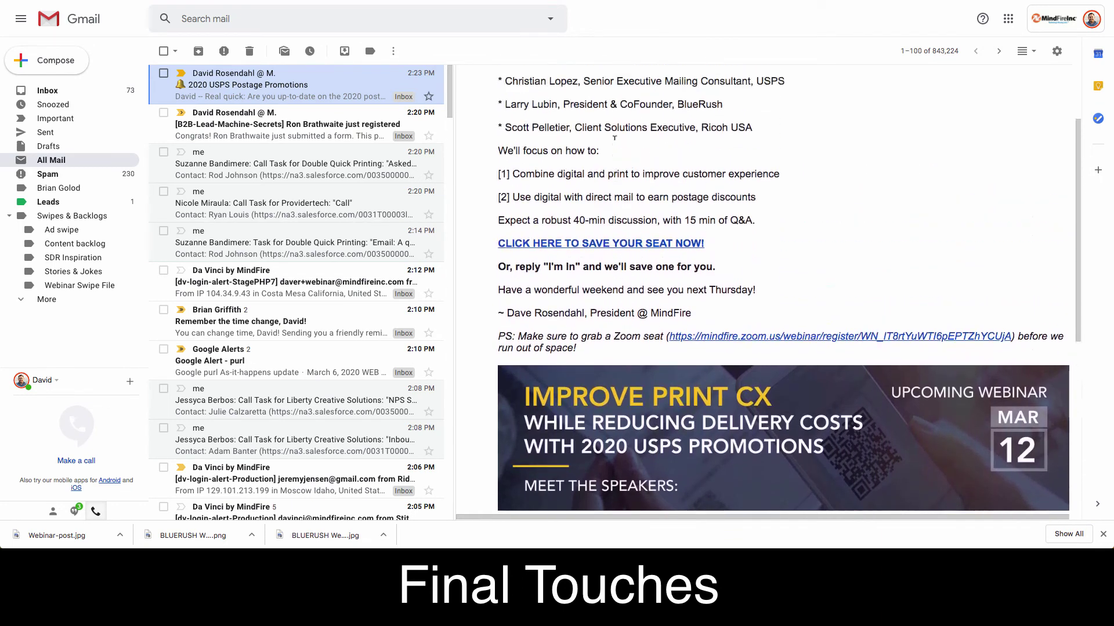
scroll(614, 138, up, 2)
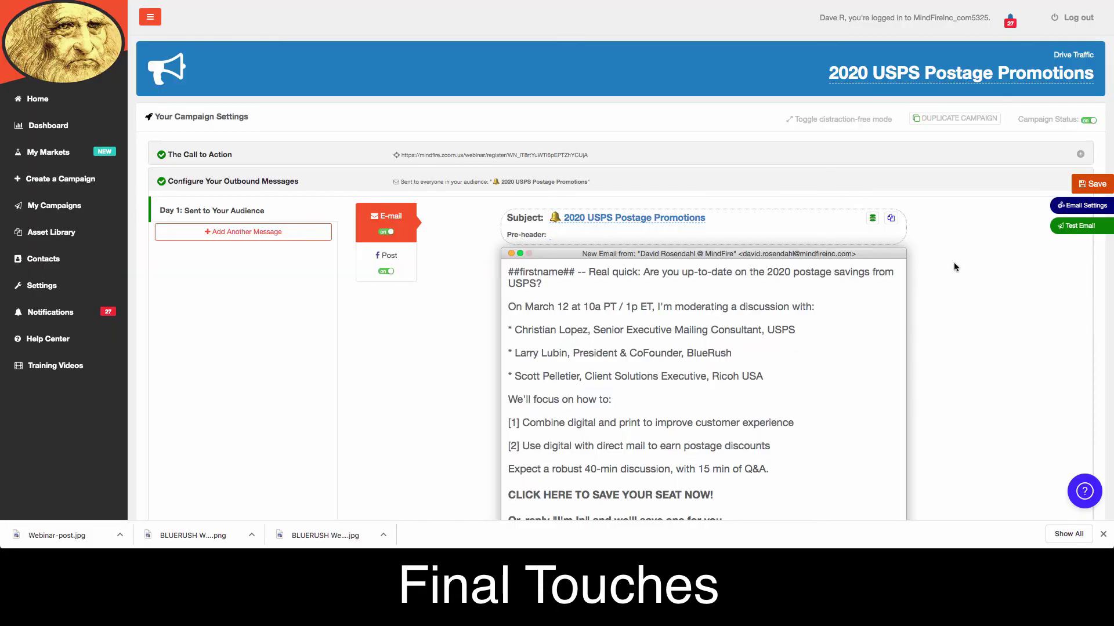
Back in Da Vinci, review the extended PS about postage discounts and save the email
scroll(781, 249, down, 5)
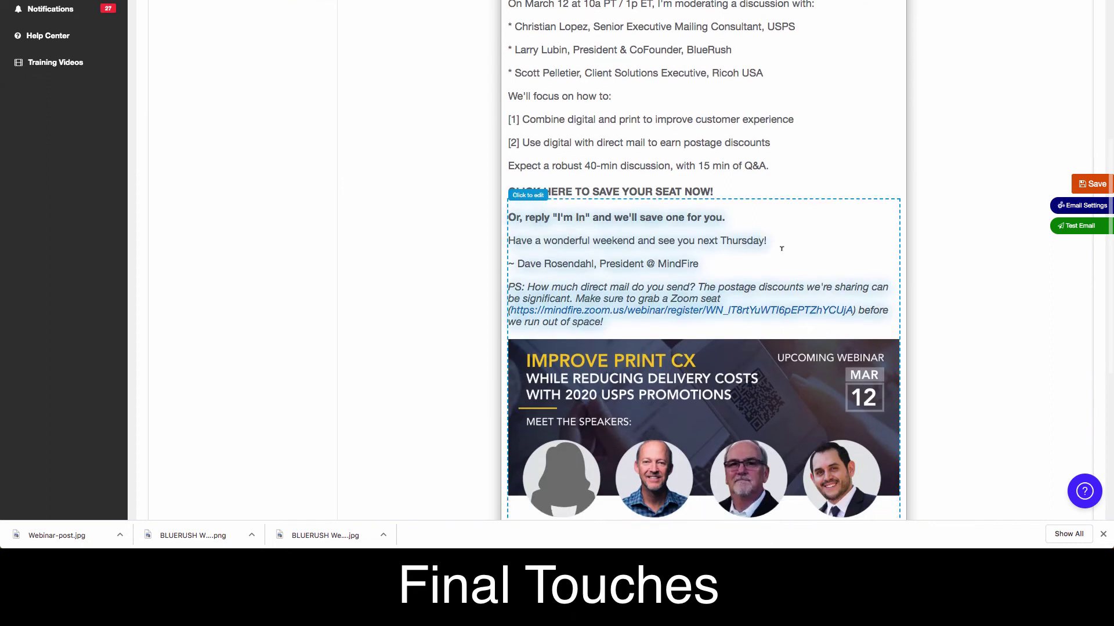
scroll(781, 249, down, 2)
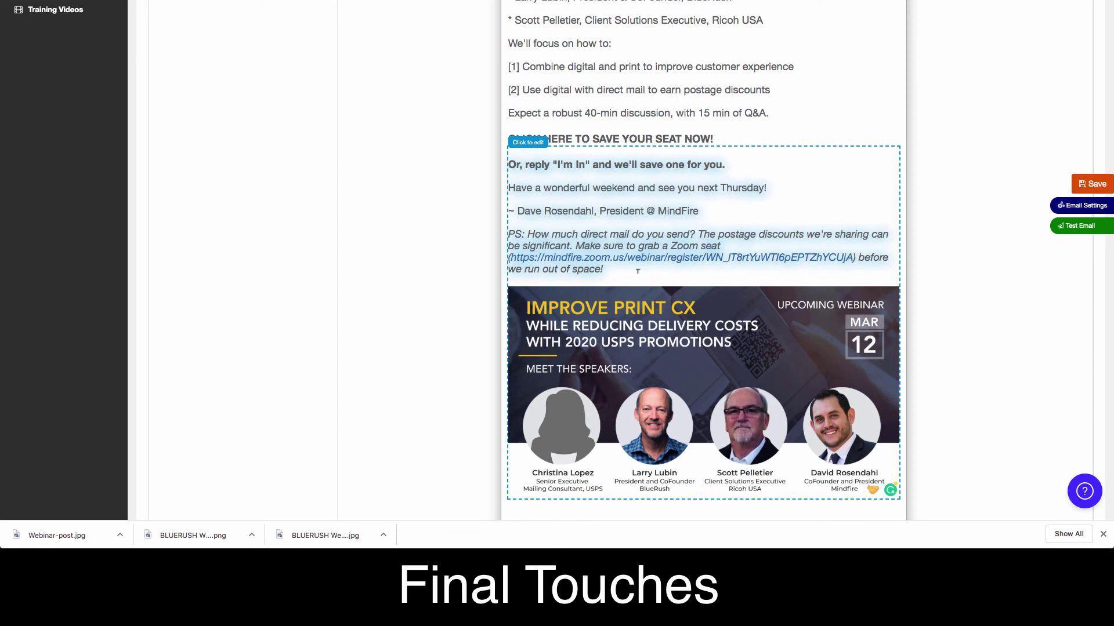
scroll(637, 271, down, 2)
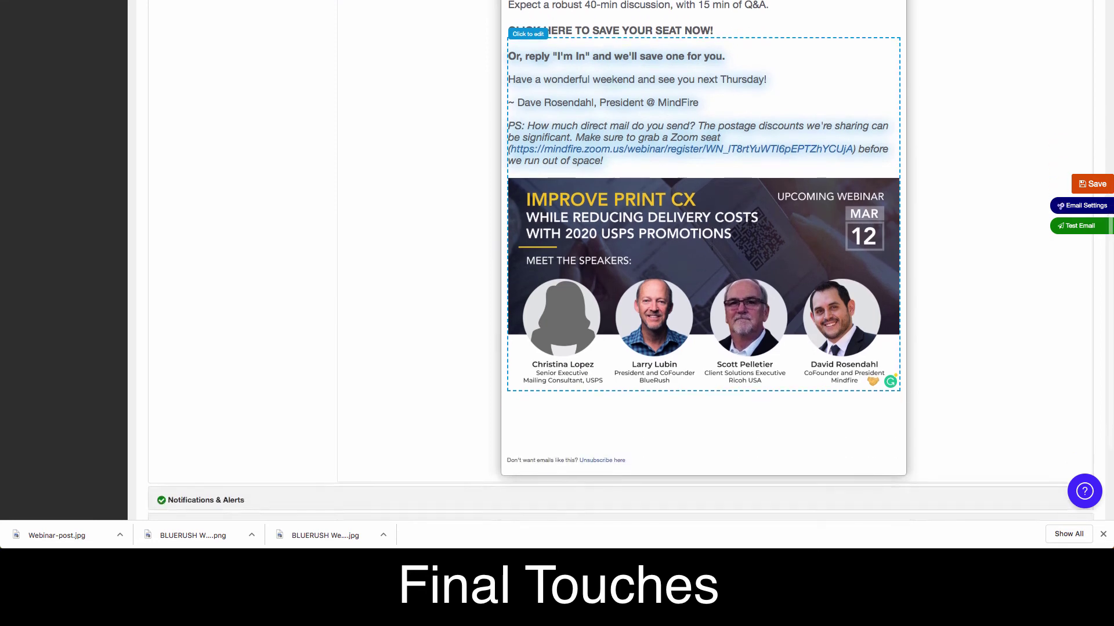
click(1094, 185)
In Notifications & Alerts, enable alerts for every email open and choose the president's webinar address as recipient
scroll(906, 256, up, 8)
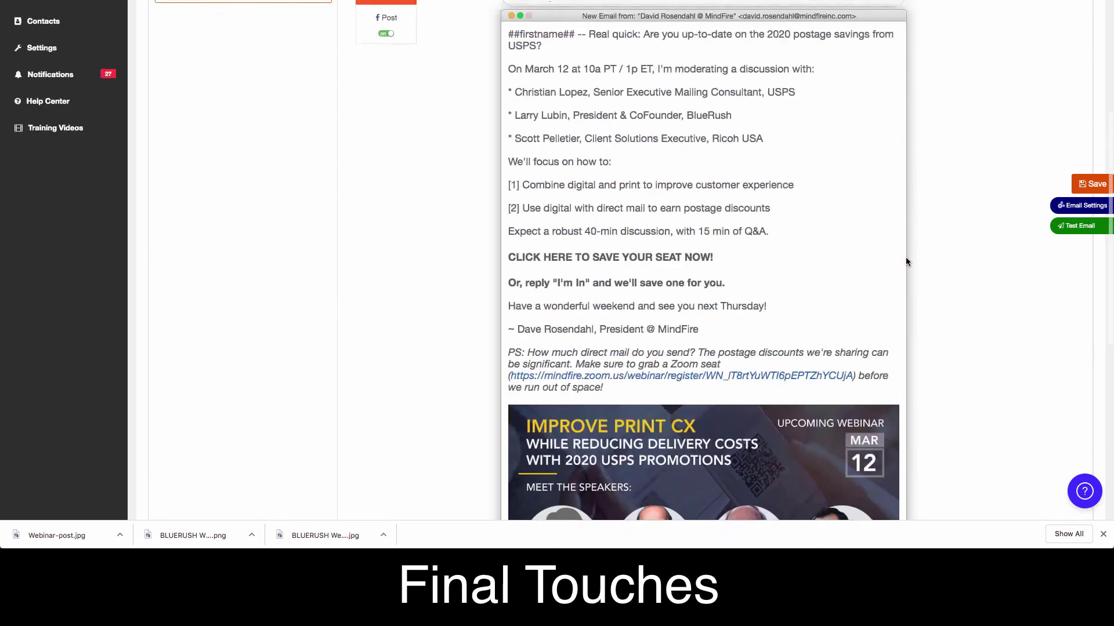
click(267, 160)
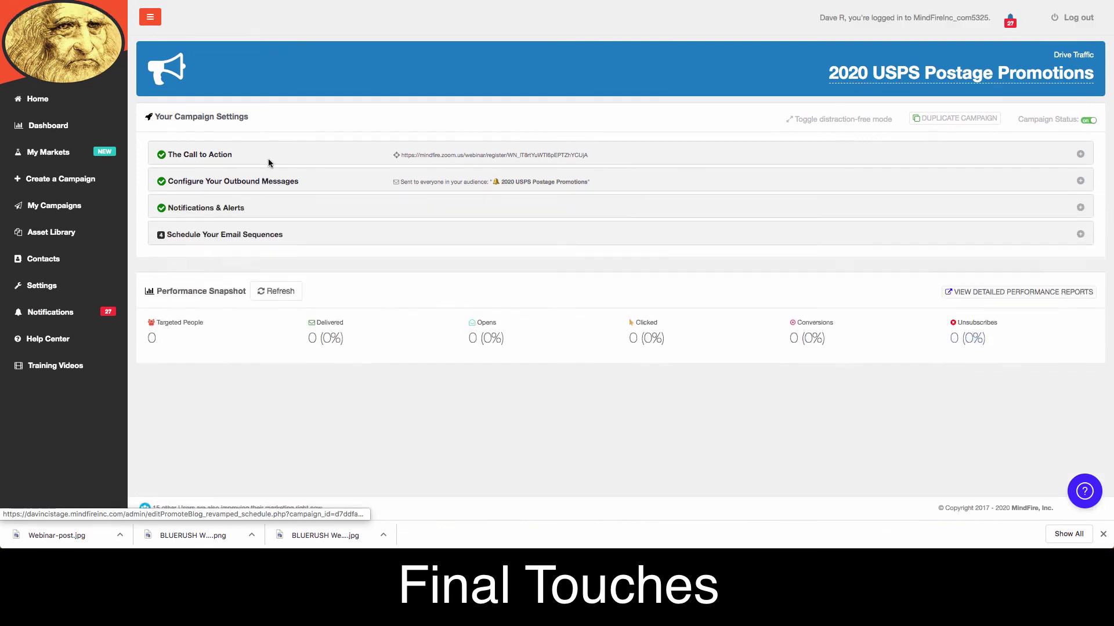
click(230, 209)
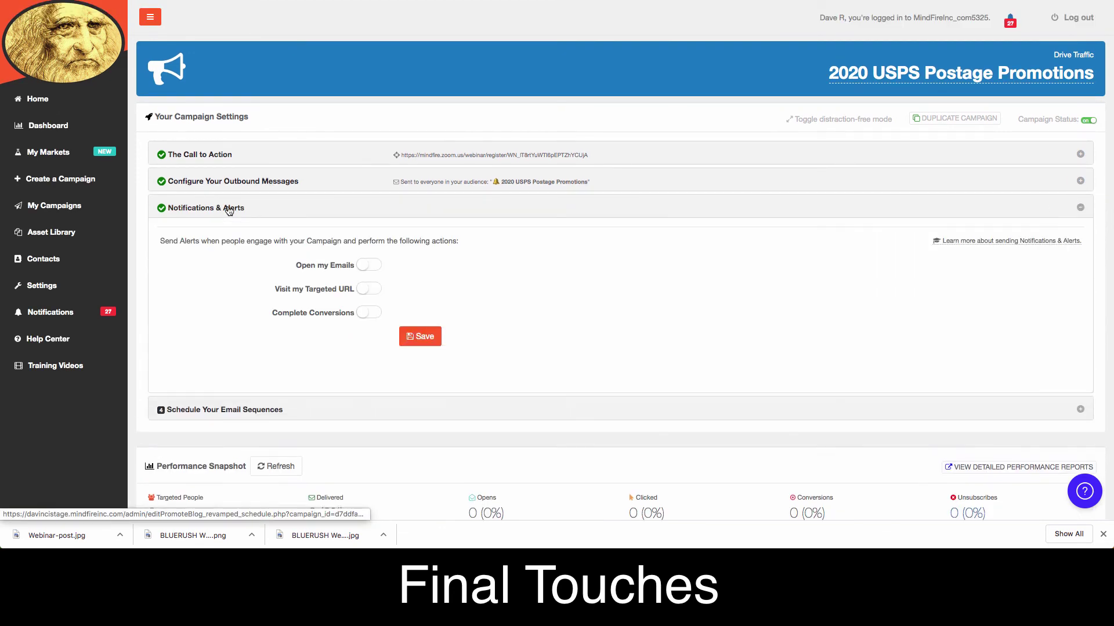
click(369, 265)
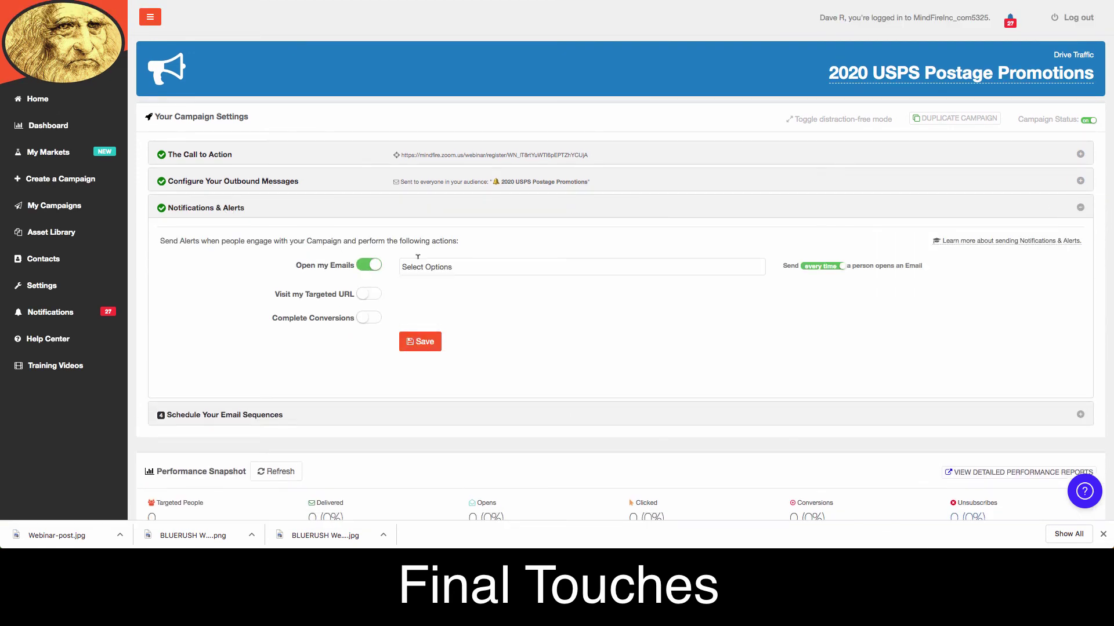
click(456, 265)
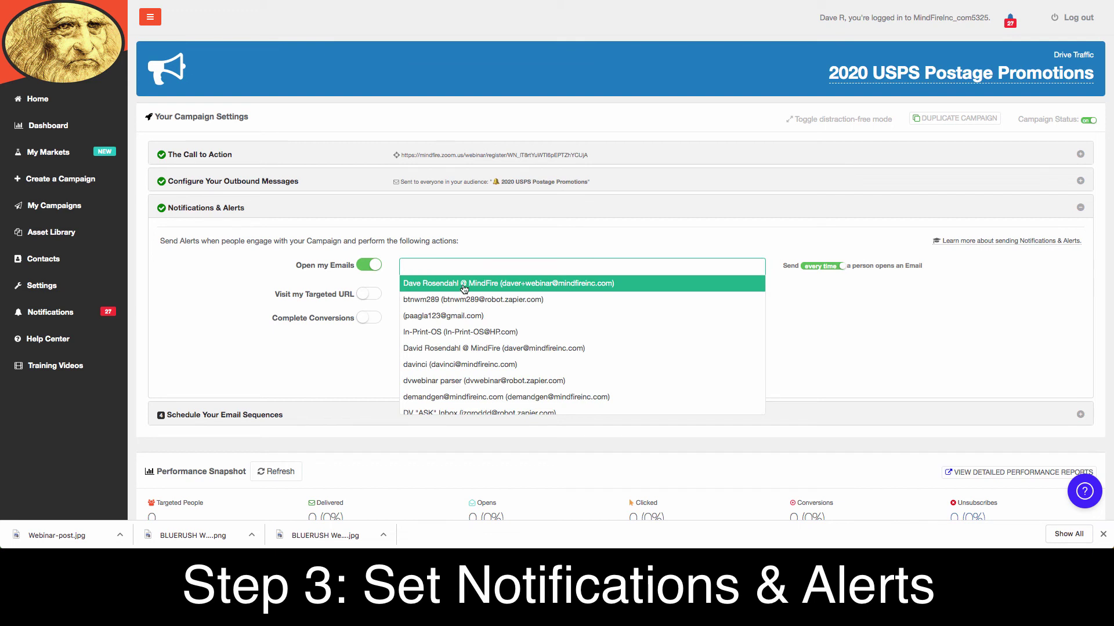
click(464, 285)
Enable alerts for every Targeted URL visit with the same webinar address as recipient, and save the notification settings
click(368, 294)
click(432, 296)
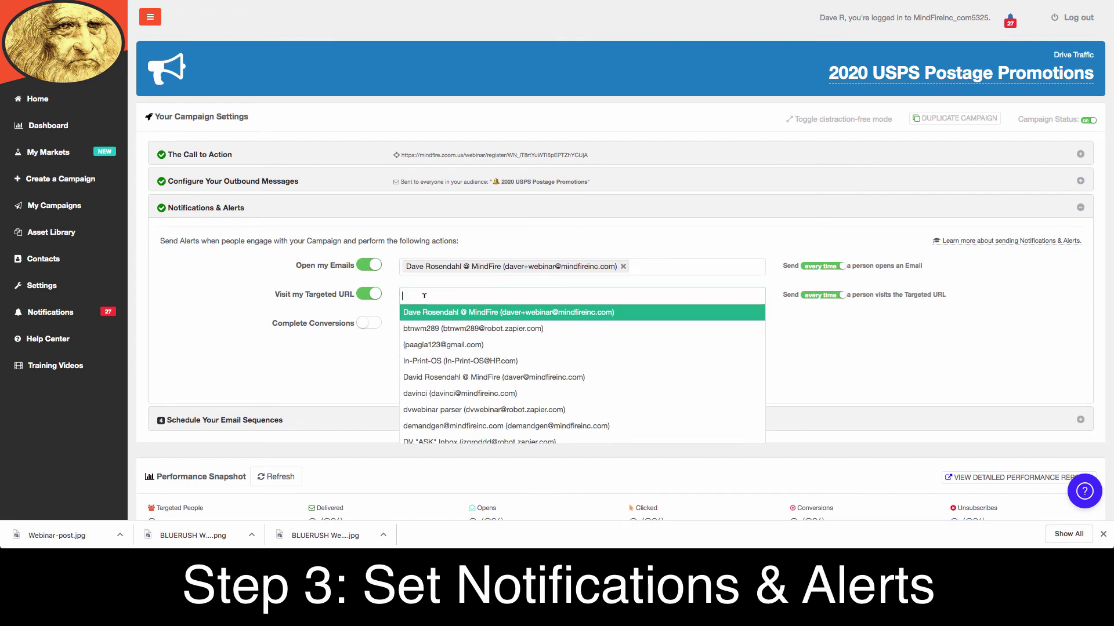
click(439, 317)
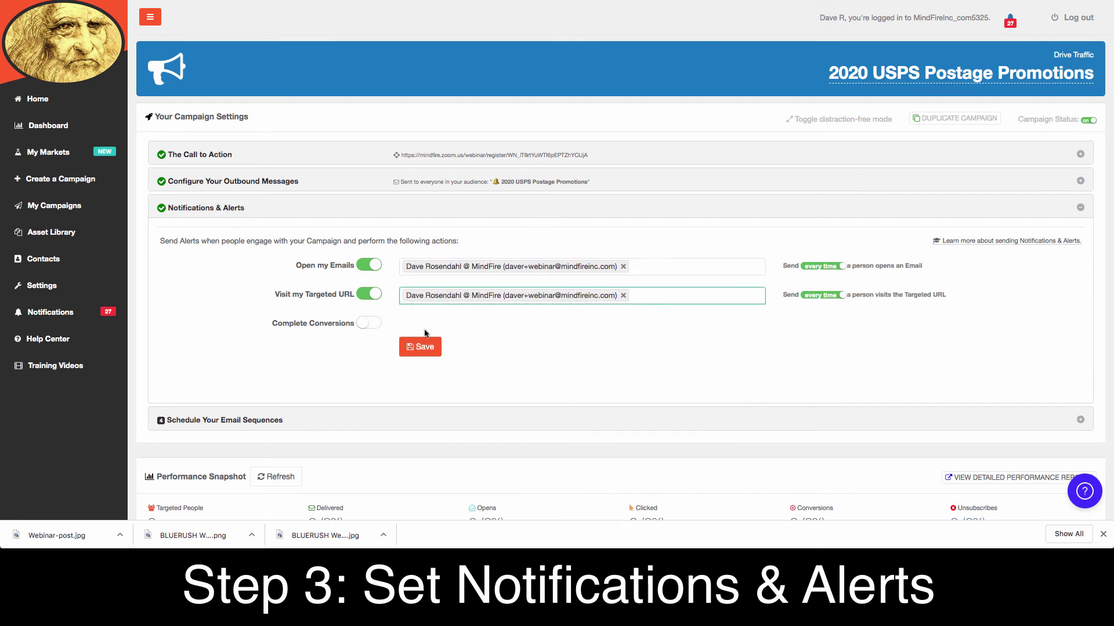
click(422, 345)
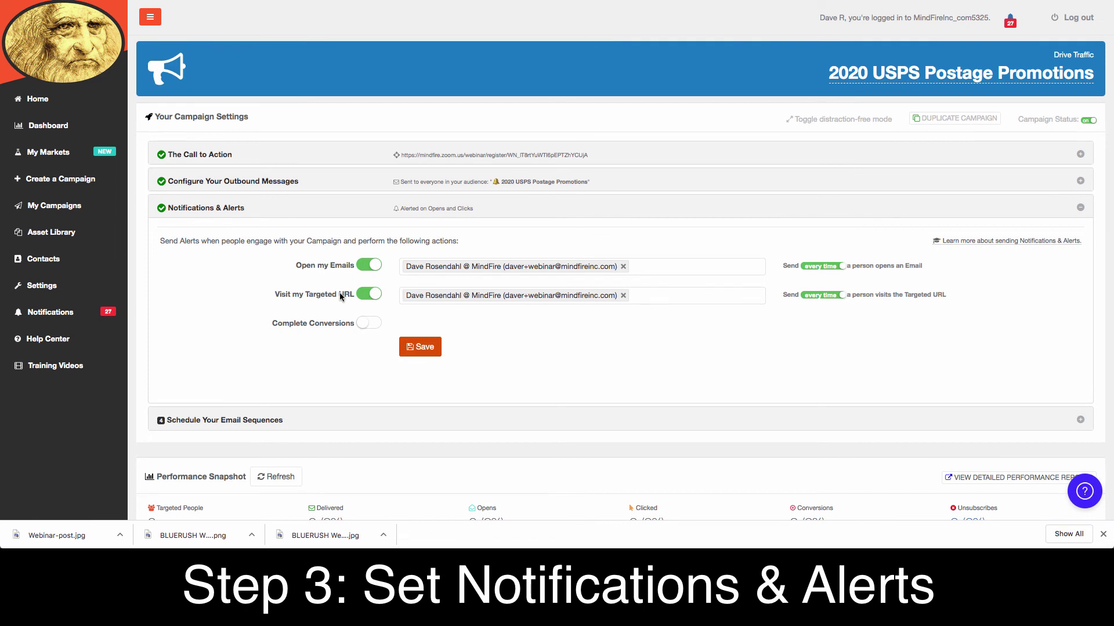
click(431, 346)
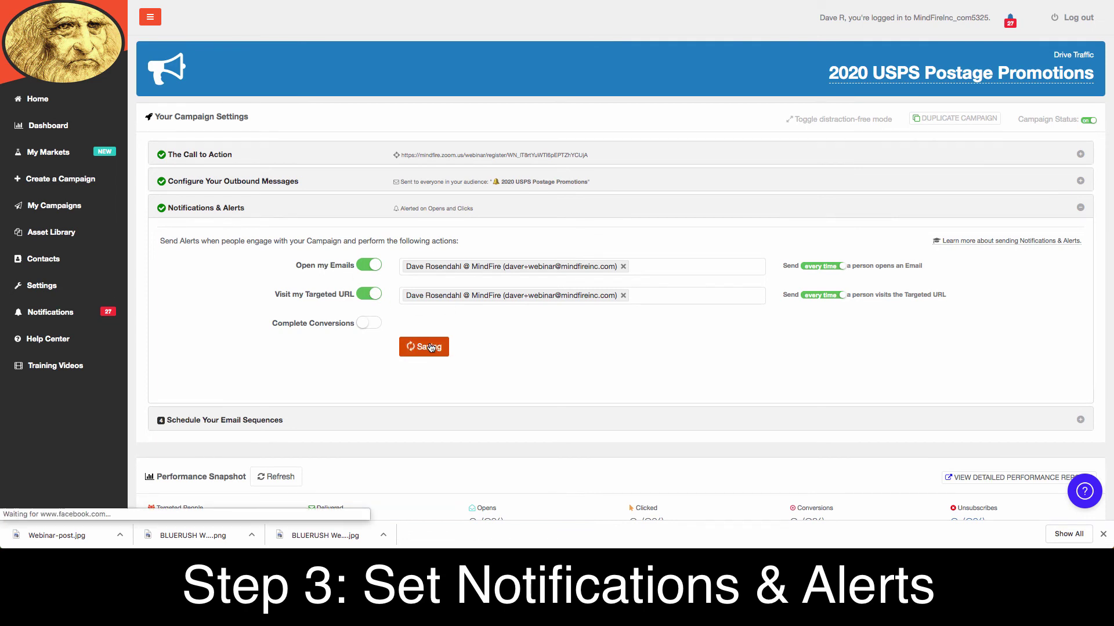
click(432, 210)
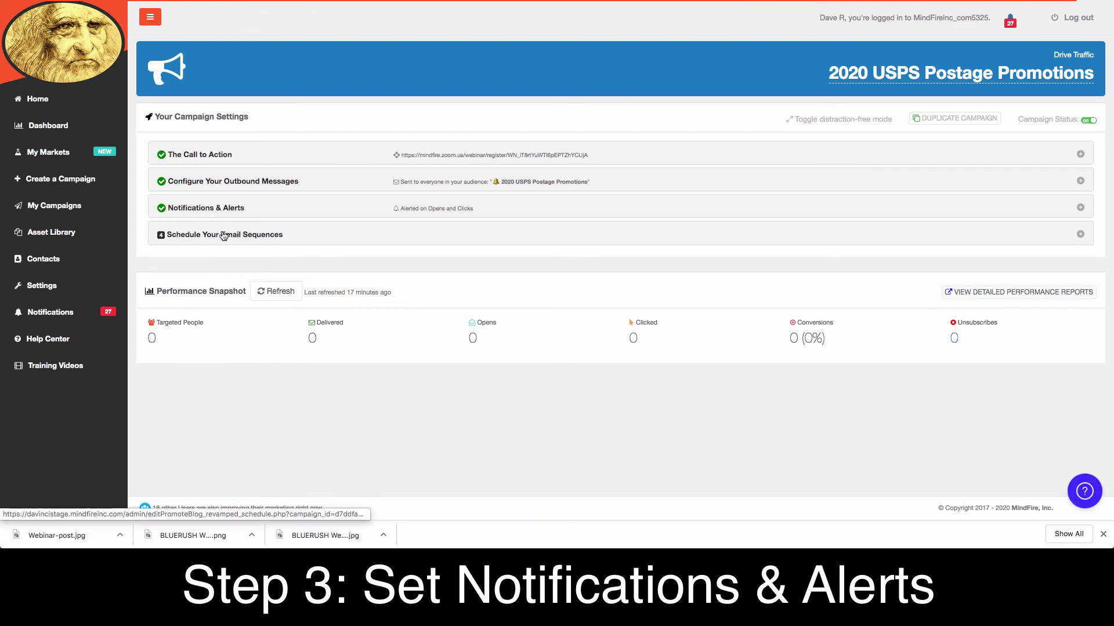
In the email sequence schedule, name the audience "Printers with Senior Titles" and target the SmartList of the same name
click(223, 235)
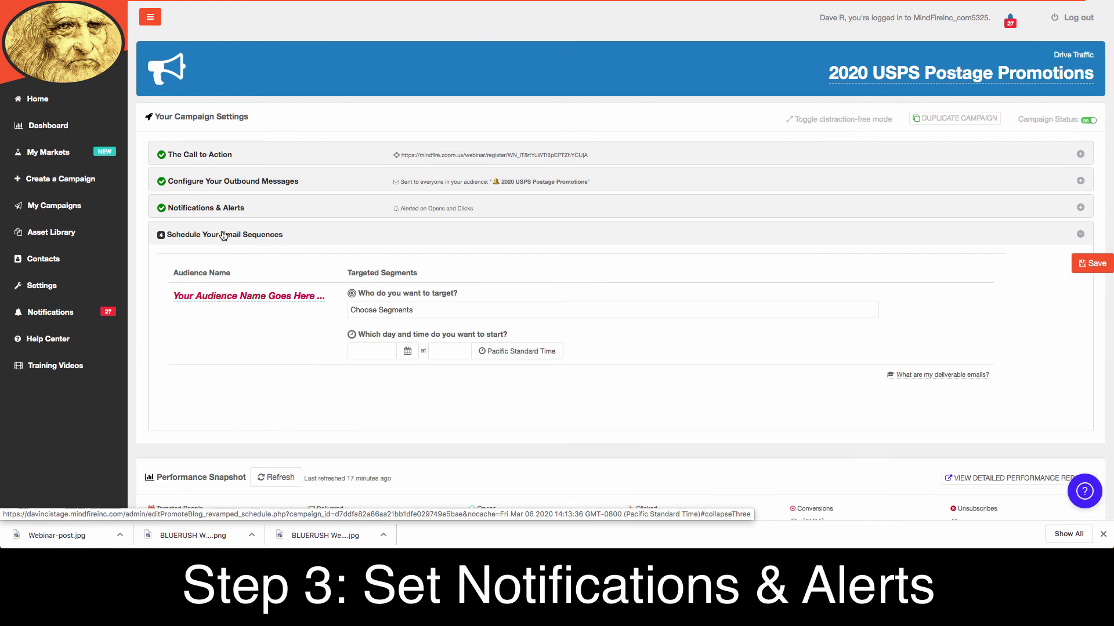
click(258, 296)
text(Printers with Senior Titles)
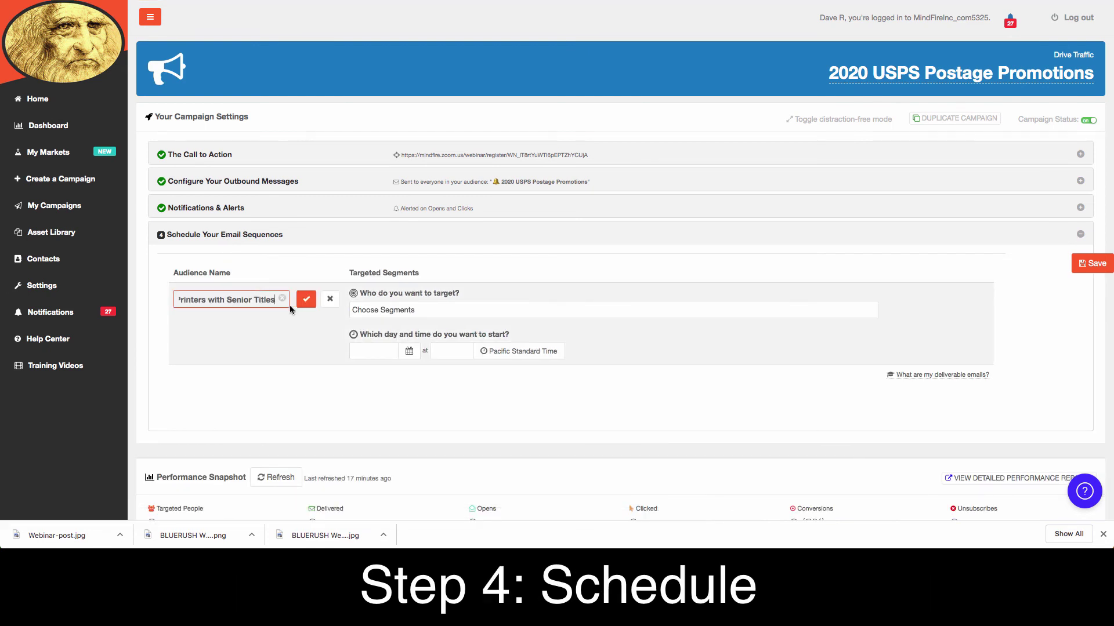
click(306, 299)
click(433, 313)
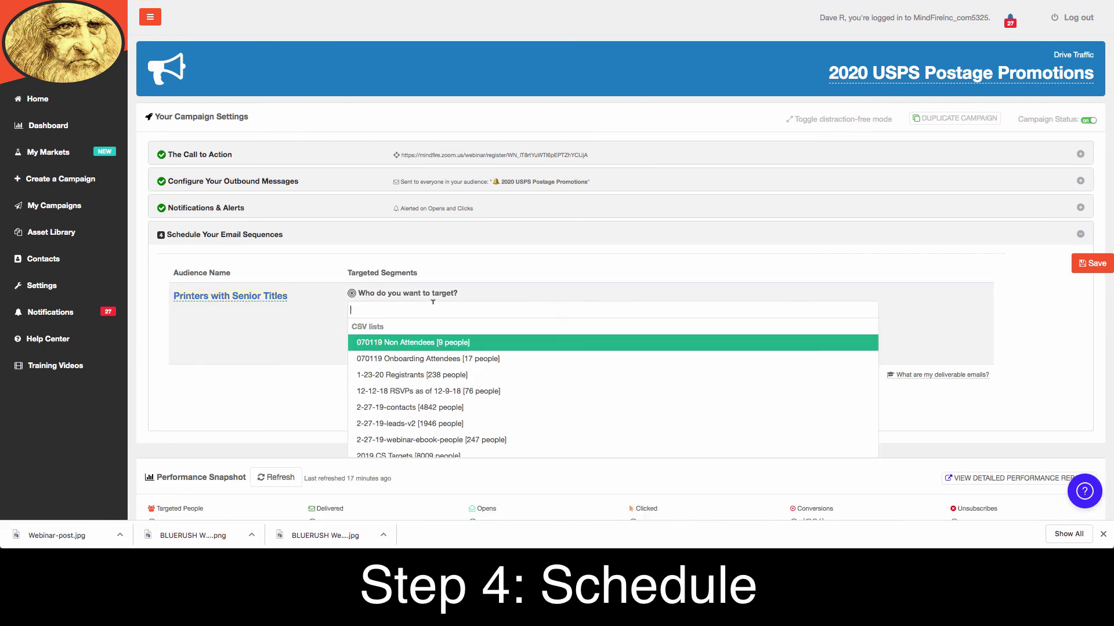
text(Printers with Senior Titles)
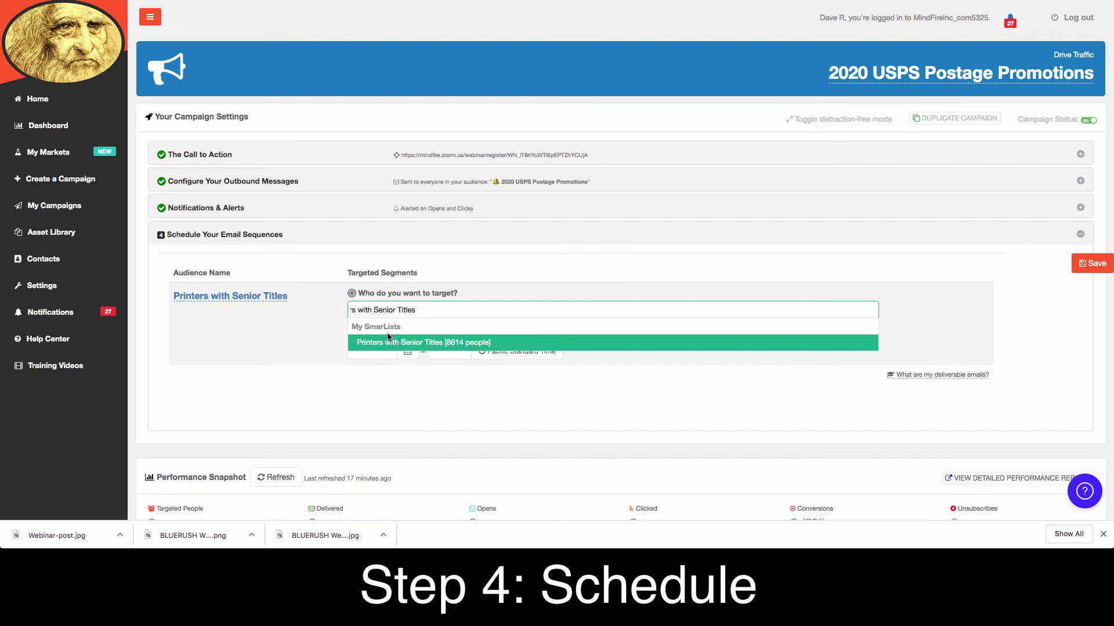
click(417, 343)
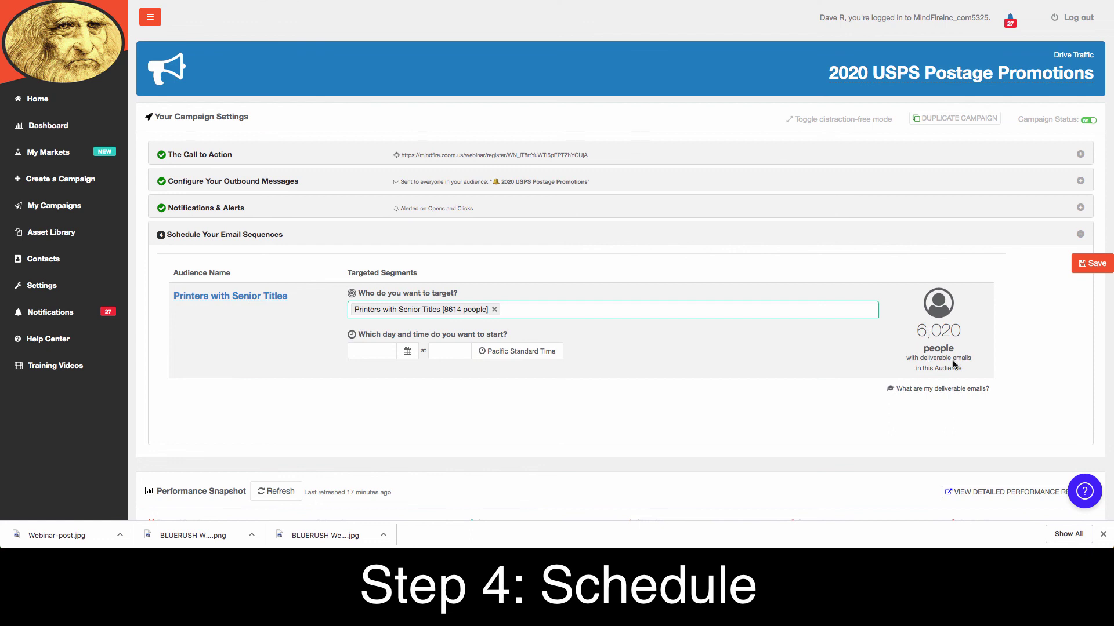
Schedule the audience's email for 03/06/2020 at 02:32PM Pacific Standard Time and save the schedule
click(404, 352)
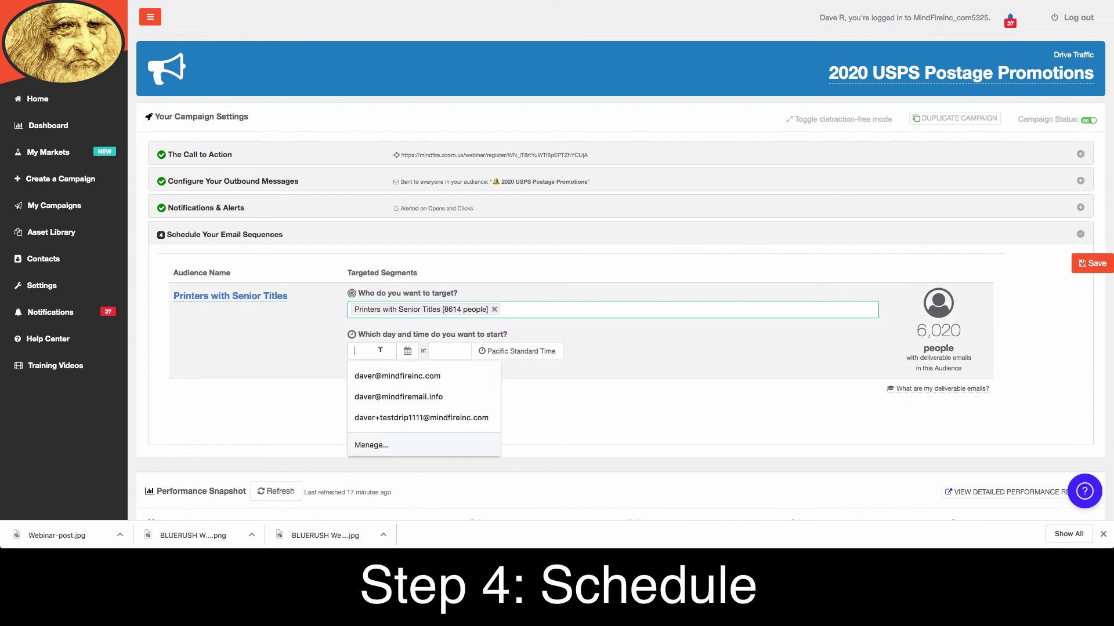
click(411, 313)
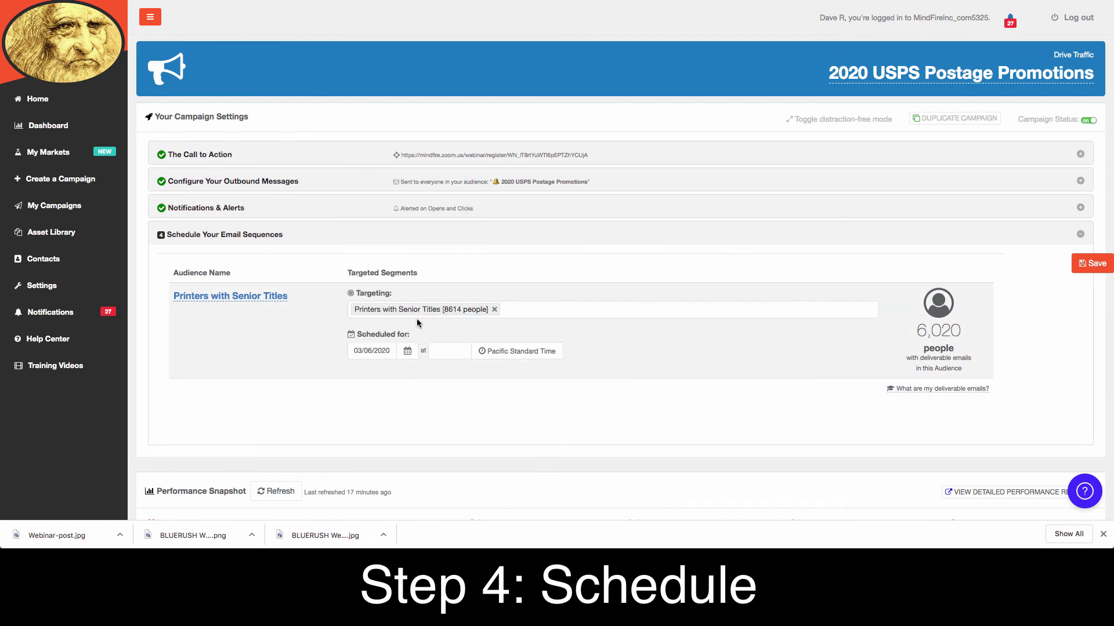
click(448, 351)
click(493, 323)
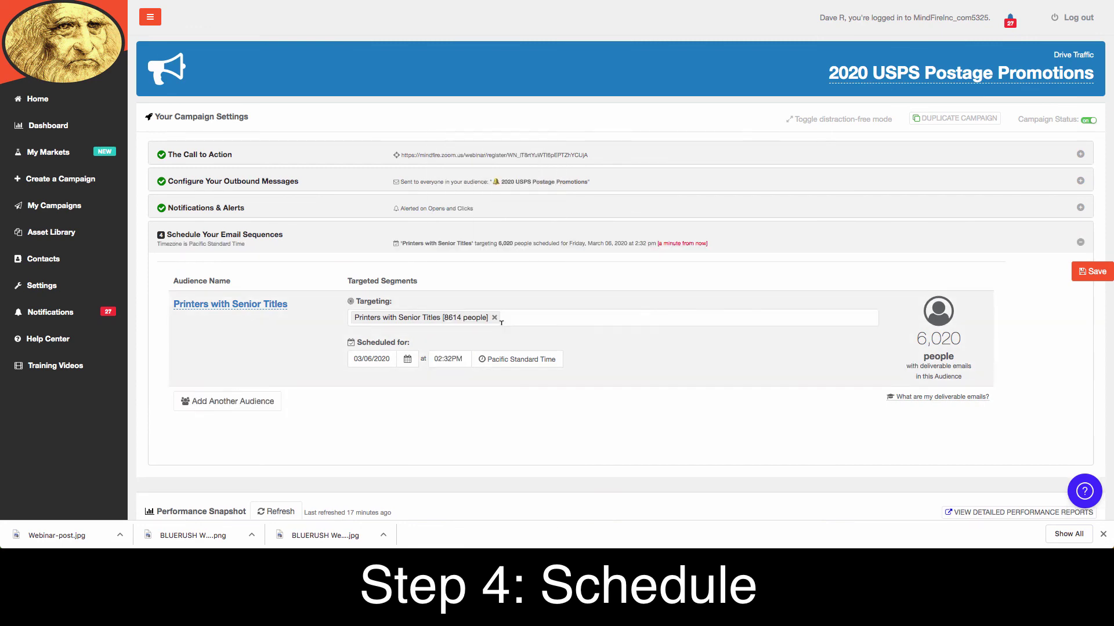
scroll(669, 299, down, 1)
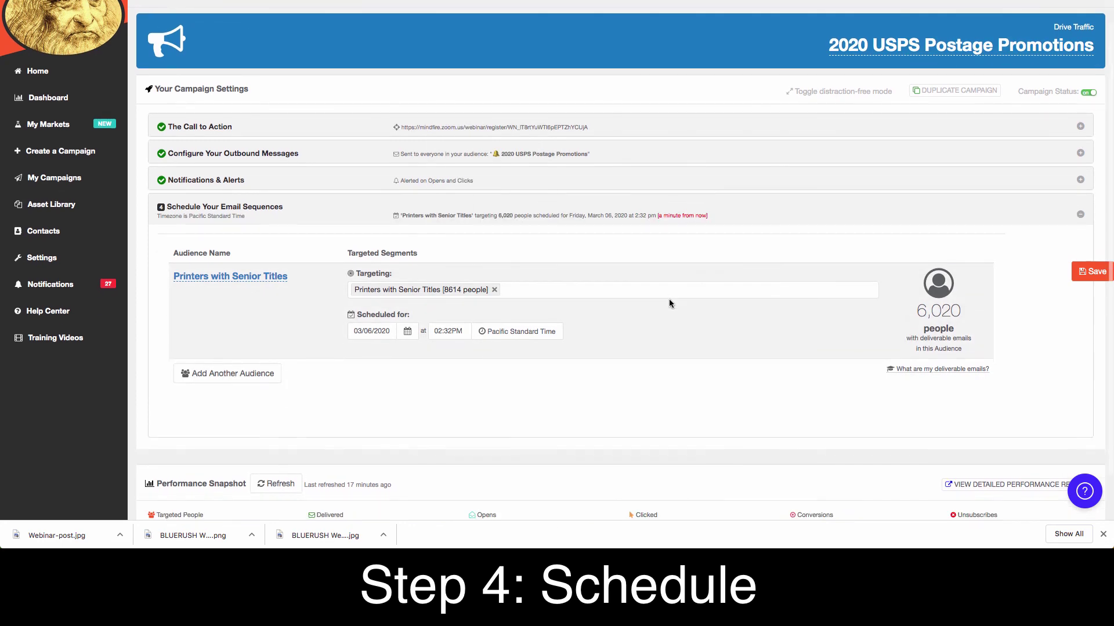
click(1091, 273)
click(517, 336)
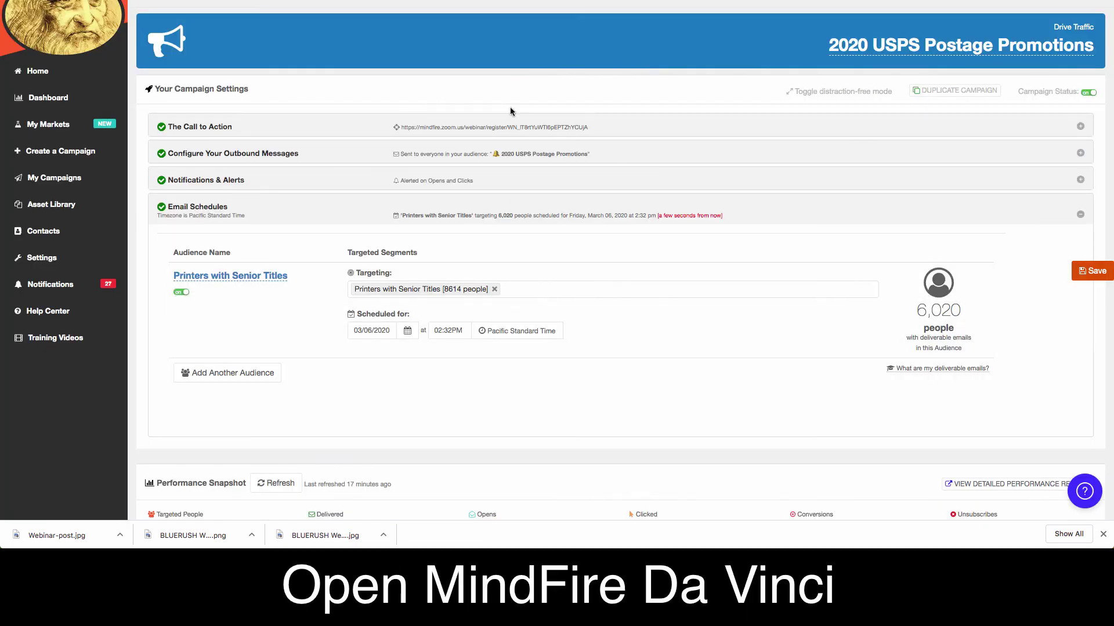
Review the campaign's outbound message, notification and email schedule settings, collapsing each section after checking it
click(219, 215)
click(276, 183)
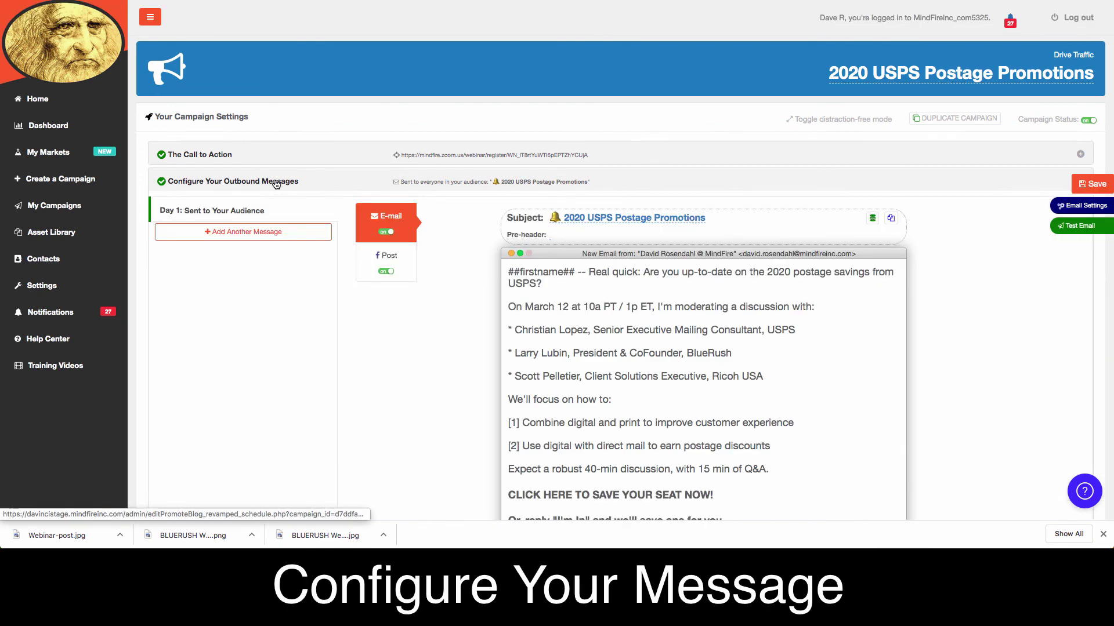
click(276, 183)
click(233, 208)
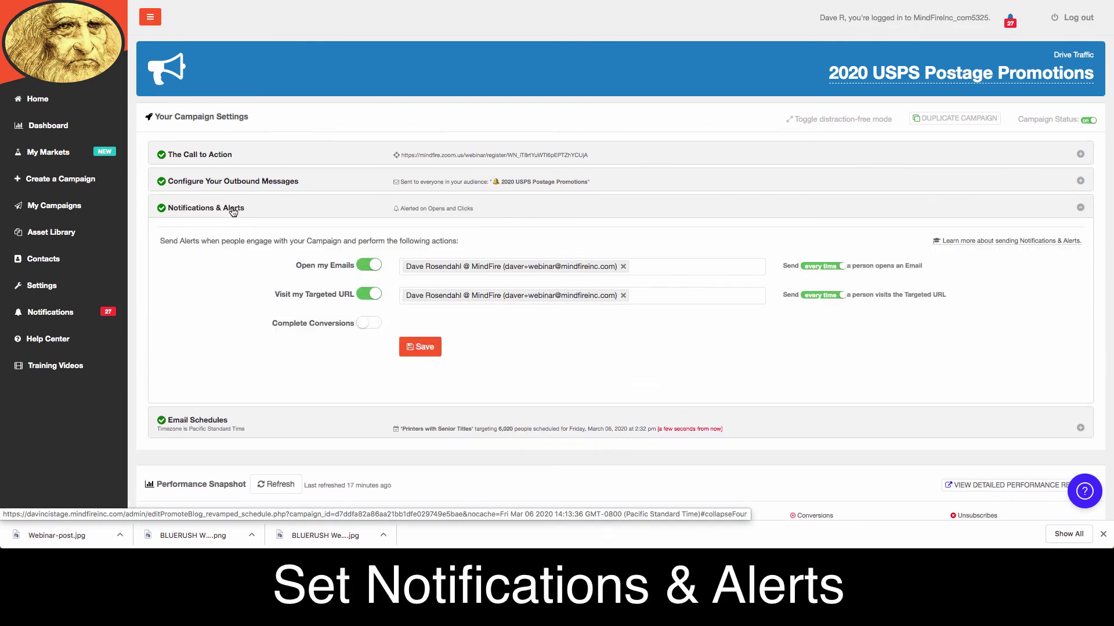
click(230, 208)
click(215, 238)
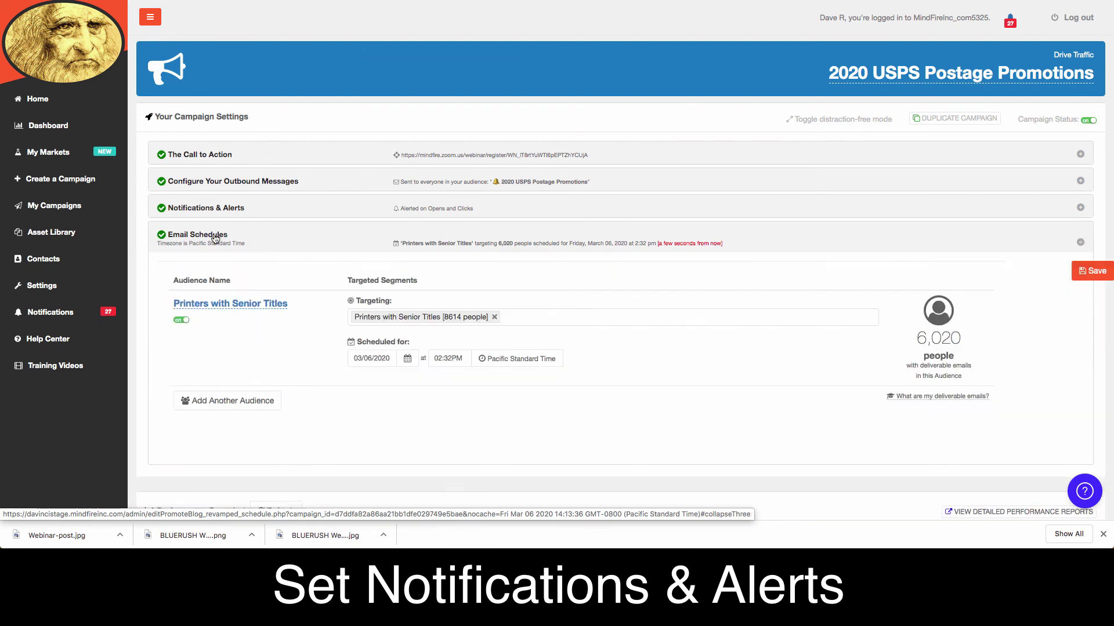
click(214, 238)
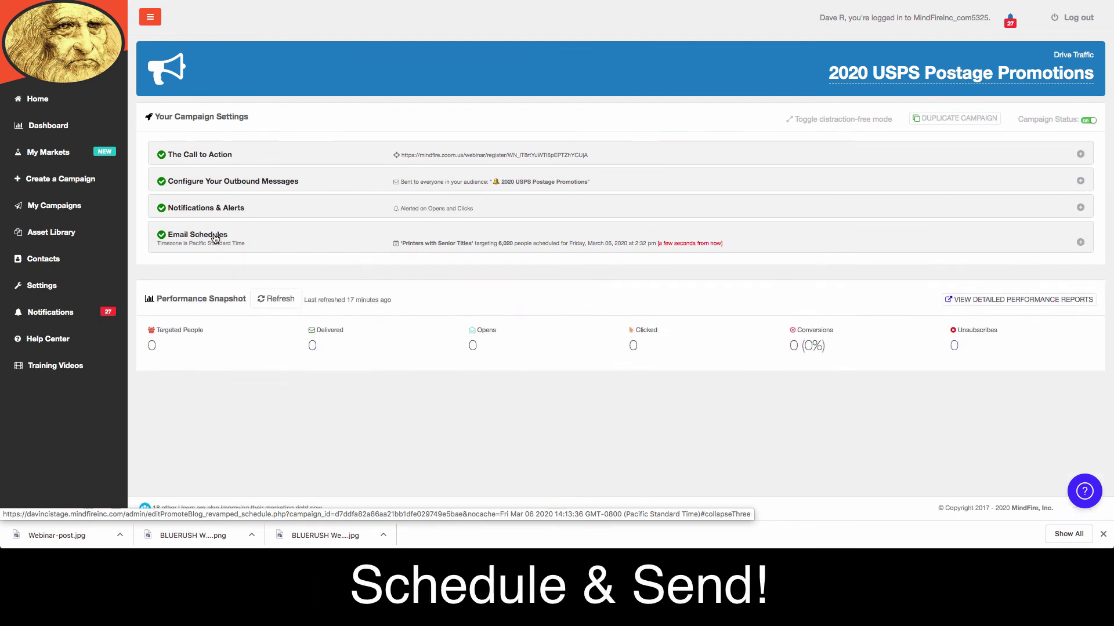